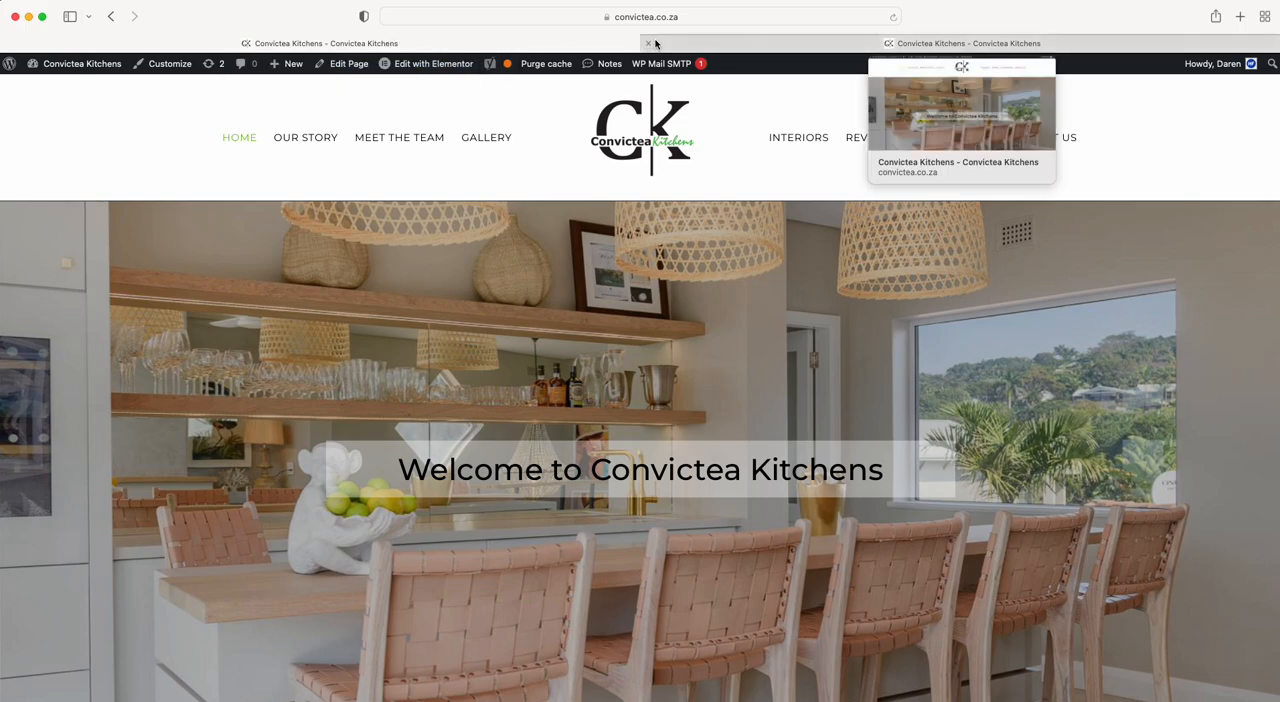
Open the Convictea Kitchens WordPress dashboard while keeping the live site in a second tab, and list all pages.
{"action": "left_click", "coordinate": [50, 87]}
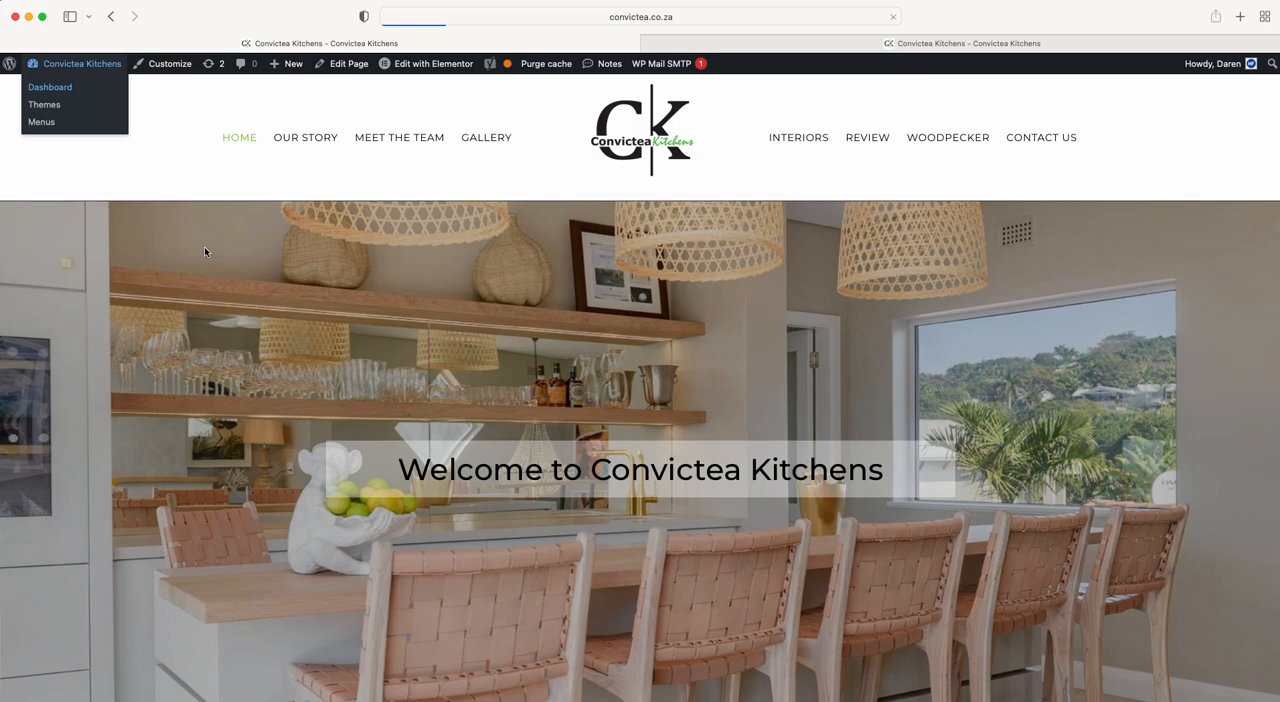
{"action": "left_click", "coordinate": [868, 45]}
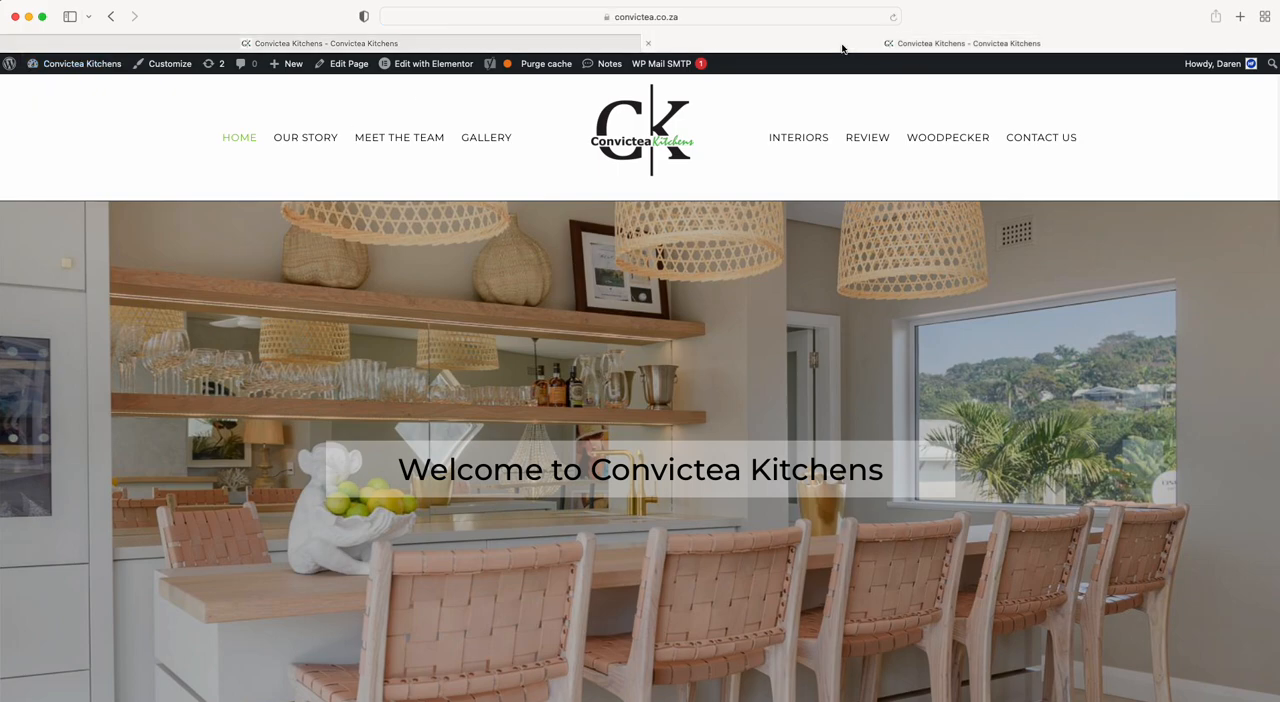
{"action": "left_click", "coordinate": [444, 43]}
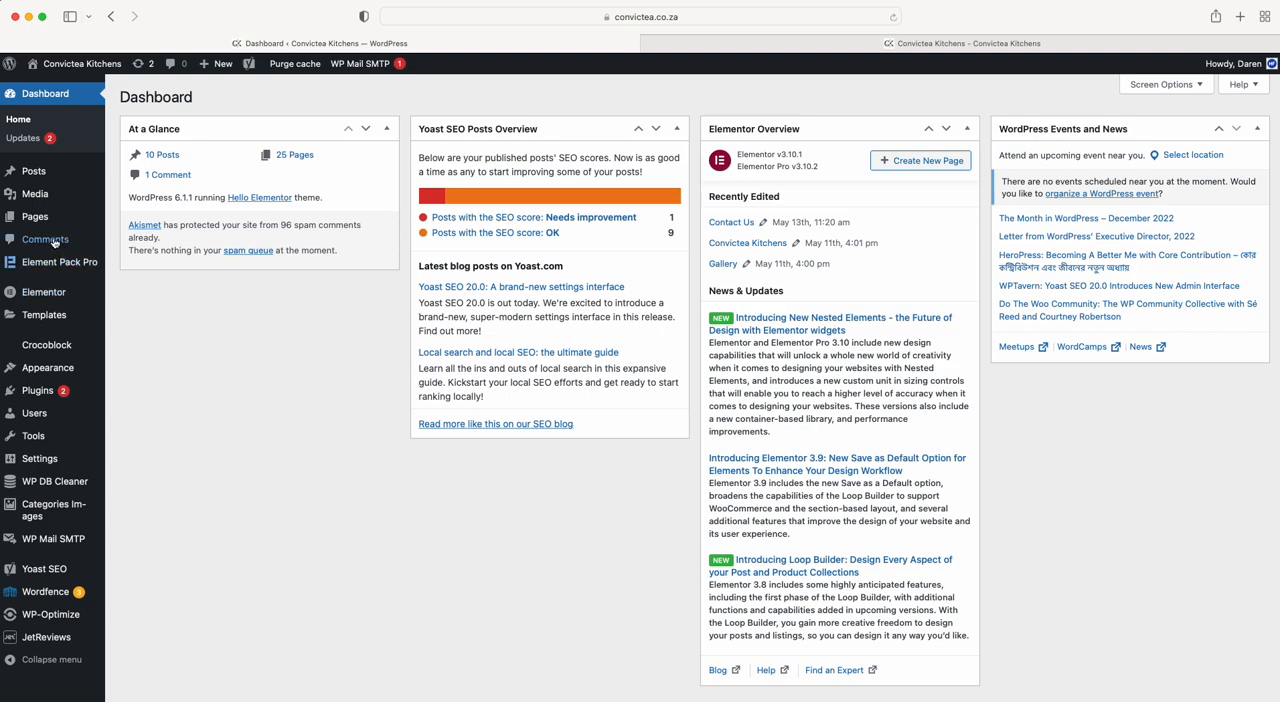
{"action": "mouse_move", "coordinate": [35, 223]}
{"action": "left_click", "coordinate": [140, 219]}
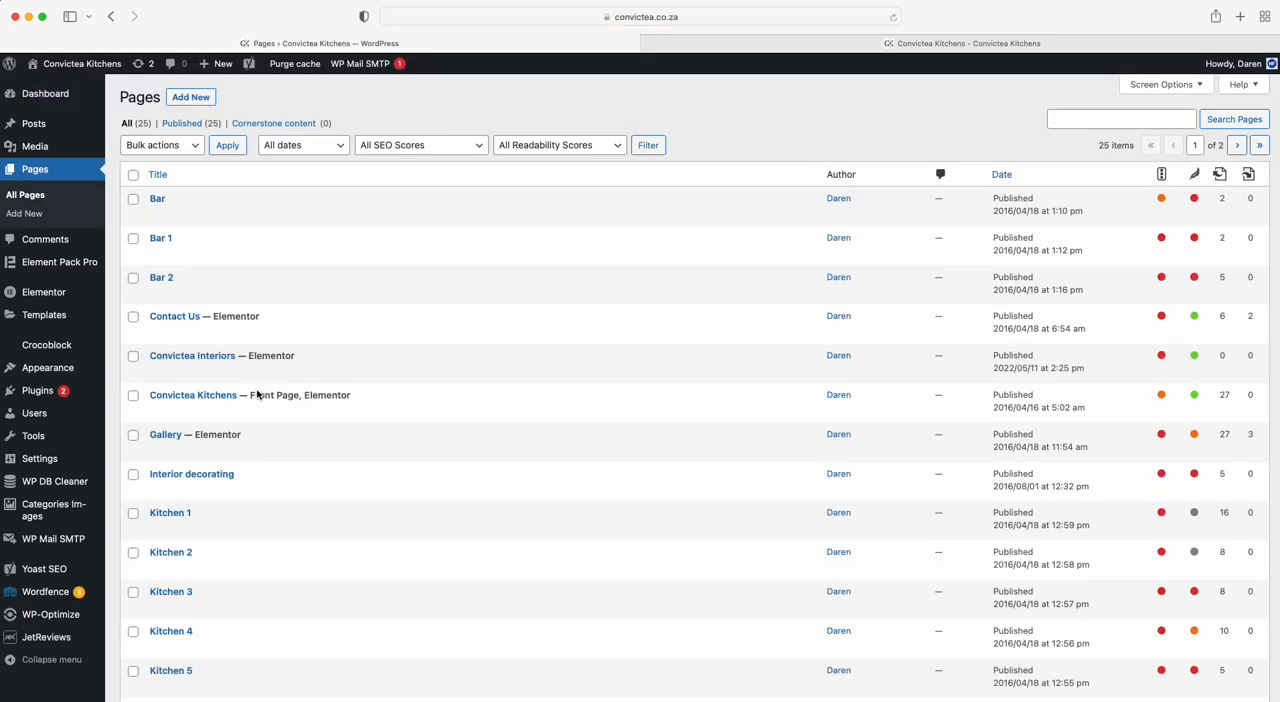
Examine the pages list for which pages are built with Elementor and which one is the front page.
{"action": "mouse_move", "coordinate": [152, 318]}
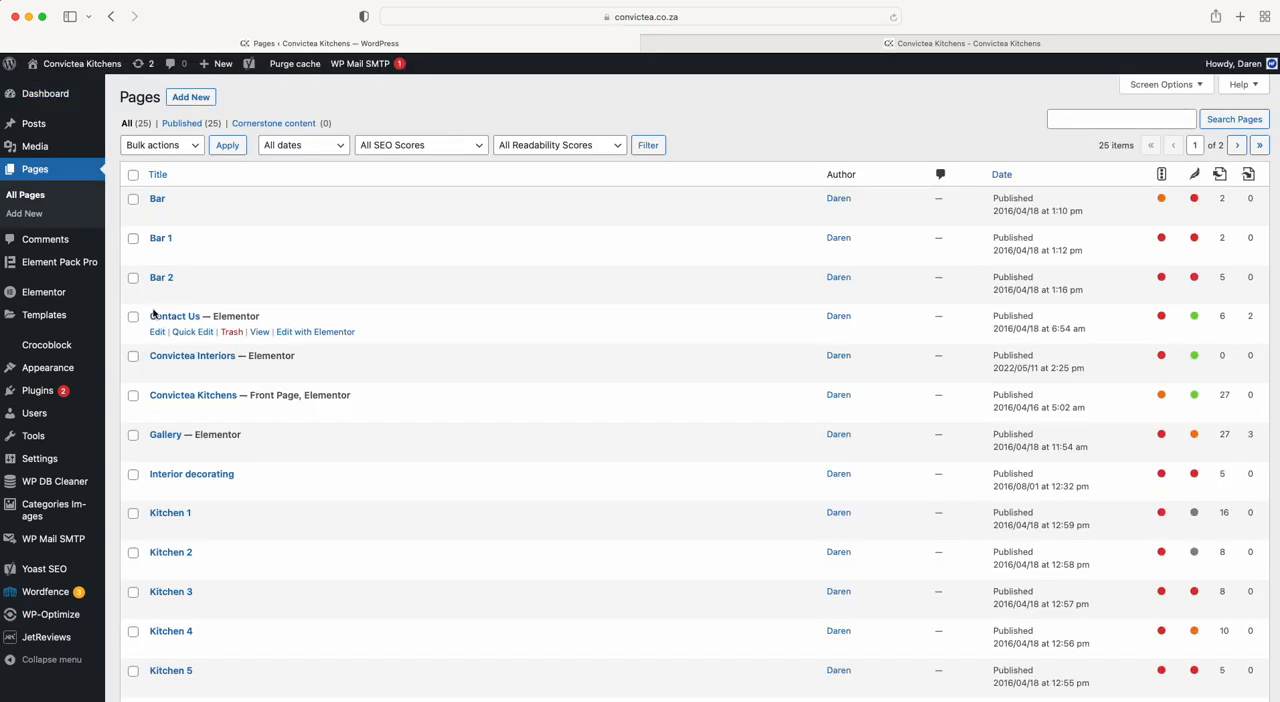
{"action": "left_click_drag", "start_coordinate": [262, 316], "coordinate": [212, 317]}
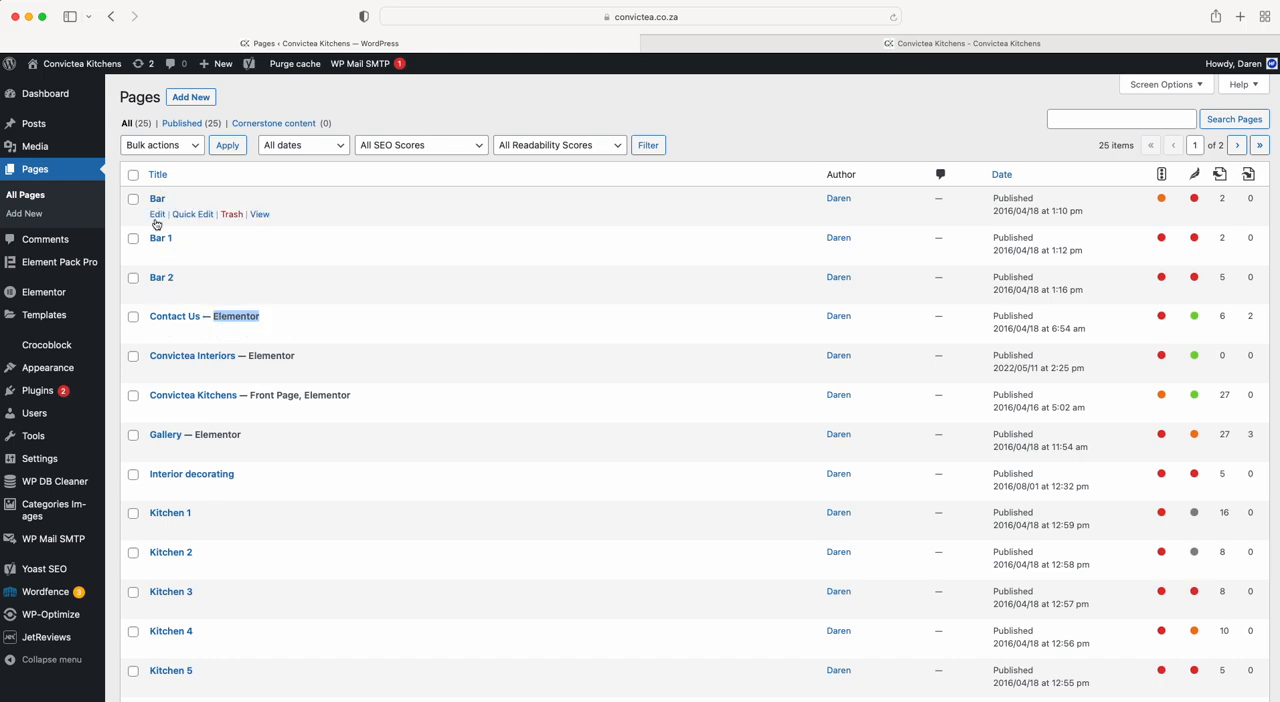
{"action": "scroll", "coordinate": [185, 556], "scroll_direction": "down", "scroll_amount": 8}
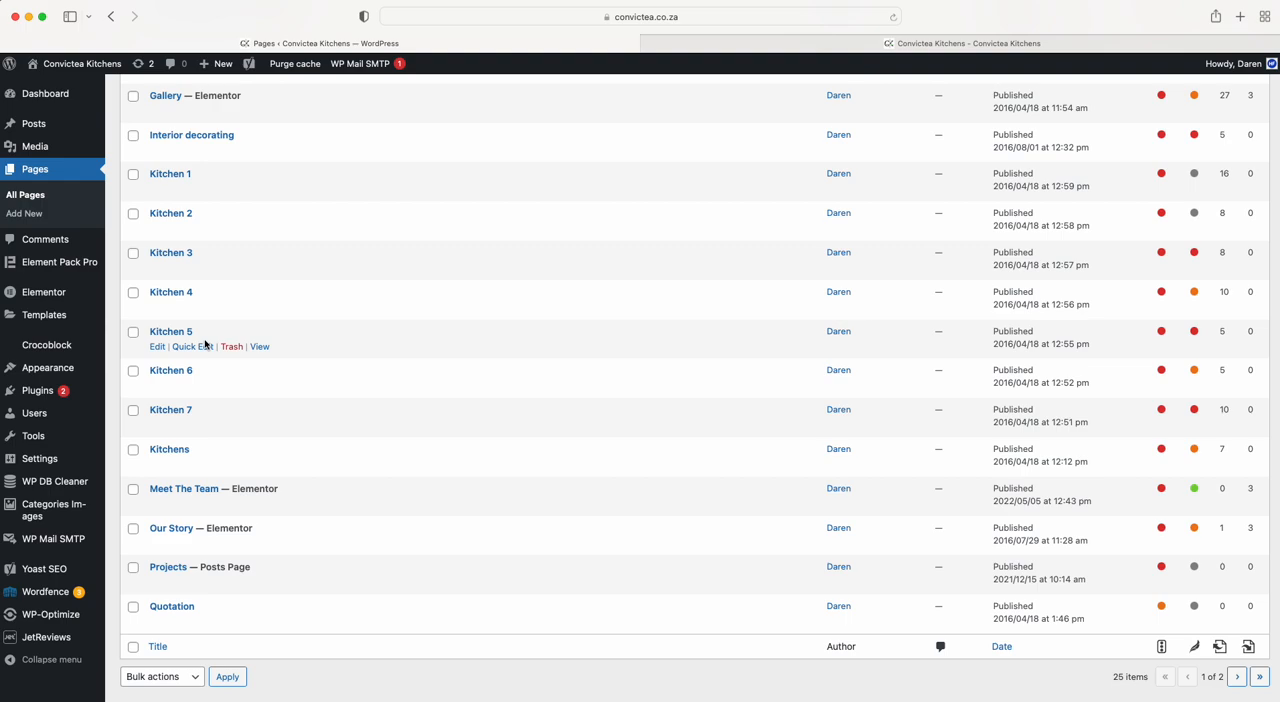
{"action": "left_click_drag", "start_coordinate": [993, 344], "coordinate": [1015, 344]}
{"action": "left_click", "coordinate": [566, 334]}
{"action": "scroll", "coordinate": [566, 334], "scroll_direction": "up", "scroll_amount": 5}
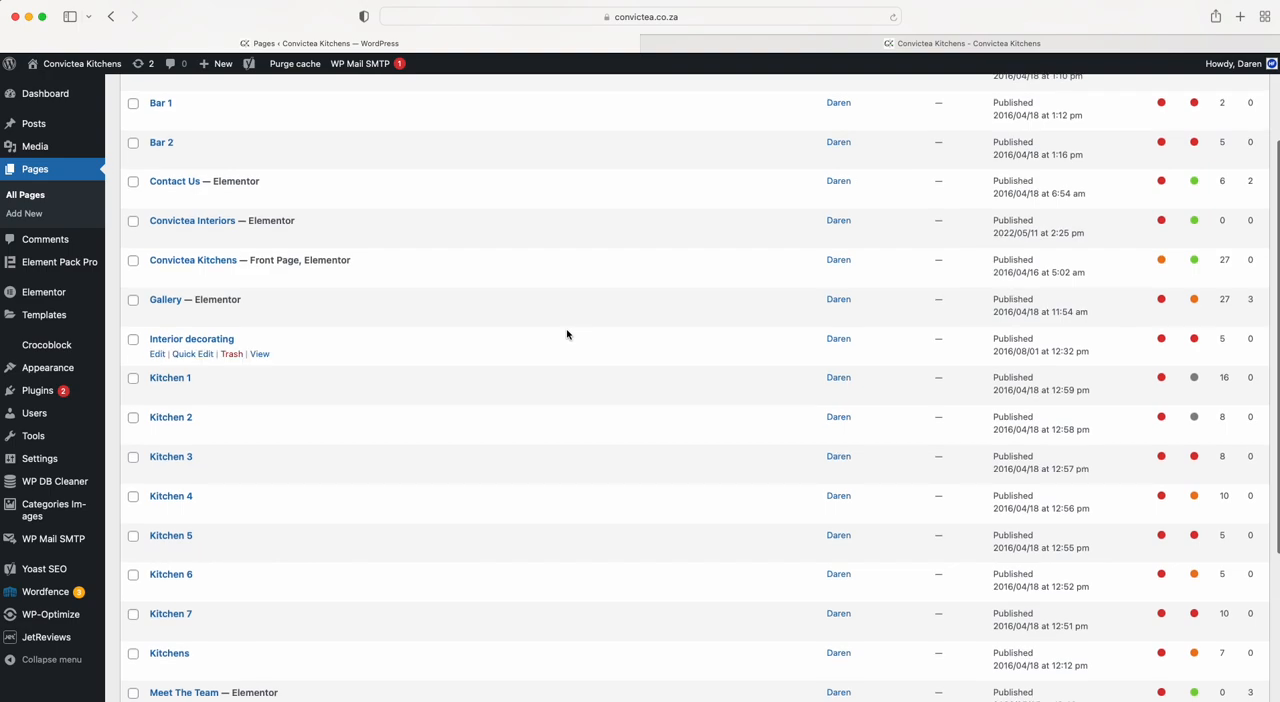
{"action": "left_click_drag", "start_coordinate": [252, 260], "coordinate": [297, 260]}
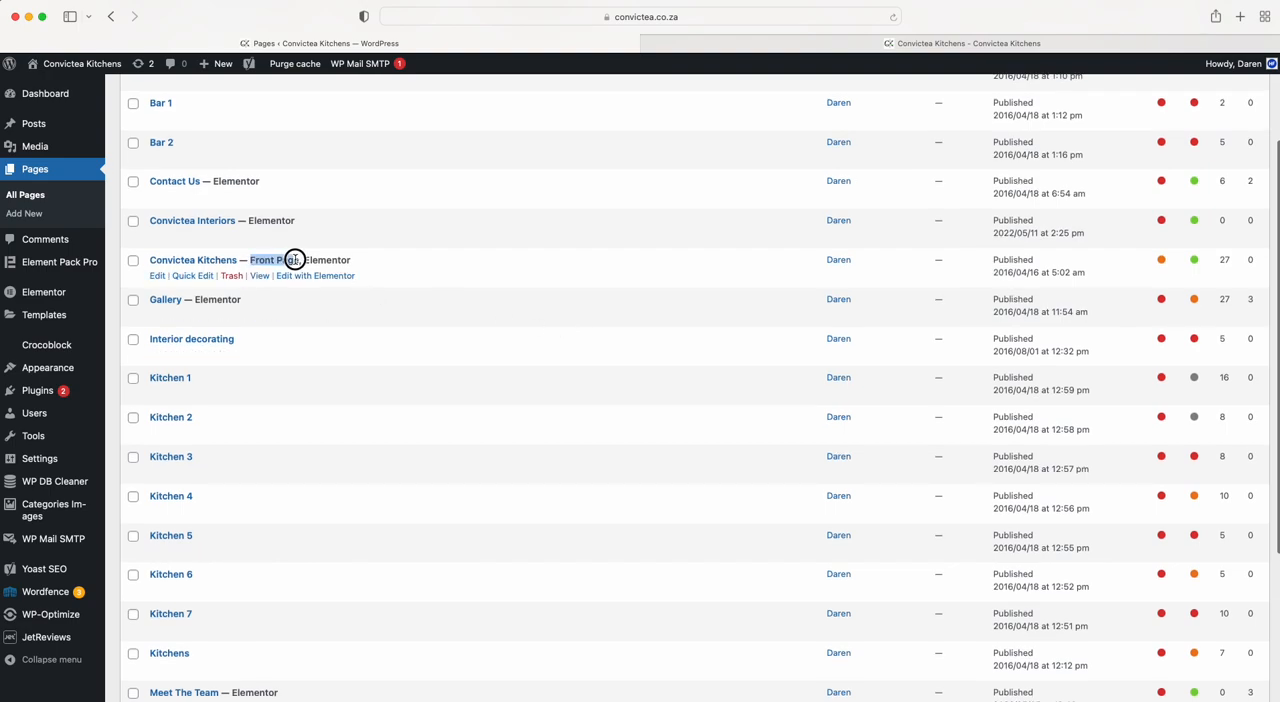
Compare the live Convictea Kitchens homepage and its Elementor editing options with the front page entry in the pages list.
{"action": "left_click", "coordinate": [766, 45]}
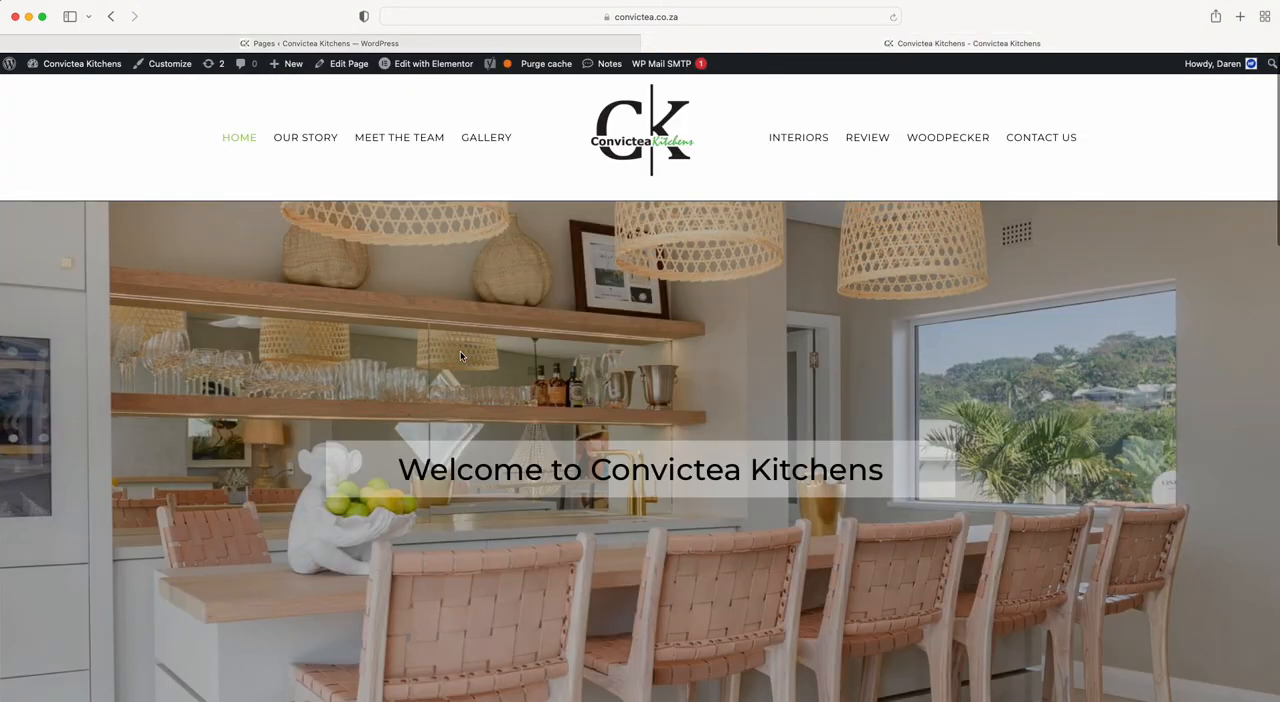
{"action": "left_click", "coordinate": [315, 42]}
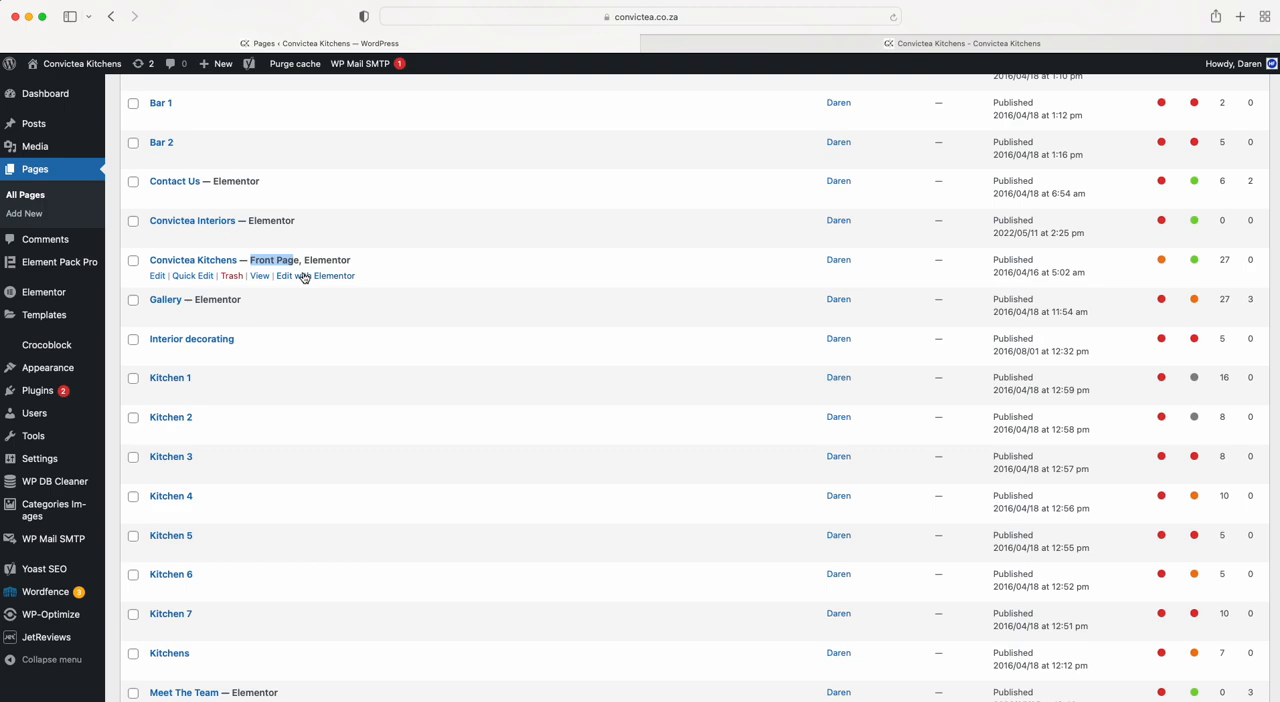
{"action": "left_click", "coordinate": [729, 45]}
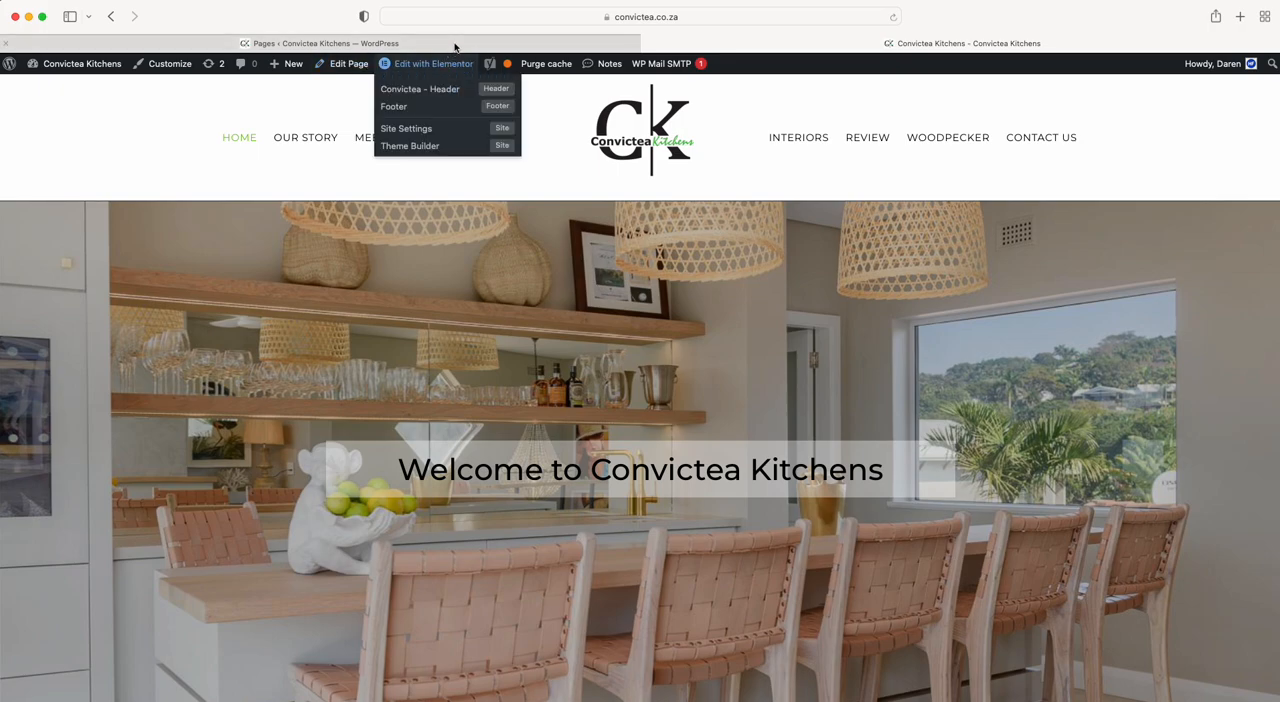
{"action": "mouse_move", "coordinate": [455, 46]}
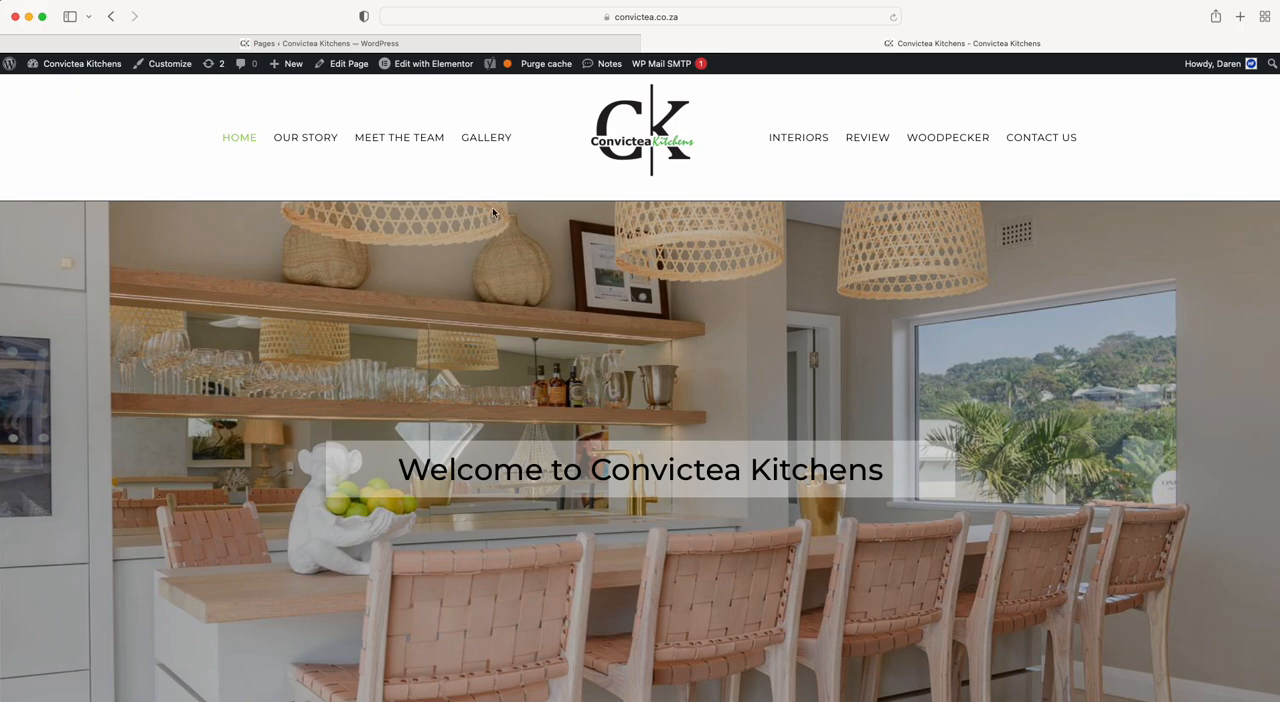
{"action": "left_click", "coordinate": [487, 46]}
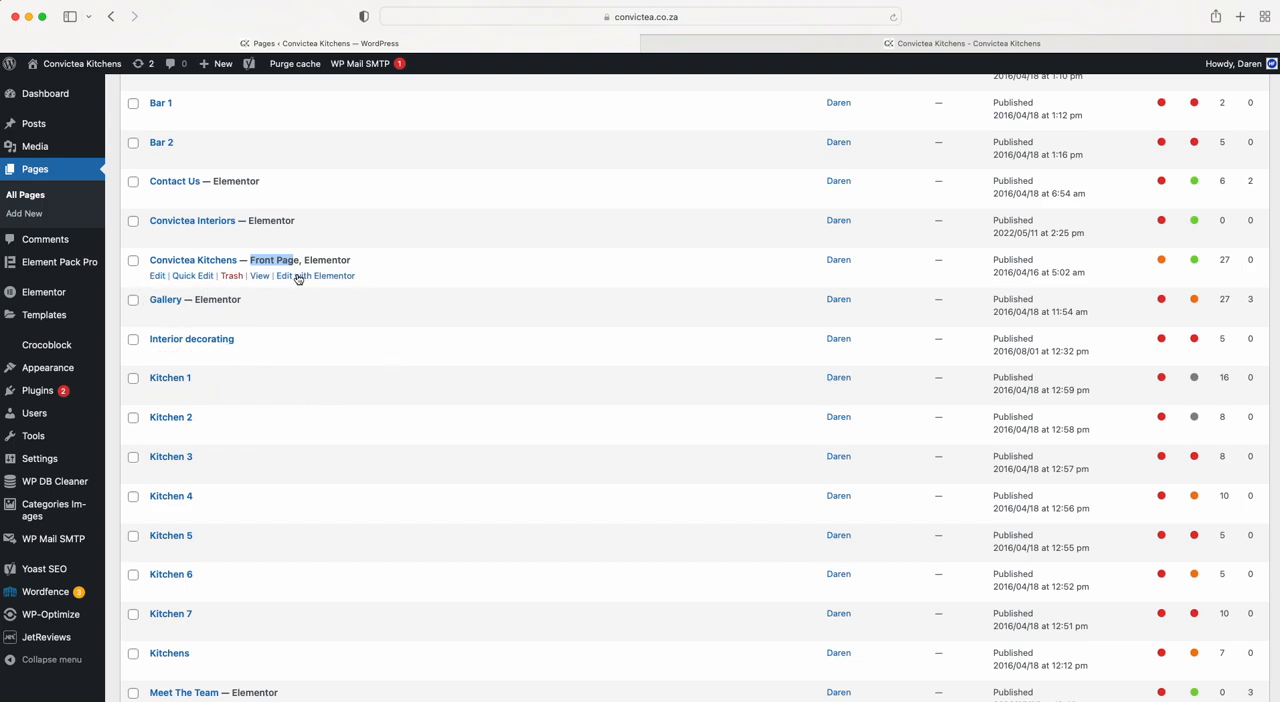
Open the Convictea Kitchens front page for editing in a new tab beside the pages list and launch Elementor.
{"action": "right_click", "coordinate": [301, 278]}
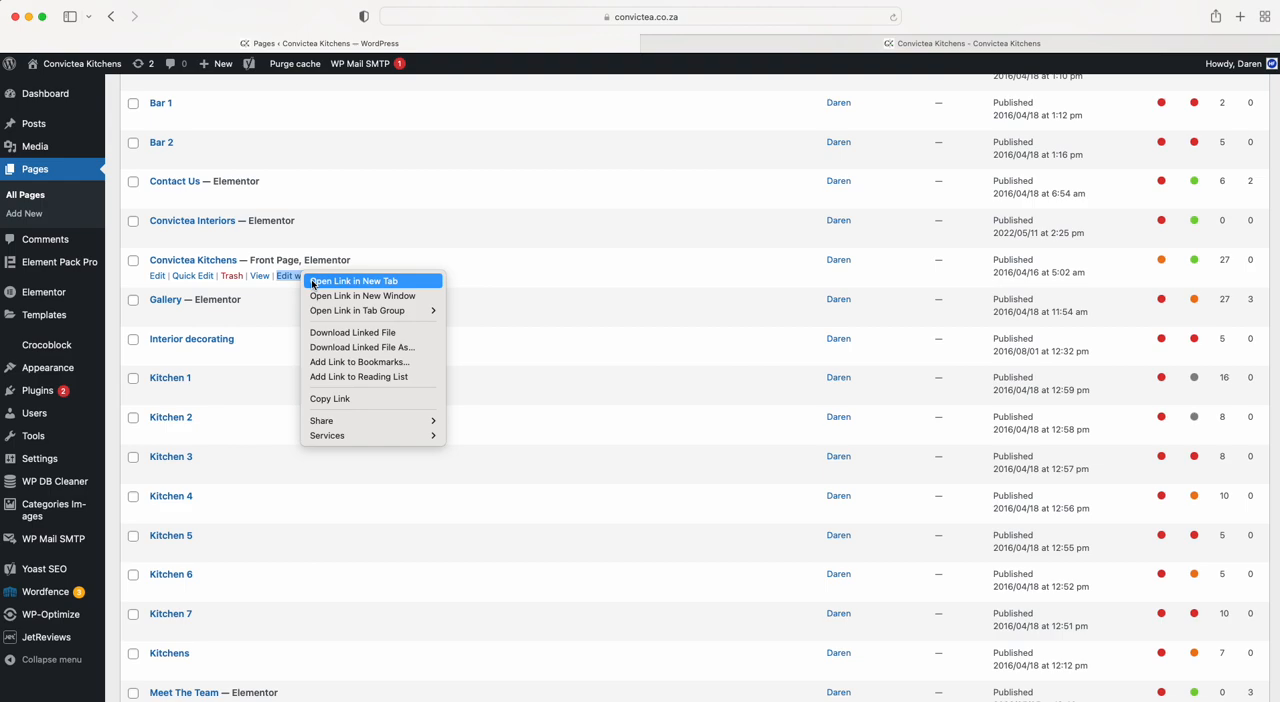
{"action": "left_click", "coordinate": [282, 299]}
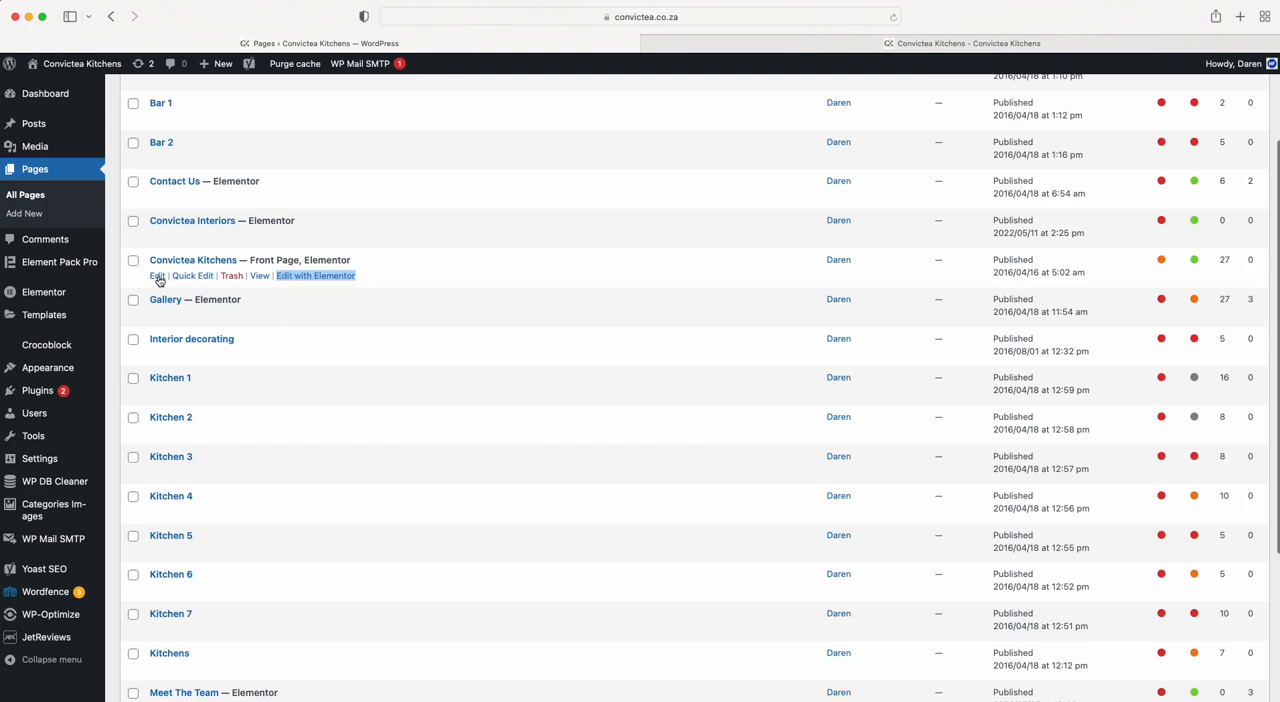
{"action": "right_click", "coordinate": [158, 280]}
{"action": "left_click", "coordinate": [172, 285]}
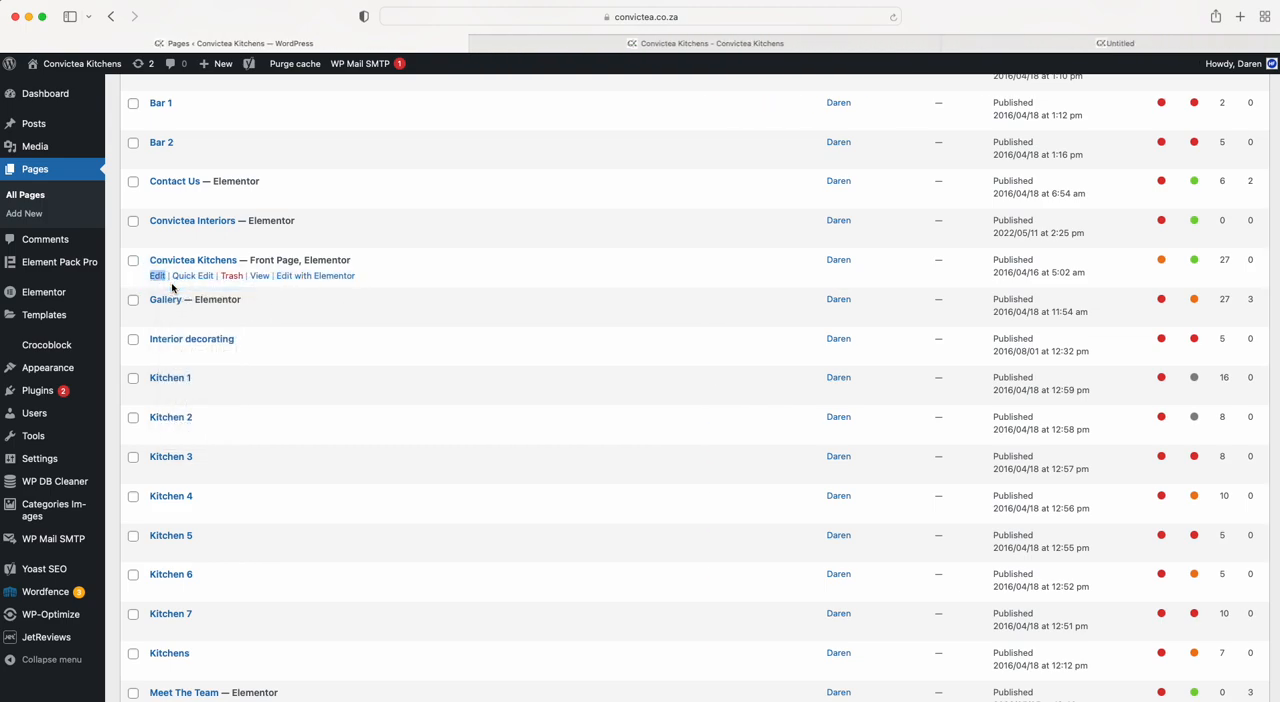
{"action": "left_click", "coordinate": [1022, 45]}
{"action": "left_click_drag", "start_coordinate": [1022, 45], "coordinate": [600, 45]}
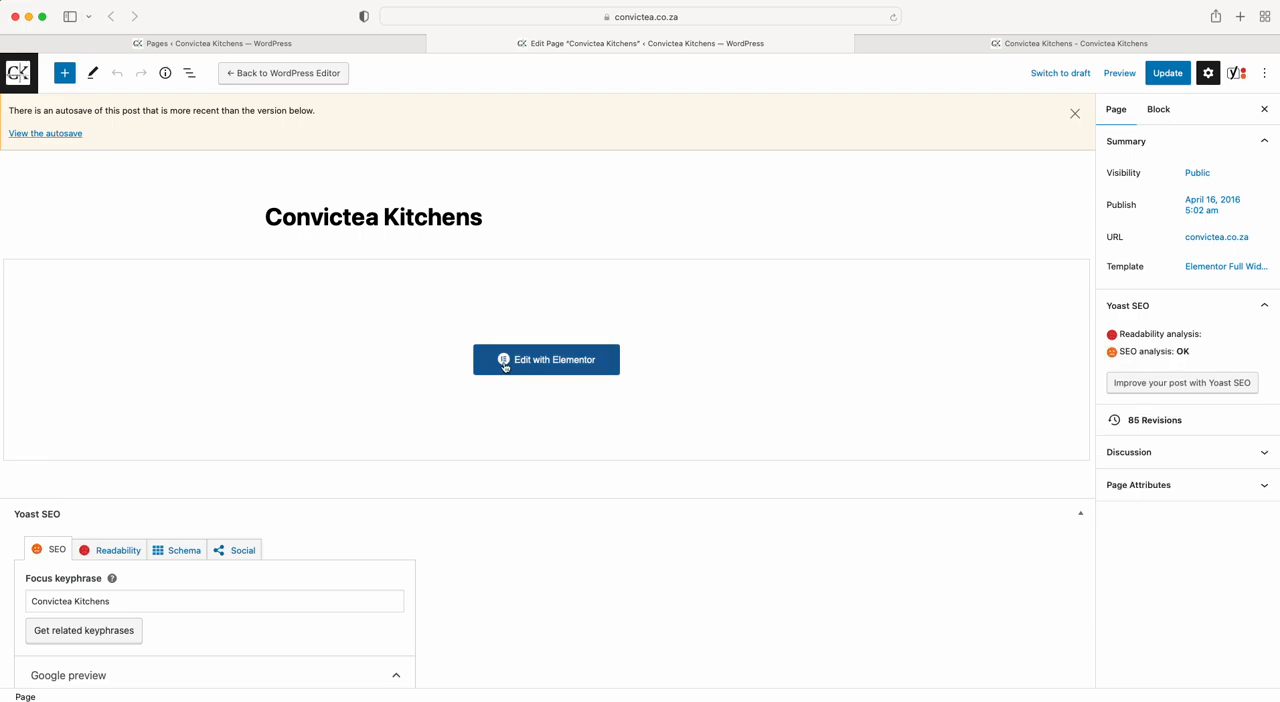
{"action": "left_click", "coordinate": [558, 365]}
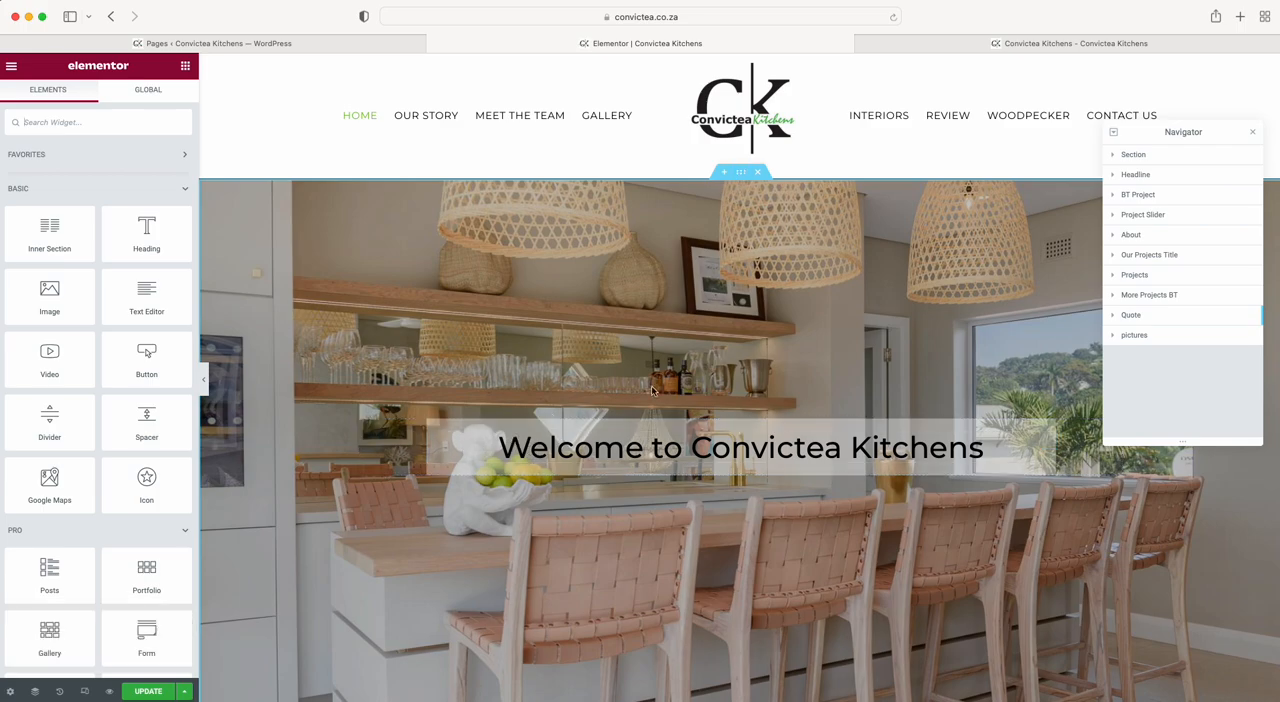
Examine the homepage sections in the Elementor preview and the Basic, Pro and General widgets available.
{"action": "scroll", "coordinate": [603, 449], "scroll_direction": "down", "scroll_amount": 5}
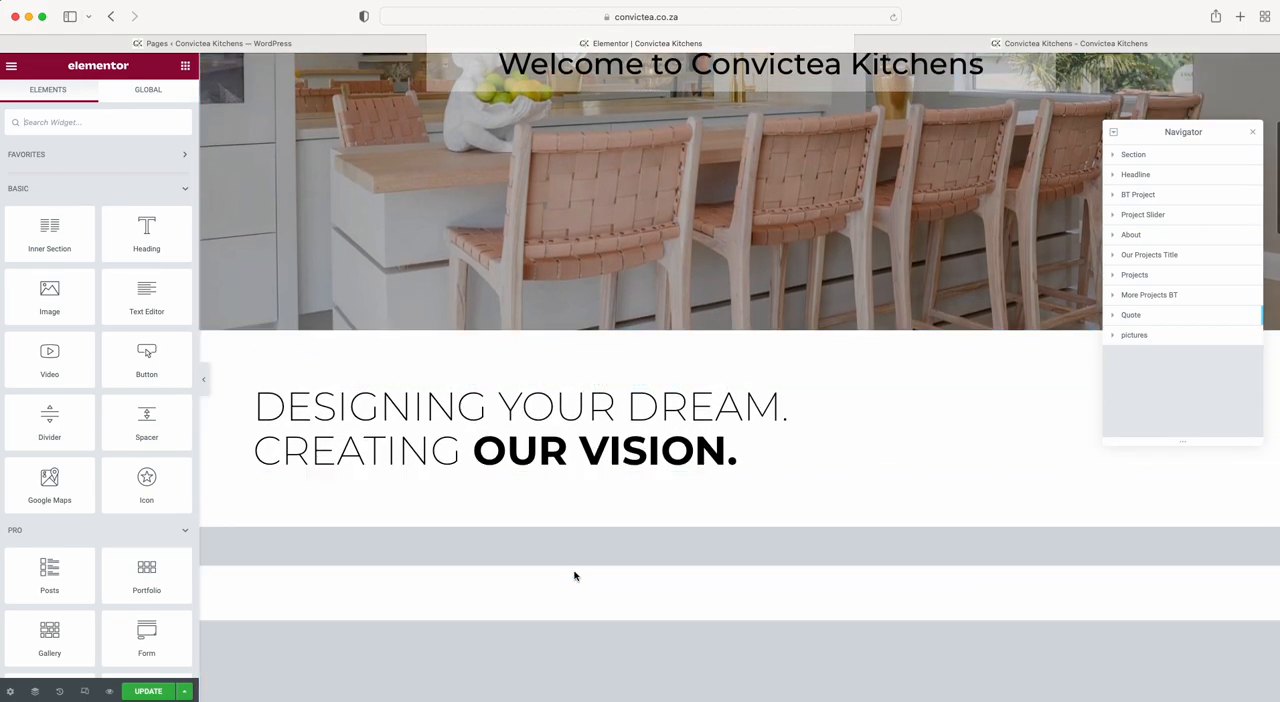
{"action": "scroll", "coordinate": [574, 574], "scroll_direction": "down", "scroll_amount": 4}
{"action": "scroll", "coordinate": [540, 409], "scroll_direction": "down", "scroll_amount": 4}
{"action": "scroll", "coordinate": [543, 400], "scroll_direction": "up", "scroll_amount": 9}
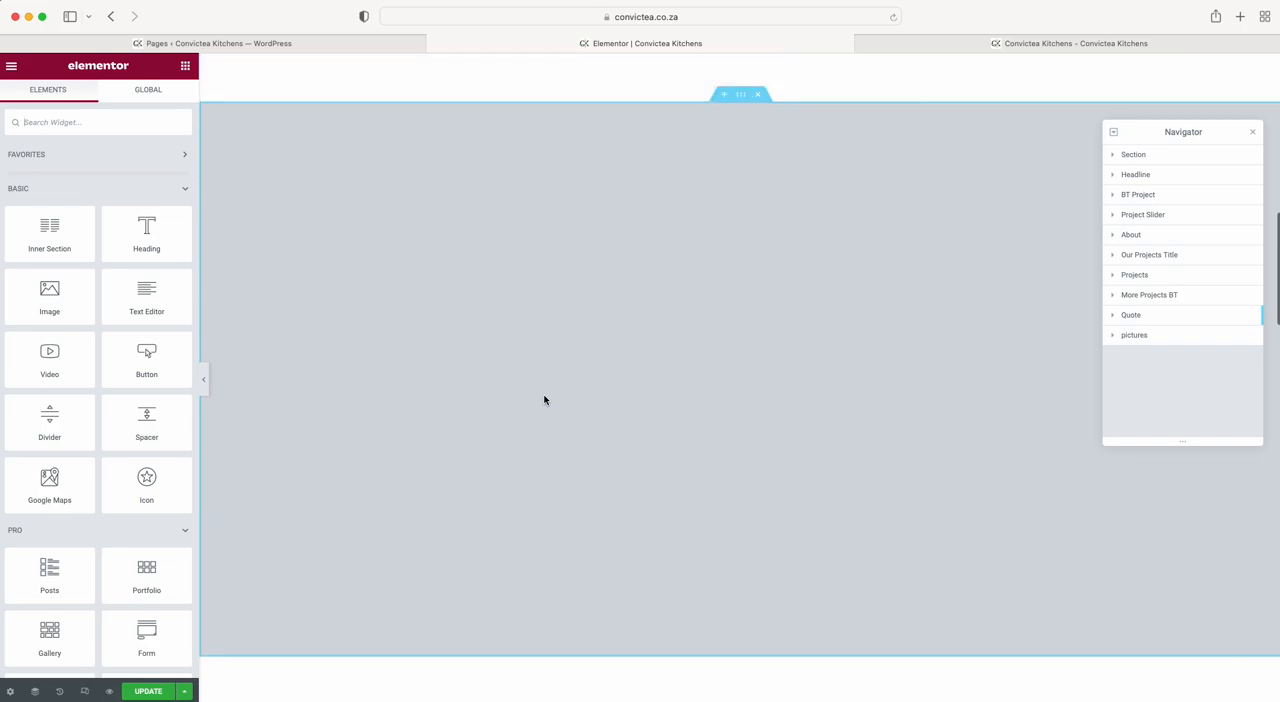
{"action": "scroll", "coordinate": [544, 400], "scroll_direction": "up", "scroll_amount": 3}
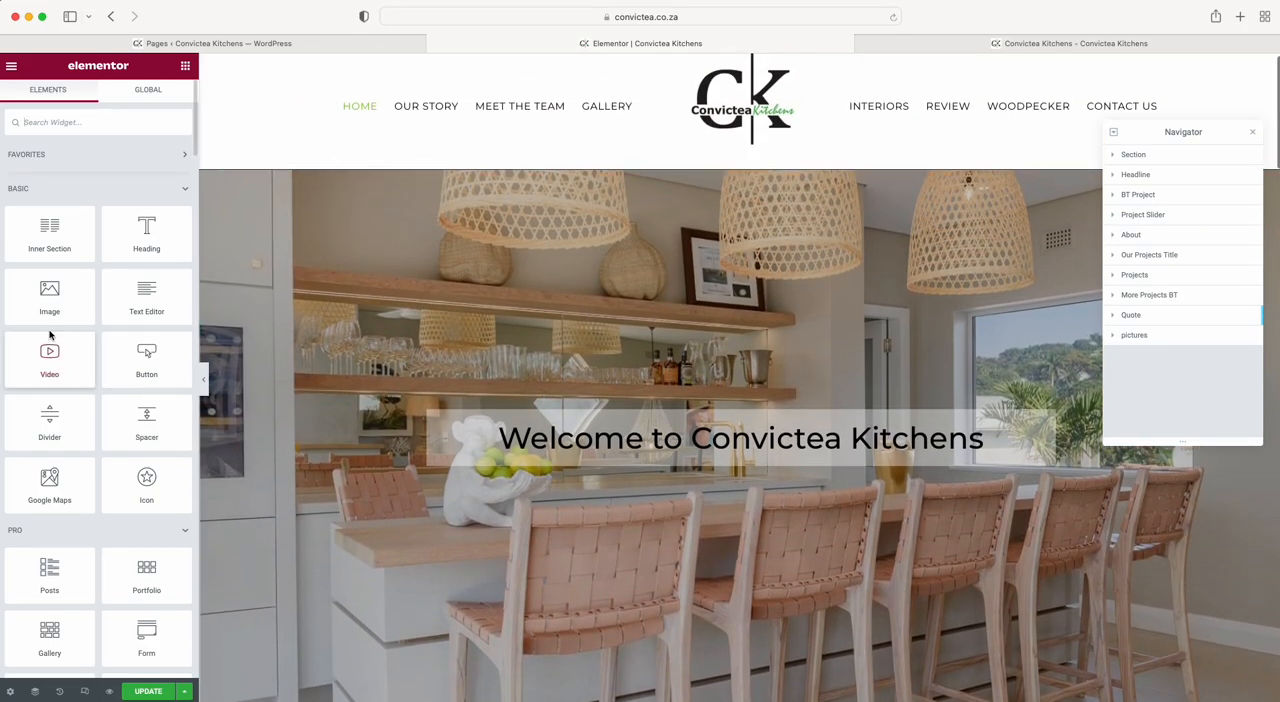
{"action": "scroll", "coordinate": [32, 444], "scroll_direction": "down", "scroll_amount": 20}
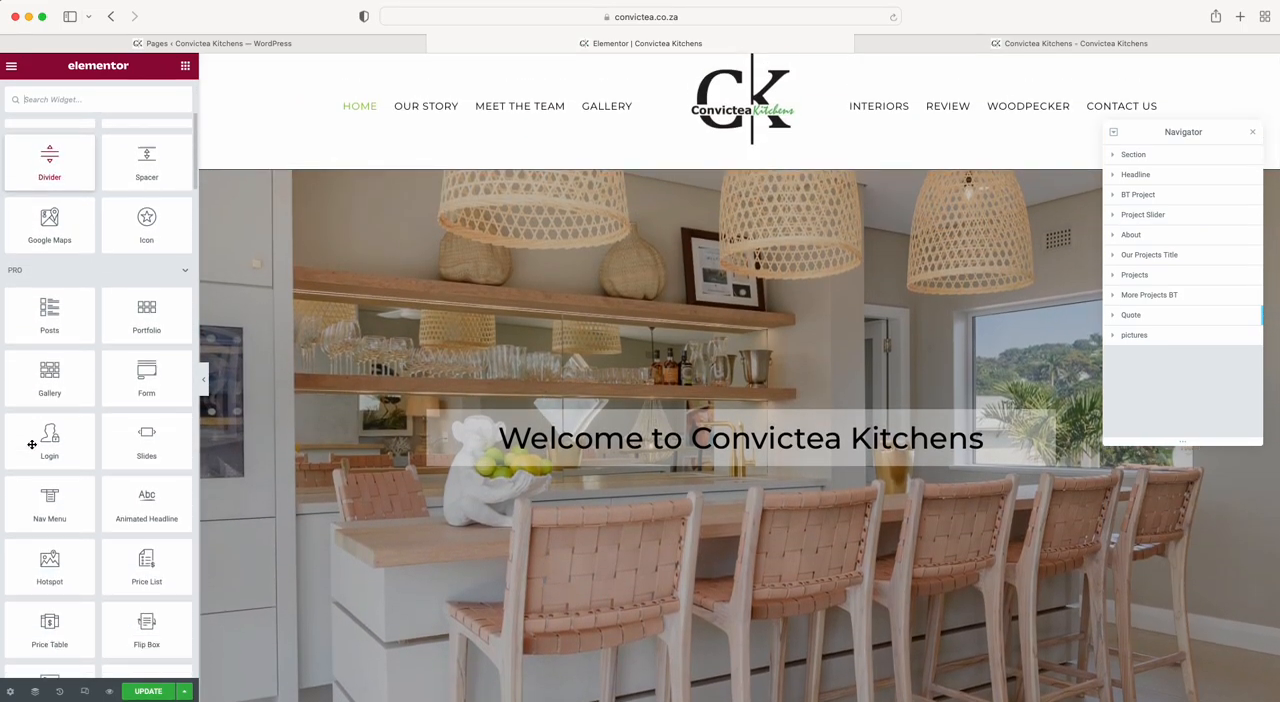
{"action": "scroll", "coordinate": [32, 444], "scroll_direction": "down", "scroll_amount": 20}
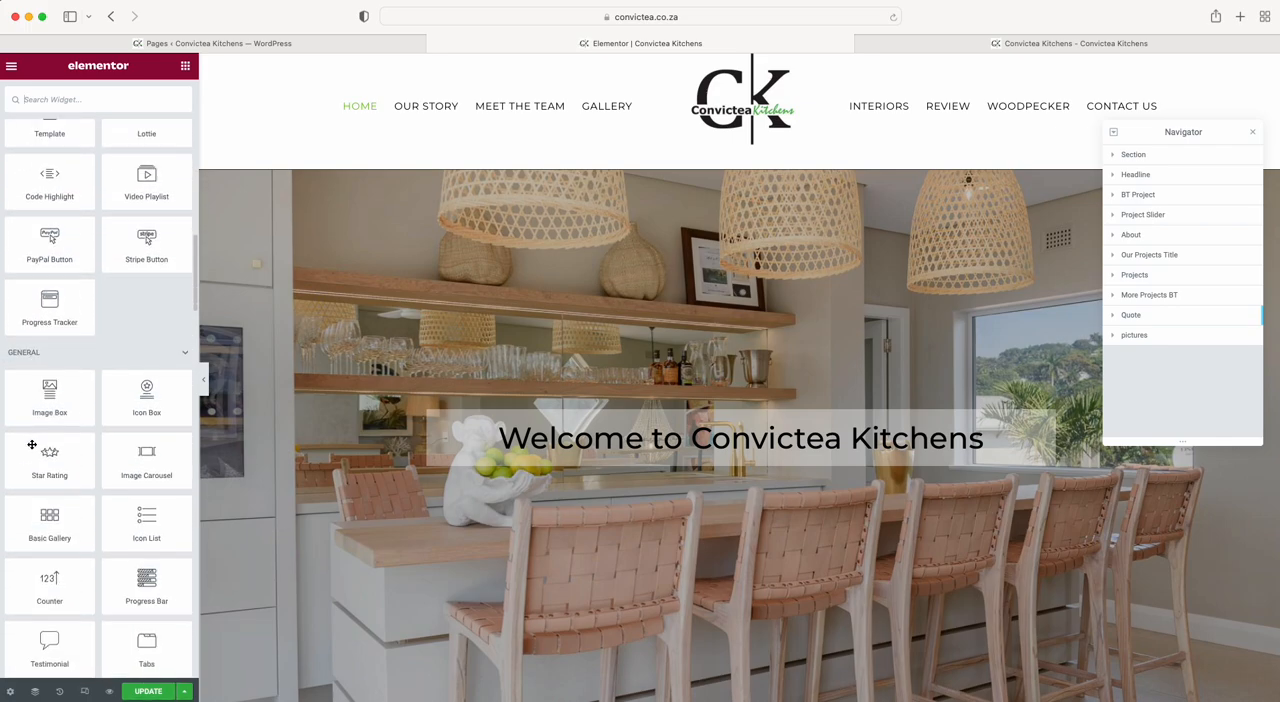
{"action": "scroll", "coordinate": [32, 444], "scroll_direction": "up", "scroll_amount": 20}
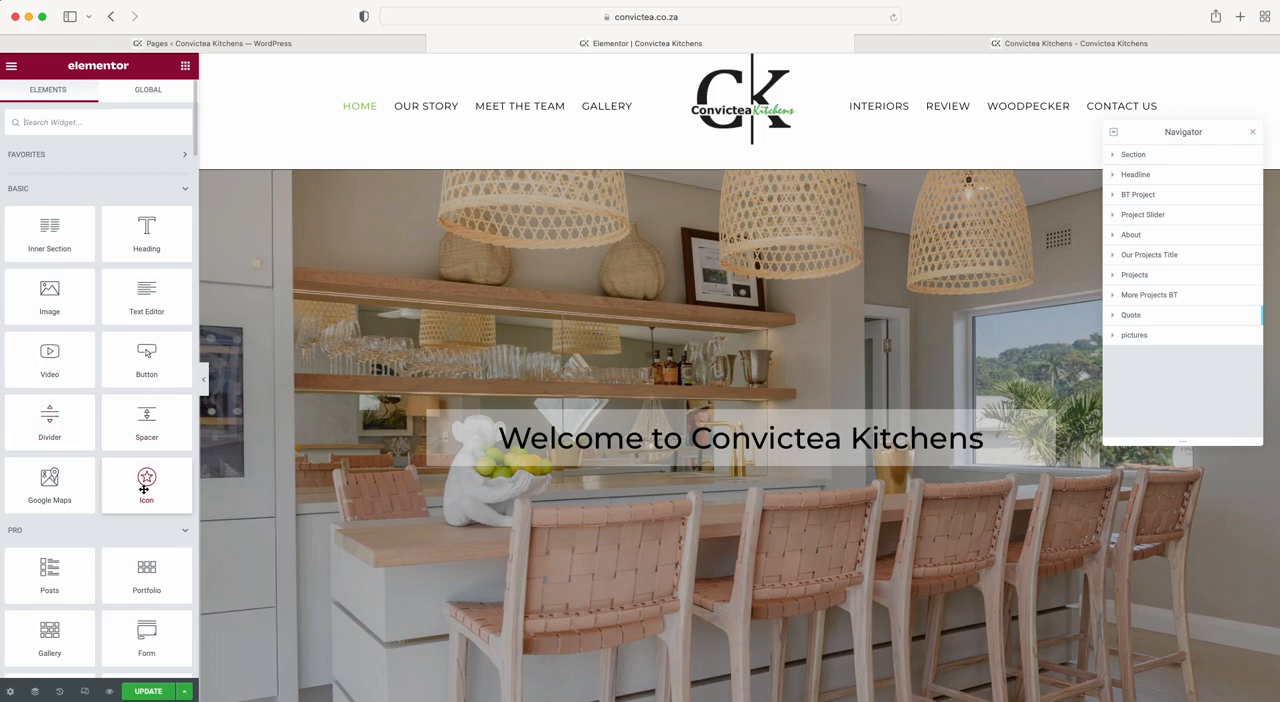
Add an Icon widget under the "Welcome to Convictea Kitchens" heading, and delete it again.
{"action": "left_click_drag", "start_coordinate": [144, 489], "coordinate": [578, 456]}
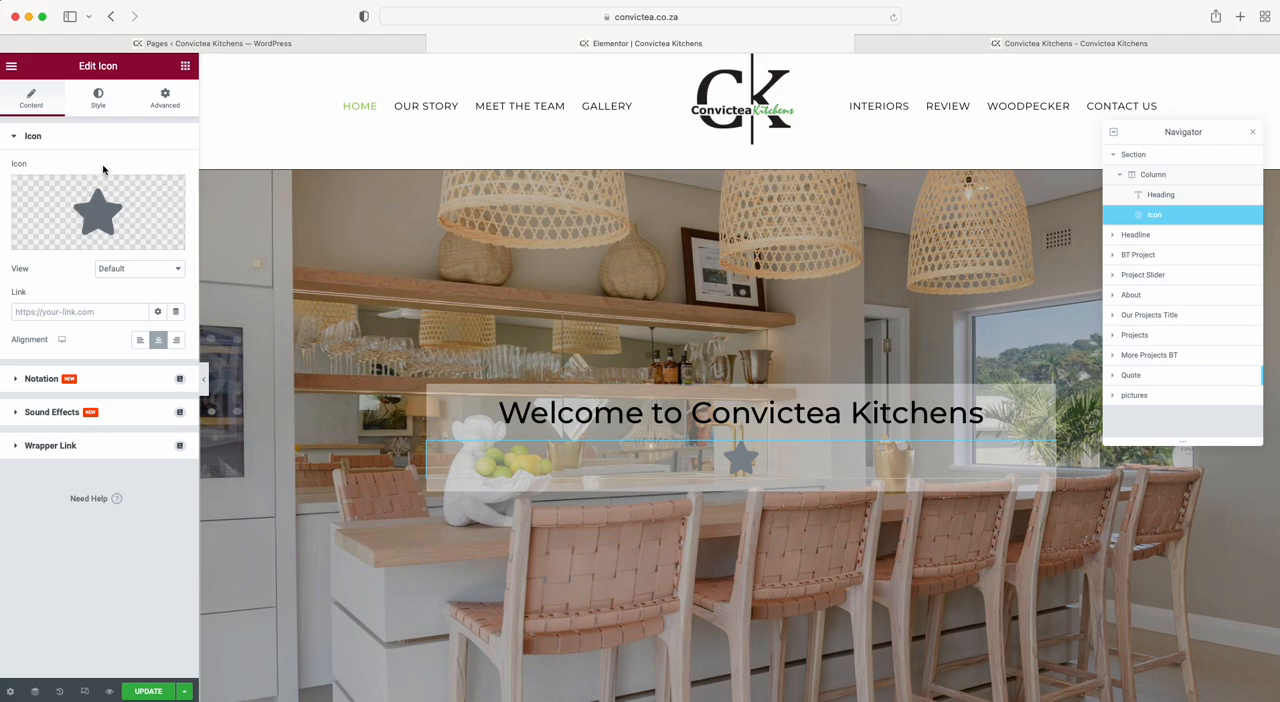
{"action": "right_click", "coordinate": [707, 458]}
{"action": "left_click", "coordinate": [760, 693]}
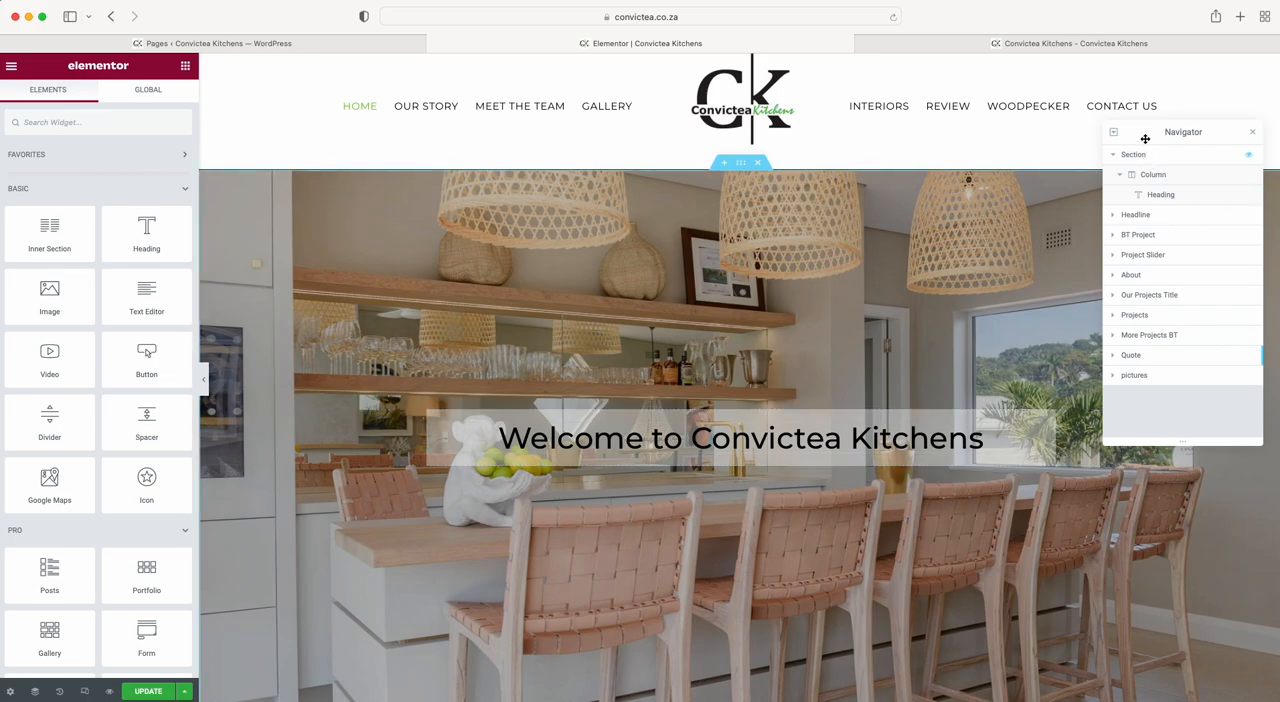
Reposition the Navigator and use it to jump to the Projects section and the BT Project section.
{"action": "left_click_drag", "start_coordinate": [1145, 142], "coordinate": [1135, 245]}
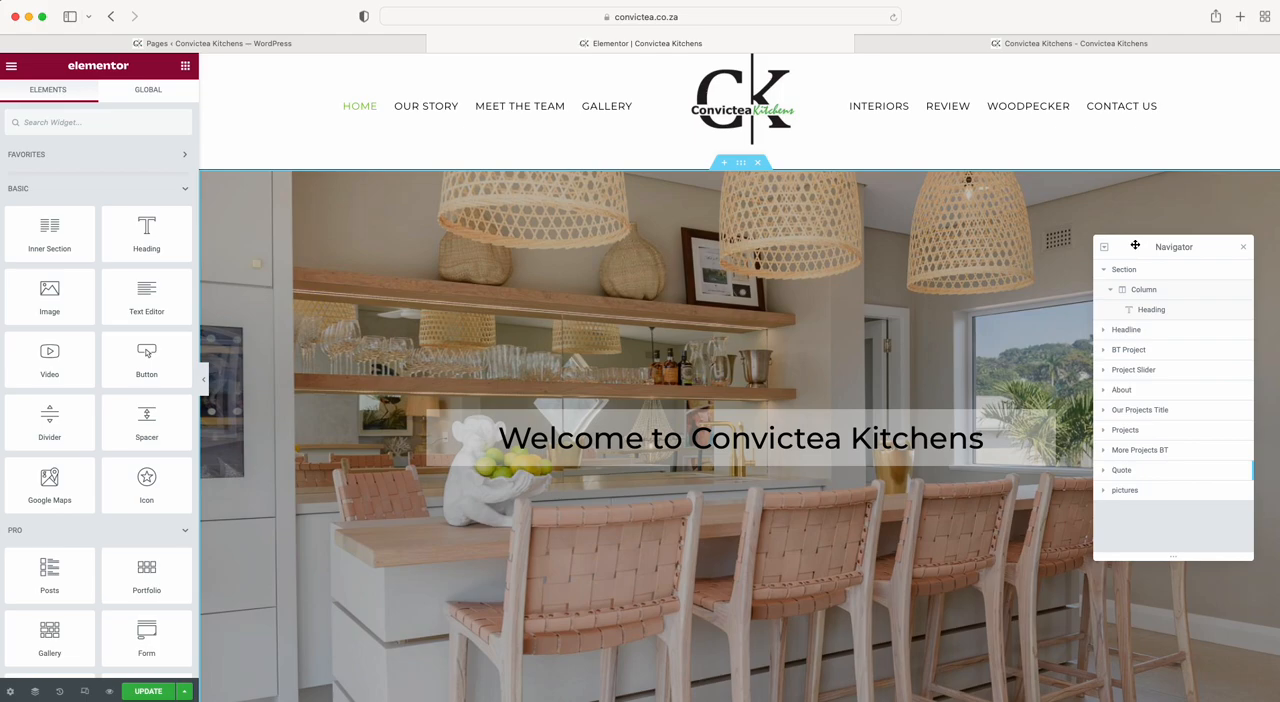
{"action": "left_click_drag", "start_coordinate": [1135, 245], "coordinate": [1137, 231]}
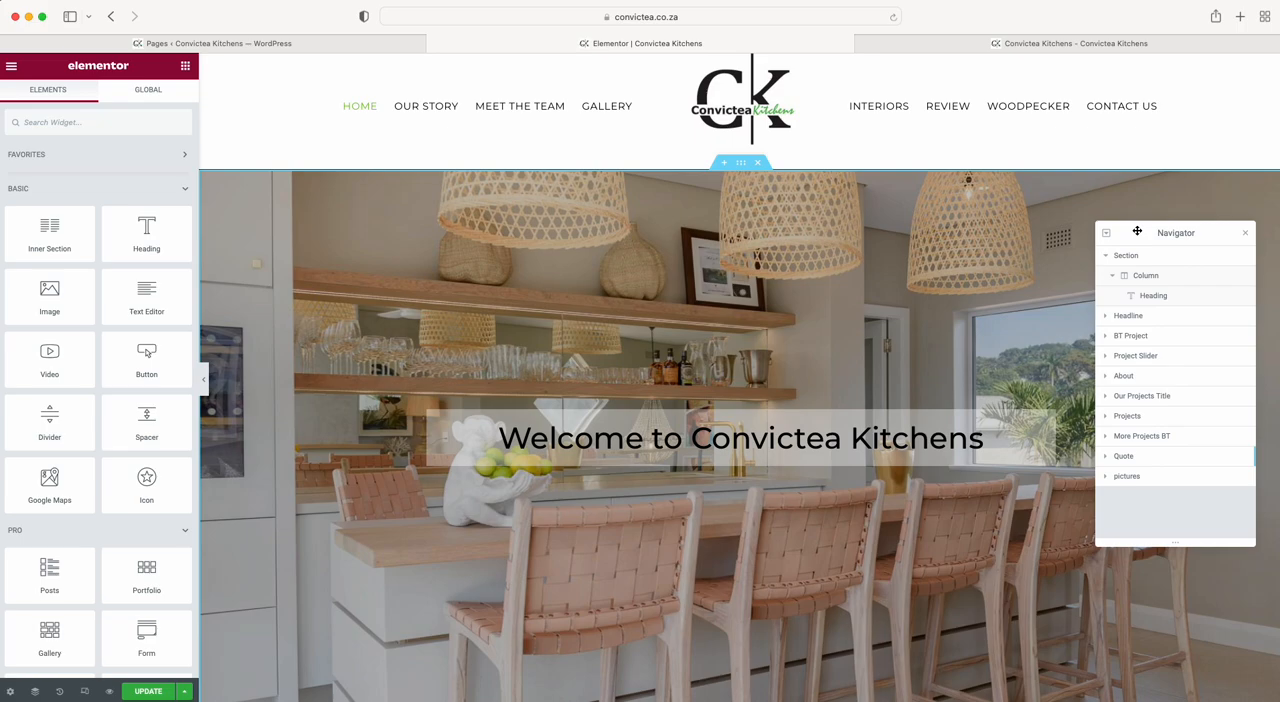
{"action": "left_click_drag", "start_coordinate": [1137, 231], "coordinate": [1136, 231]}
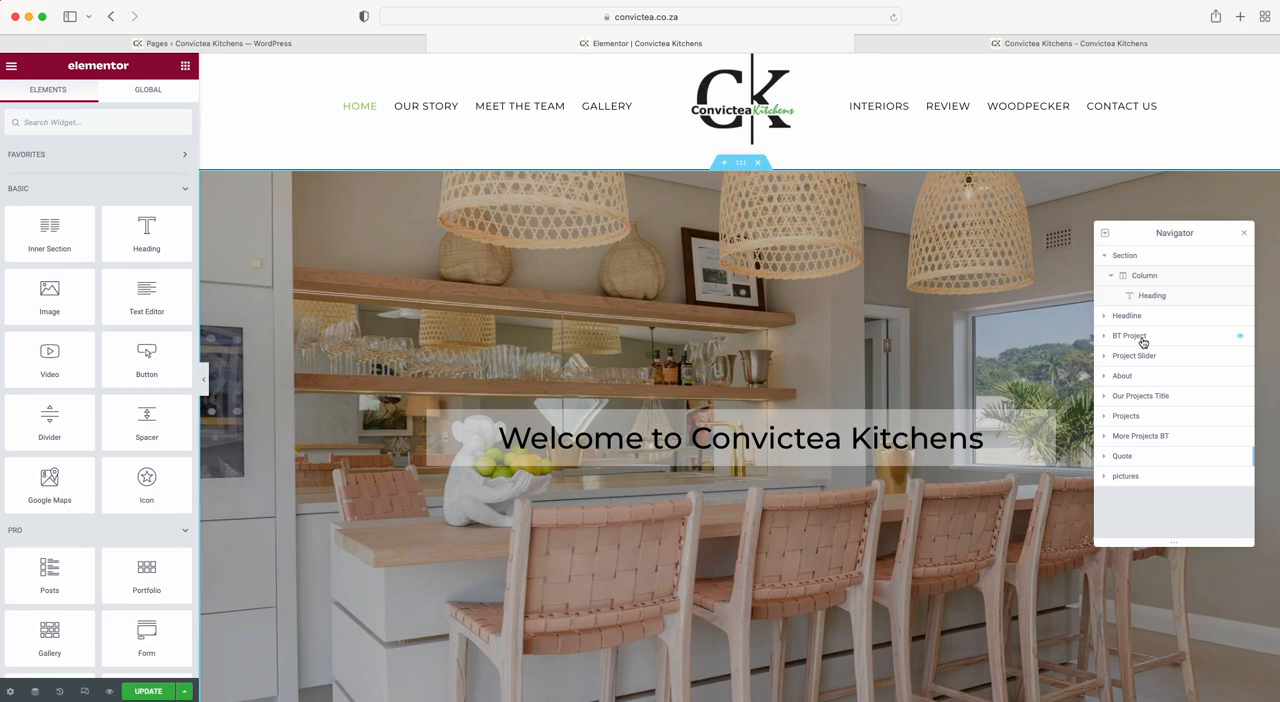
{"action": "left_click", "coordinate": [1149, 422]}
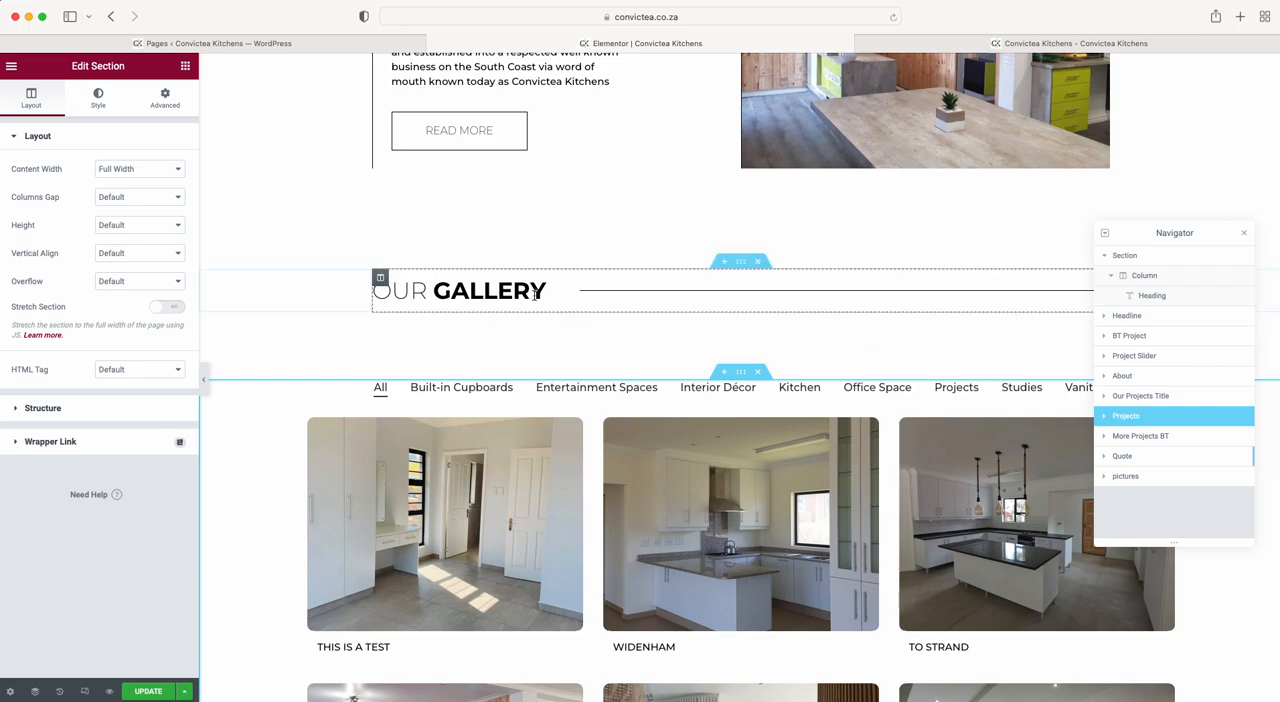
{"action": "left_click", "coordinate": [1175, 336]}
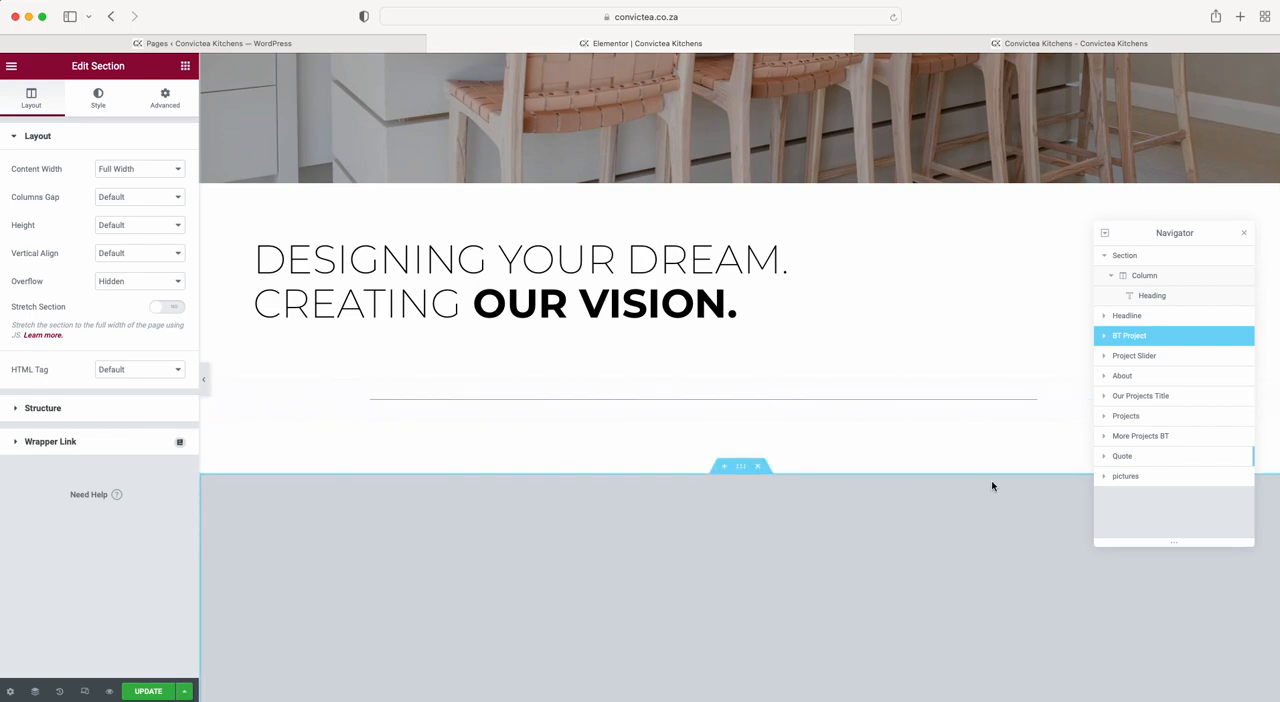
Close and reopen the Navigator, and dock it beside the page preview.
{"action": "left_click", "coordinate": [1245, 235]}
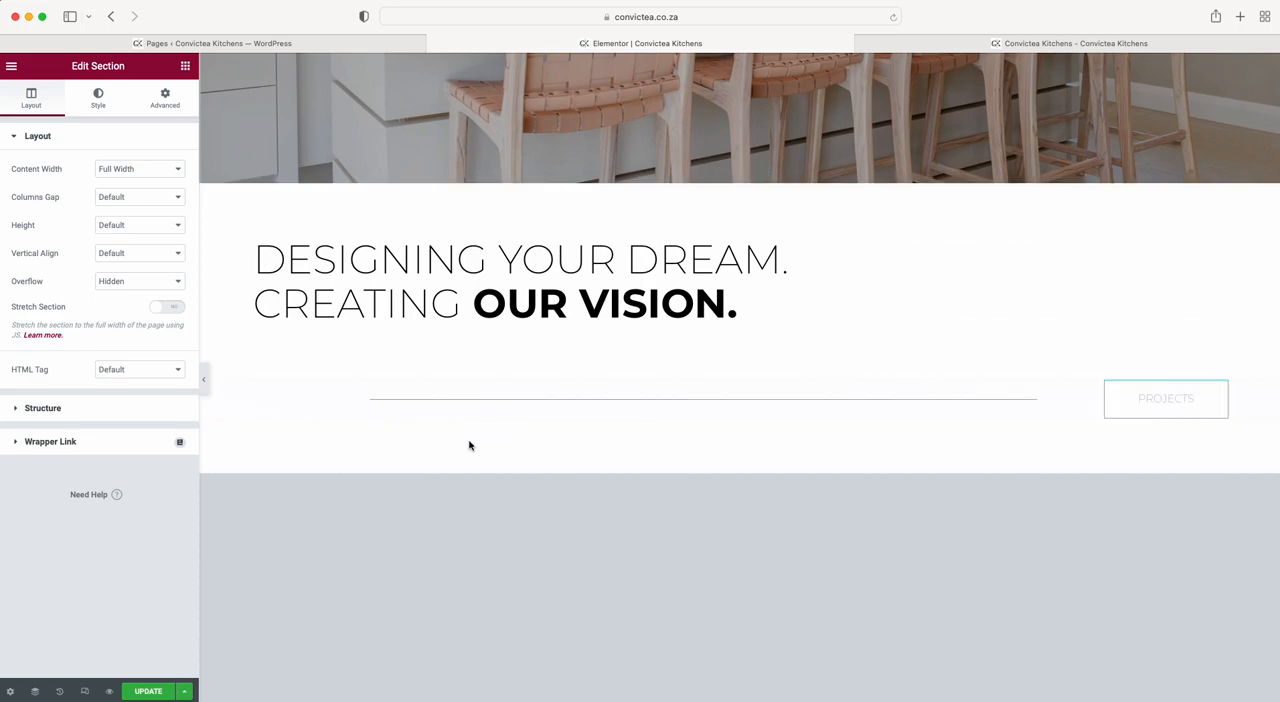
{"action": "left_click", "coordinate": [36, 693]}
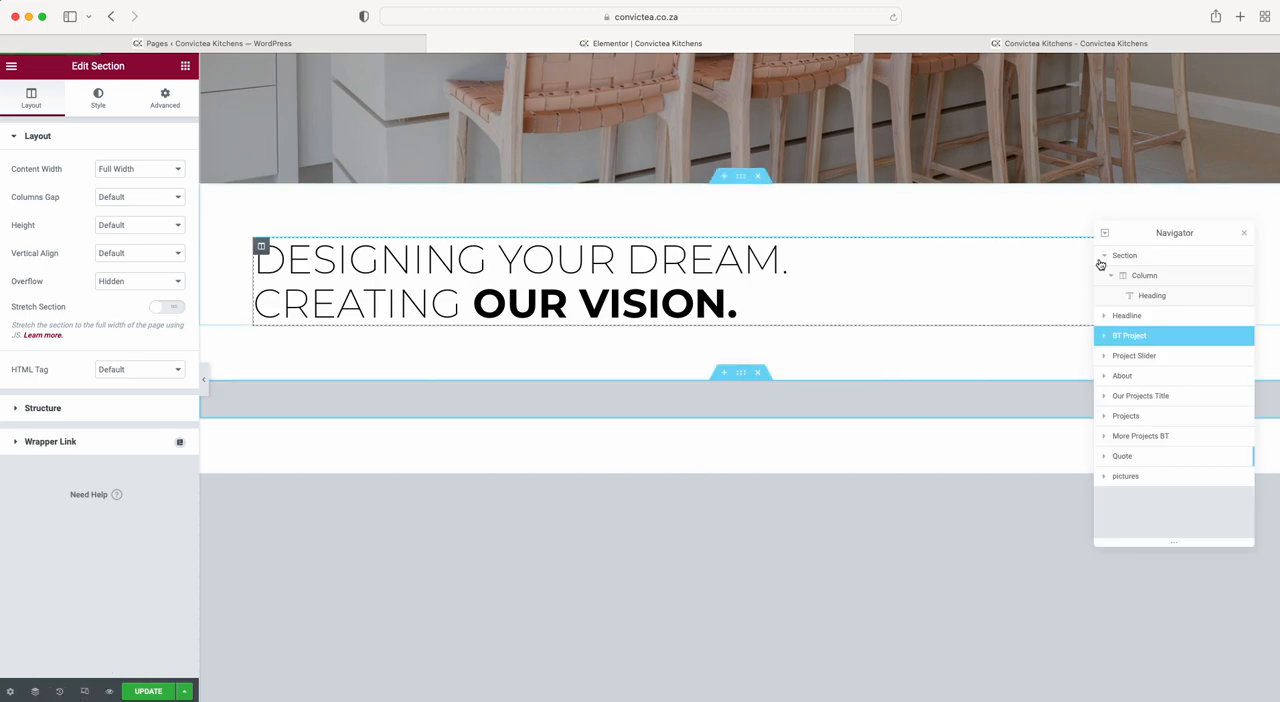
{"action": "left_click_drag", "start_coordinate": [1207, 232], "coordinate": [1276, 80]}
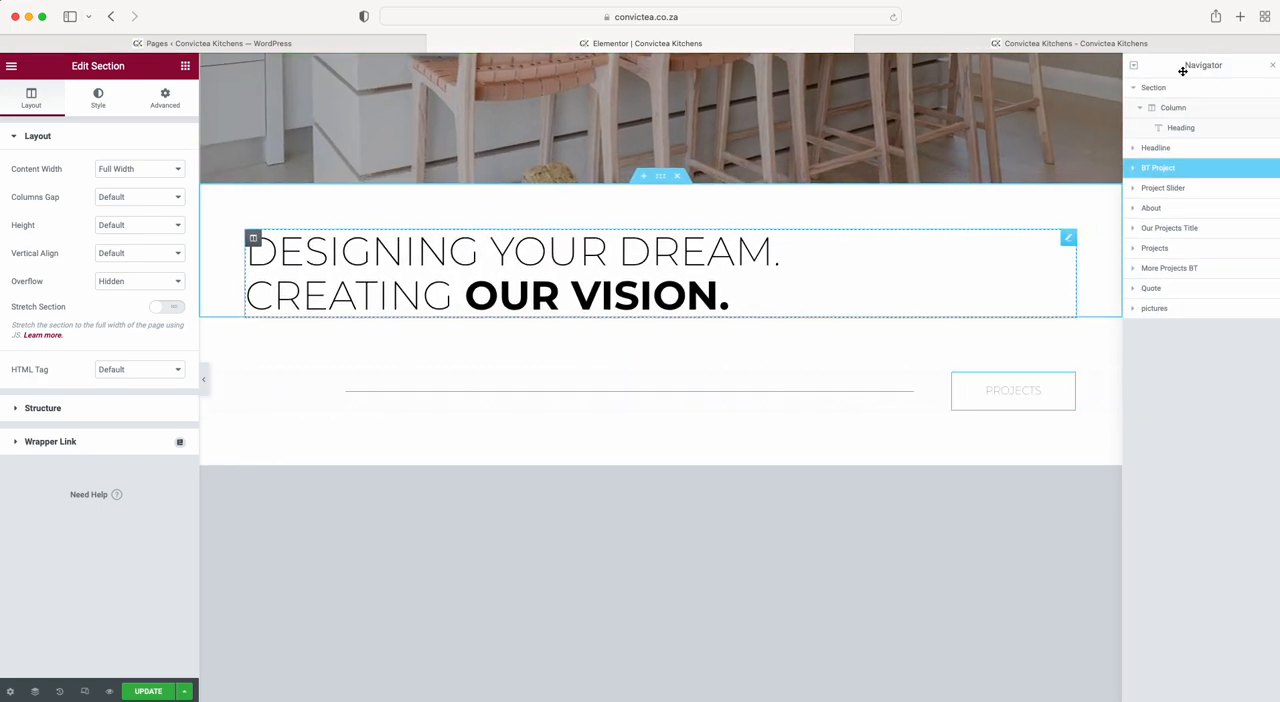
Undock the Navigator from the page preview and close it.
{"action": "scroll", "coordinate": [770, 340], "scroll_direction": "up", "scroll_amount": 3}
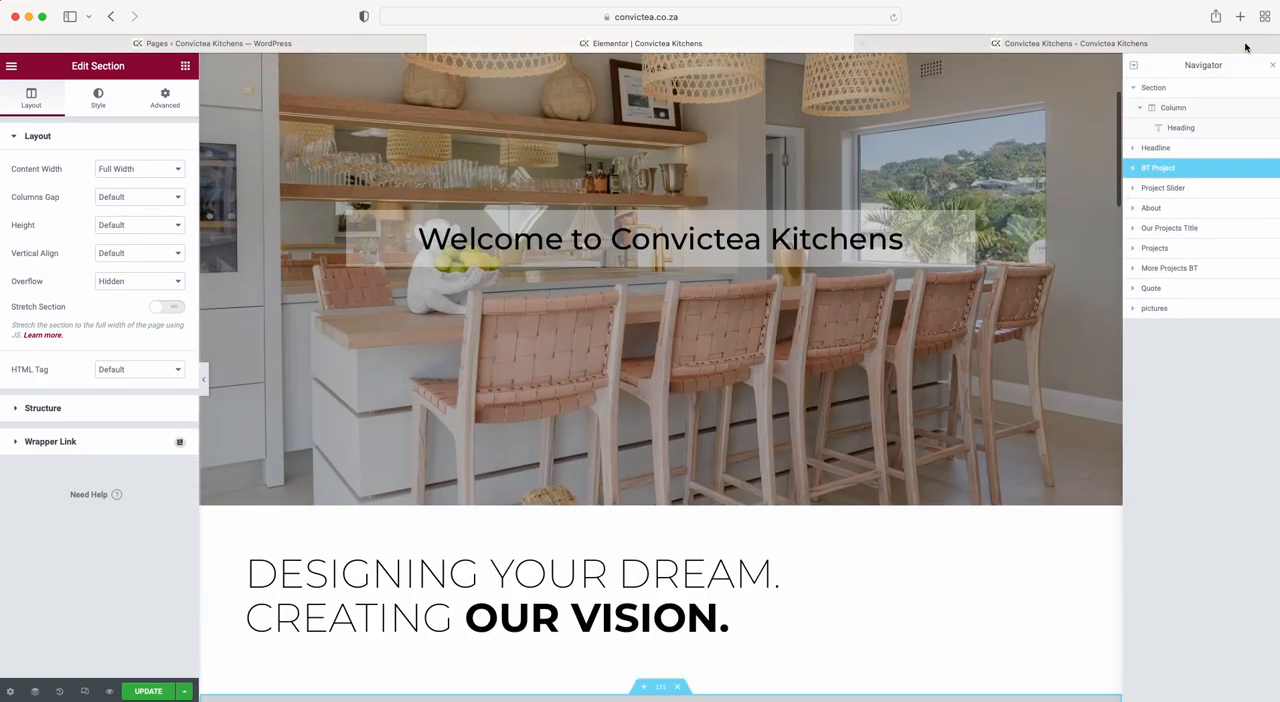
{"action": "left_click_drag", "start_coordinate": [1252, 66], "coordinate": [995, 170]}
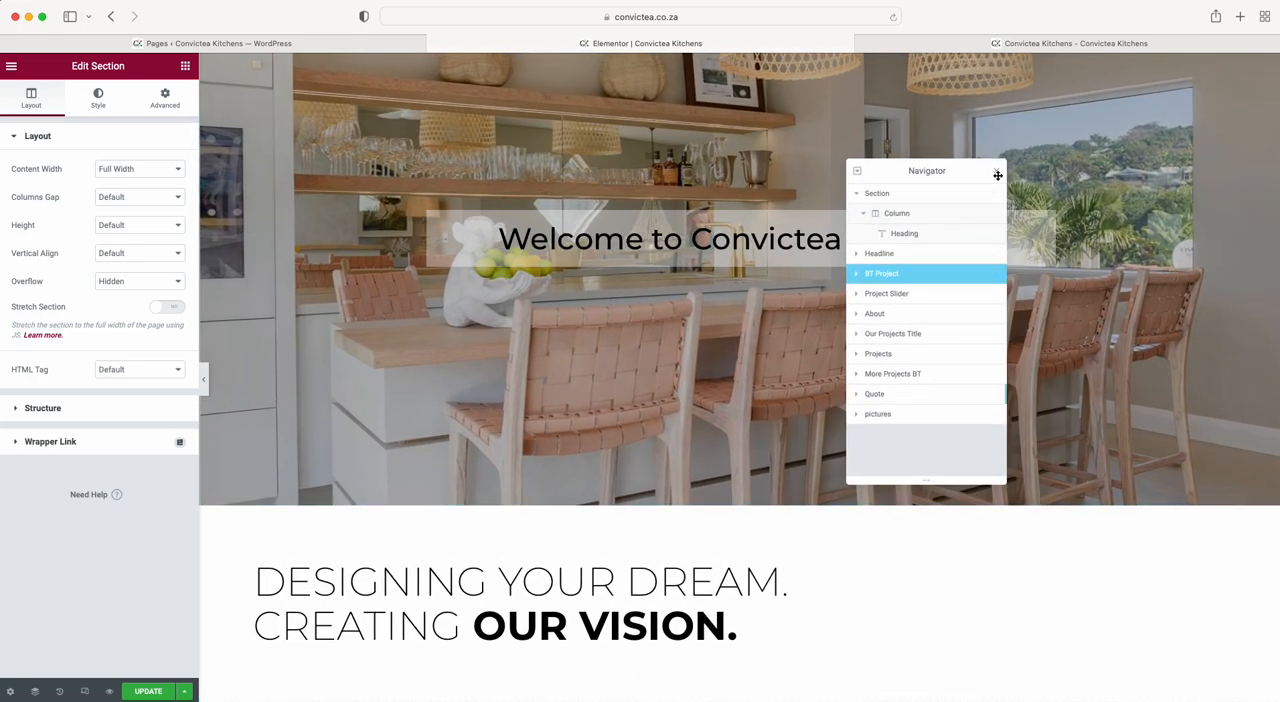
{"action": "left_click", "coordinate": [996, 171]}
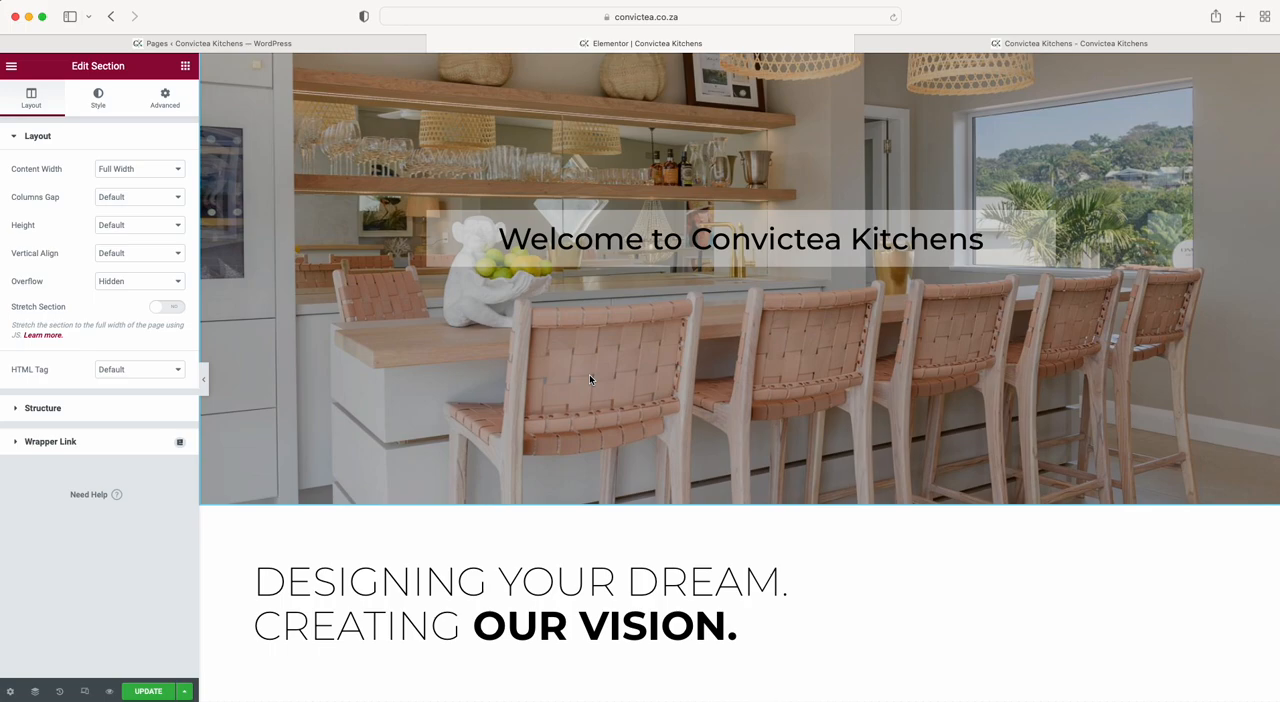
Open the settings of the "Welcome to Convictea Kitchens" hero section and set its boxed content width to 1507.
{"action": "scroll", "coordinate": [590, 376], "scroll_direction": "up", "scroll_amount": 3}
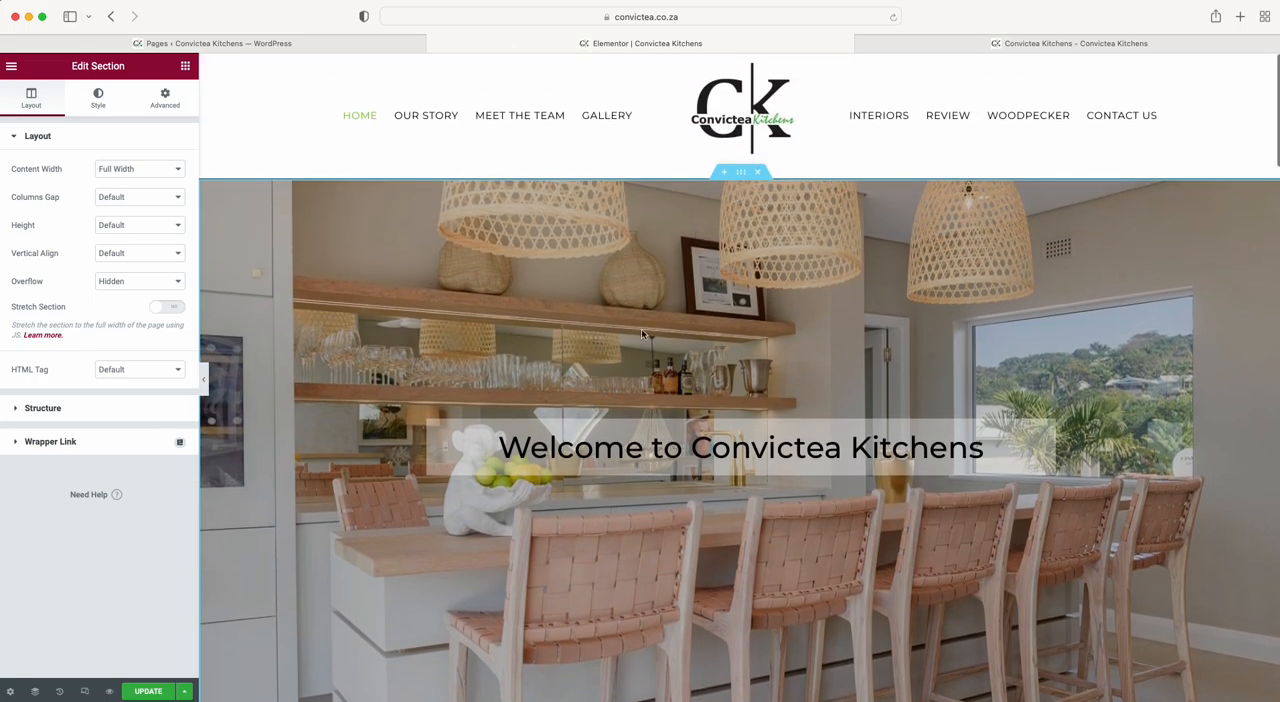
{"action": "scroll", "coordinate": [631, 329], "scroll_direction": "down", "scroll_amount": 2}
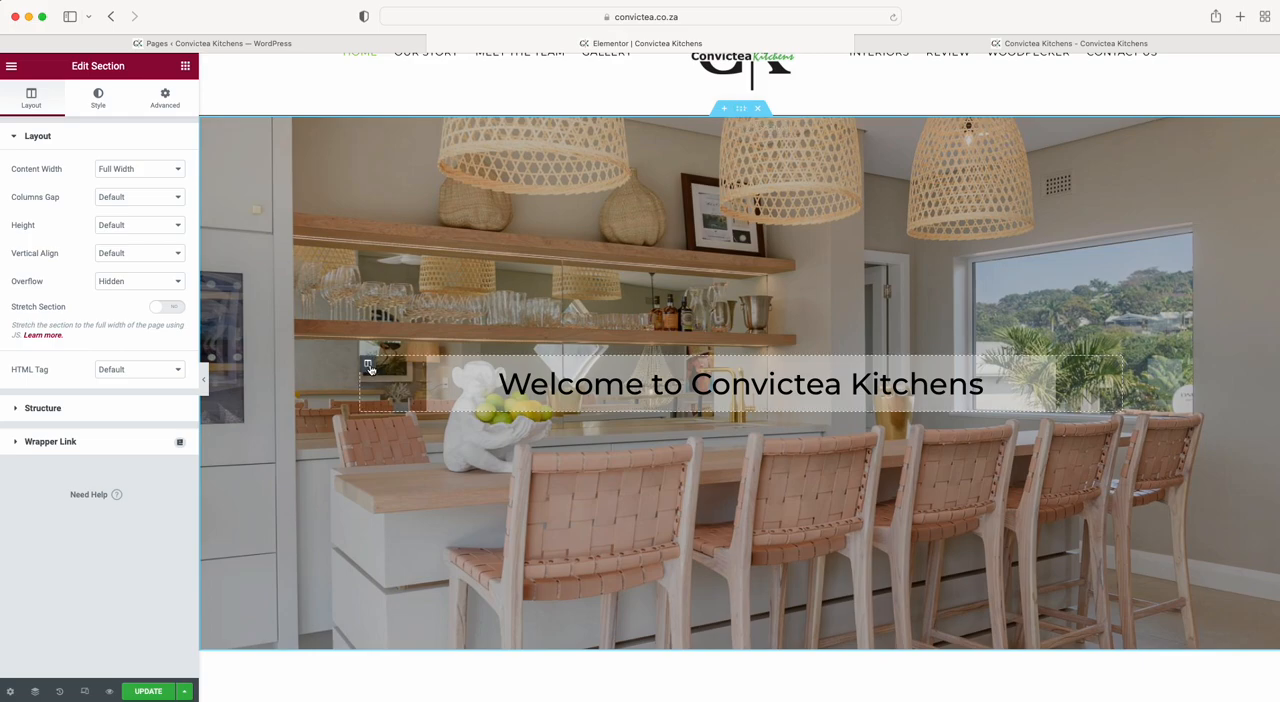
{"action": "left_click", "coordinate": [480, 381]}
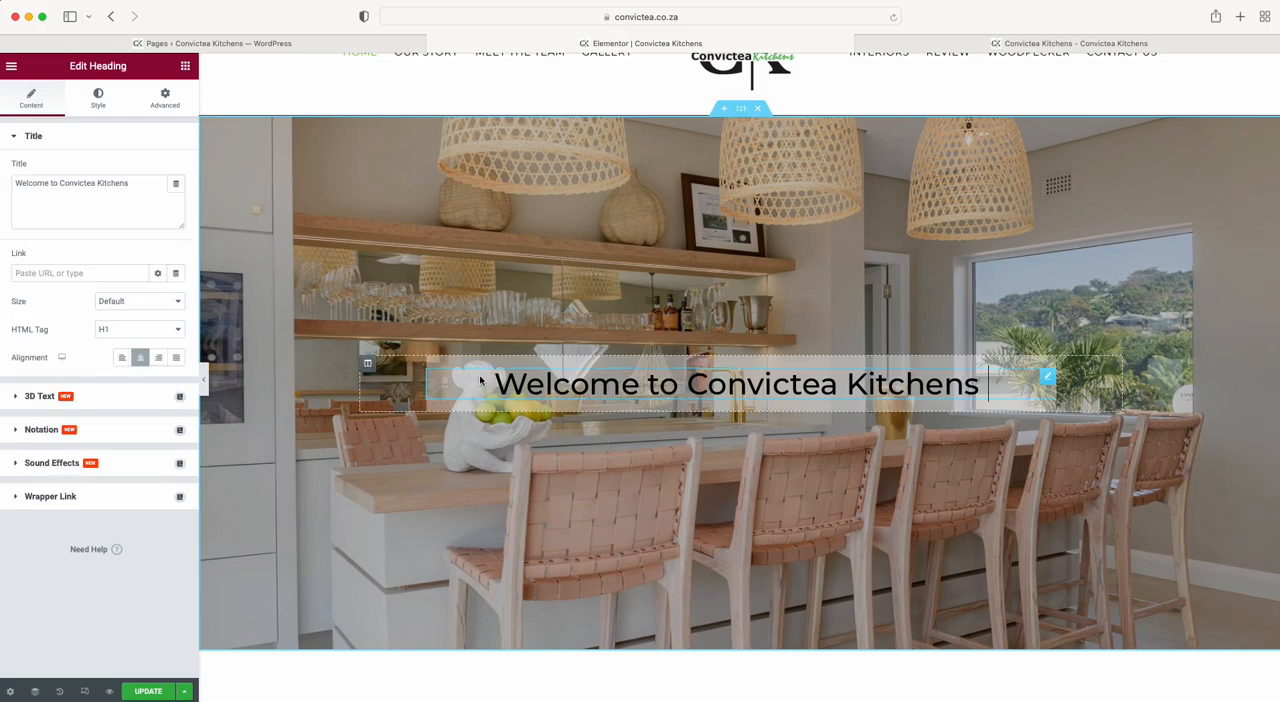
{"action": "left_click", "coordinate": [741, 110]}
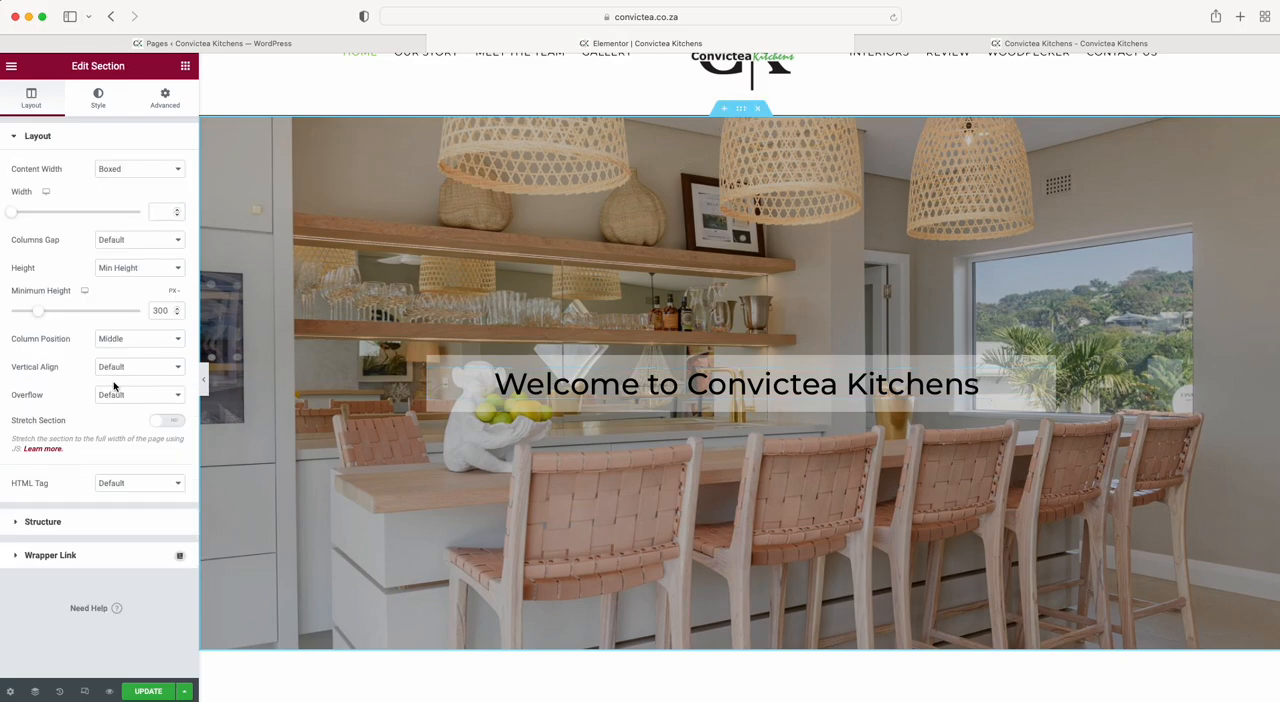
{"action": "left_click_drag", "start_coordinate": [12, 212], "coordinate": [130, 212]}
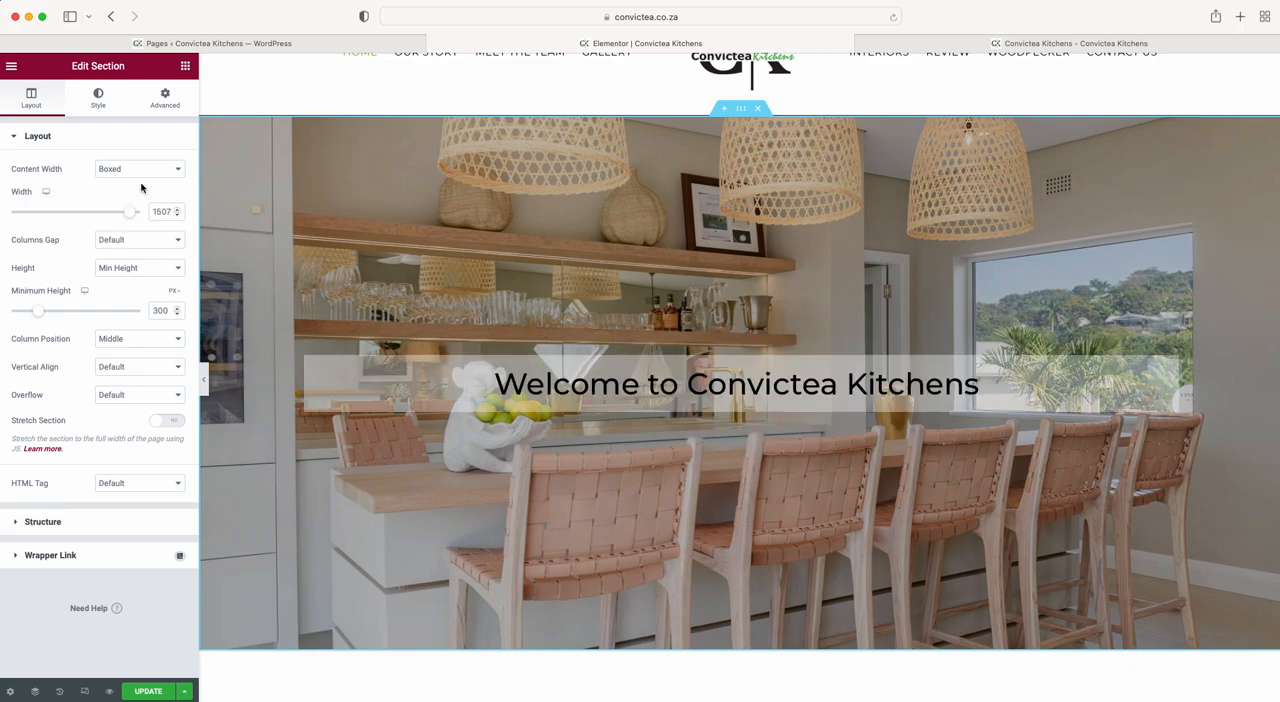
Set the hero section to Full Width with a minimum height of 0 px, and discard the changes by reloading the editor.
{"action": "left_click", "coordinate": [145, 169]}
{"action": "left_click", "coordinate": [140, 181]}
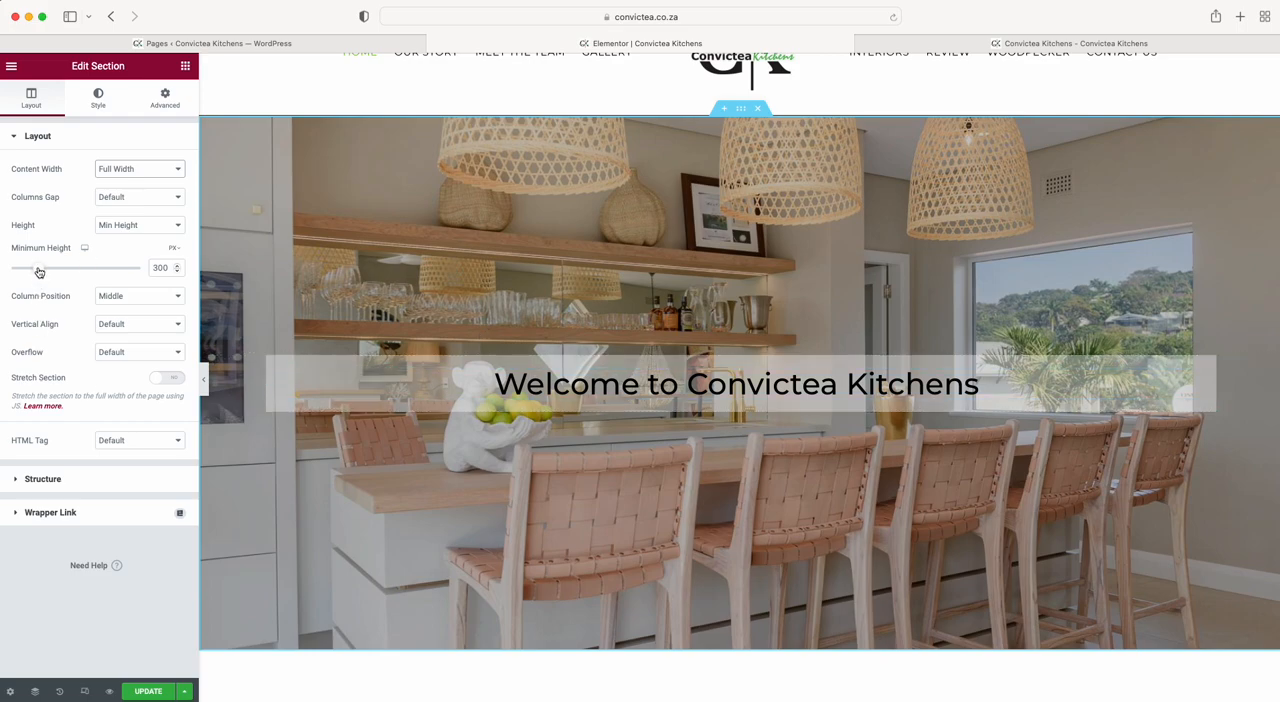
{"action": "left_click_drag", "start_coordinate": [38, 268], "coordinate": [2, 270]}
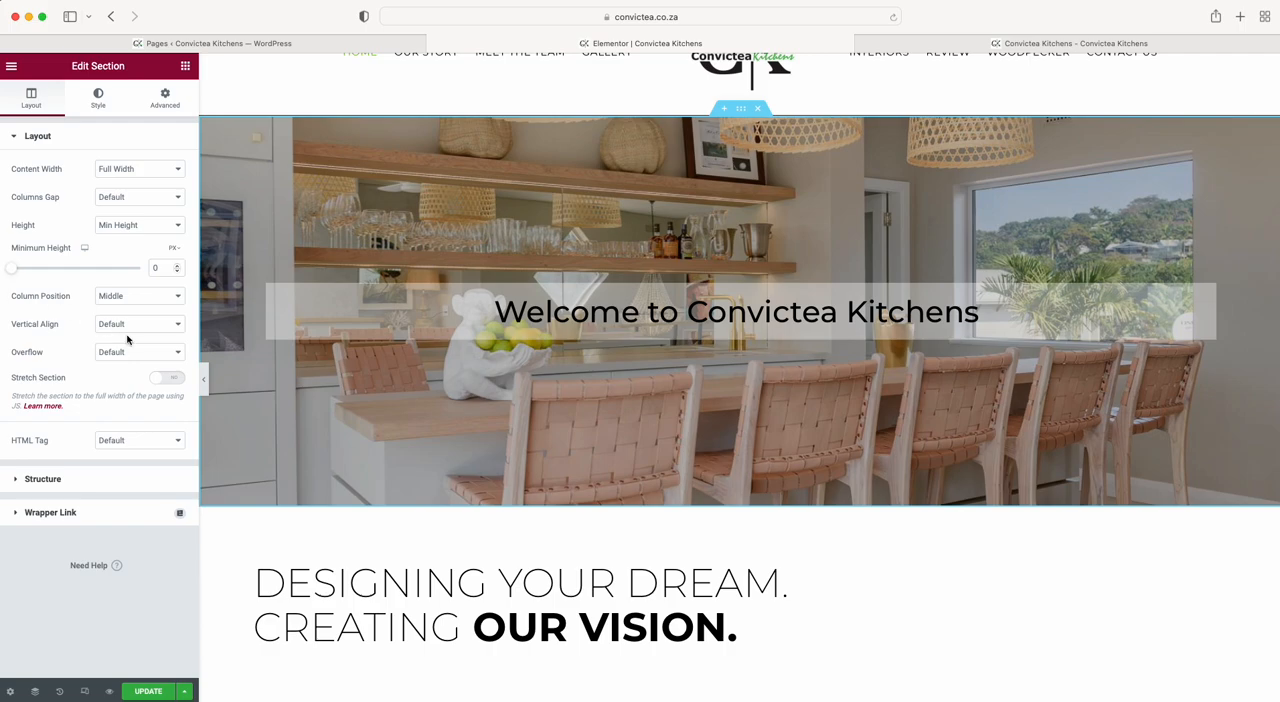
{"action": "left_click", "coordinate": [895, 19]}
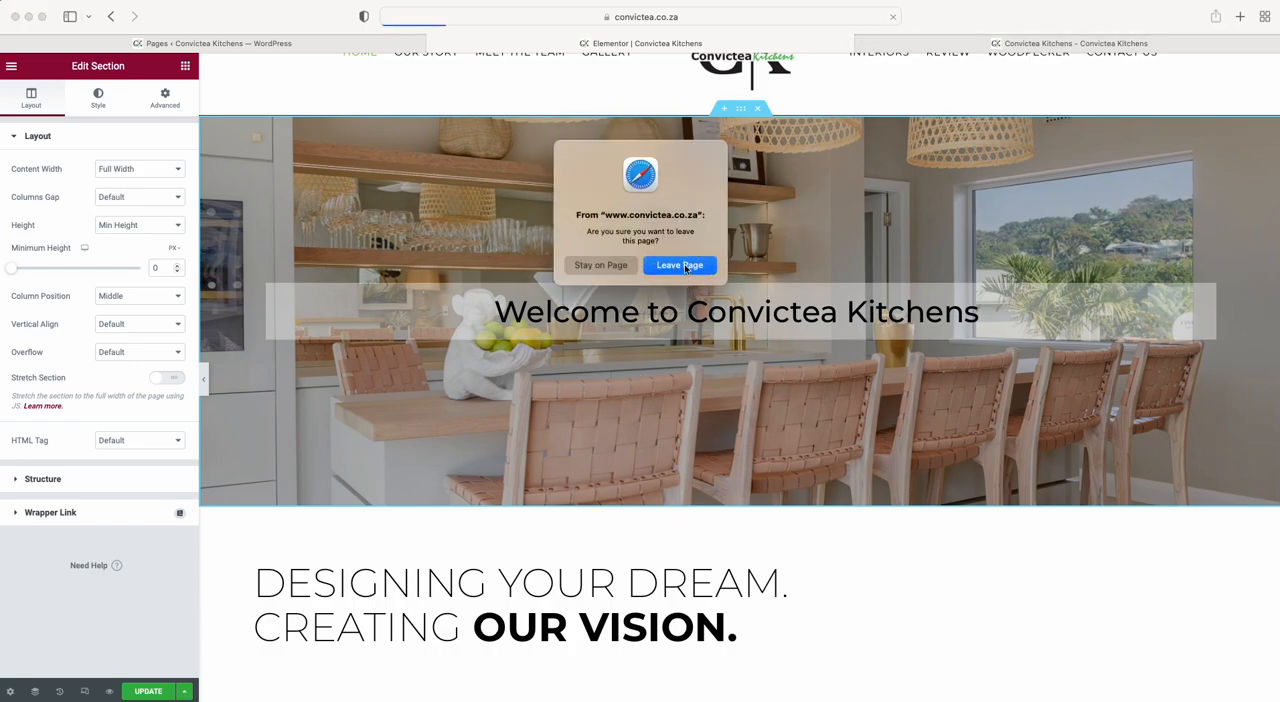
{"action": "left_click", "coordinate": [680, 265]}
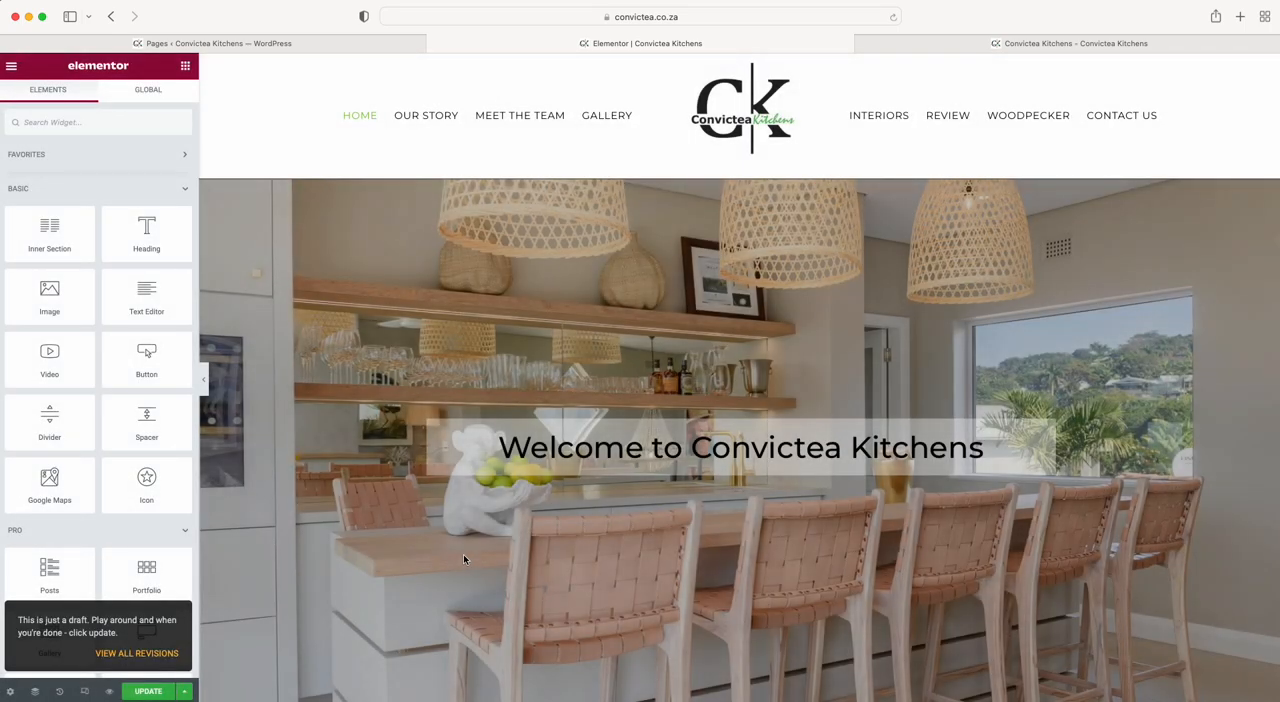
Open the hero section's layout settings, and browse the page's action history and saved revisions.
{"action": "left_click", "coordinate": [740, 174]}
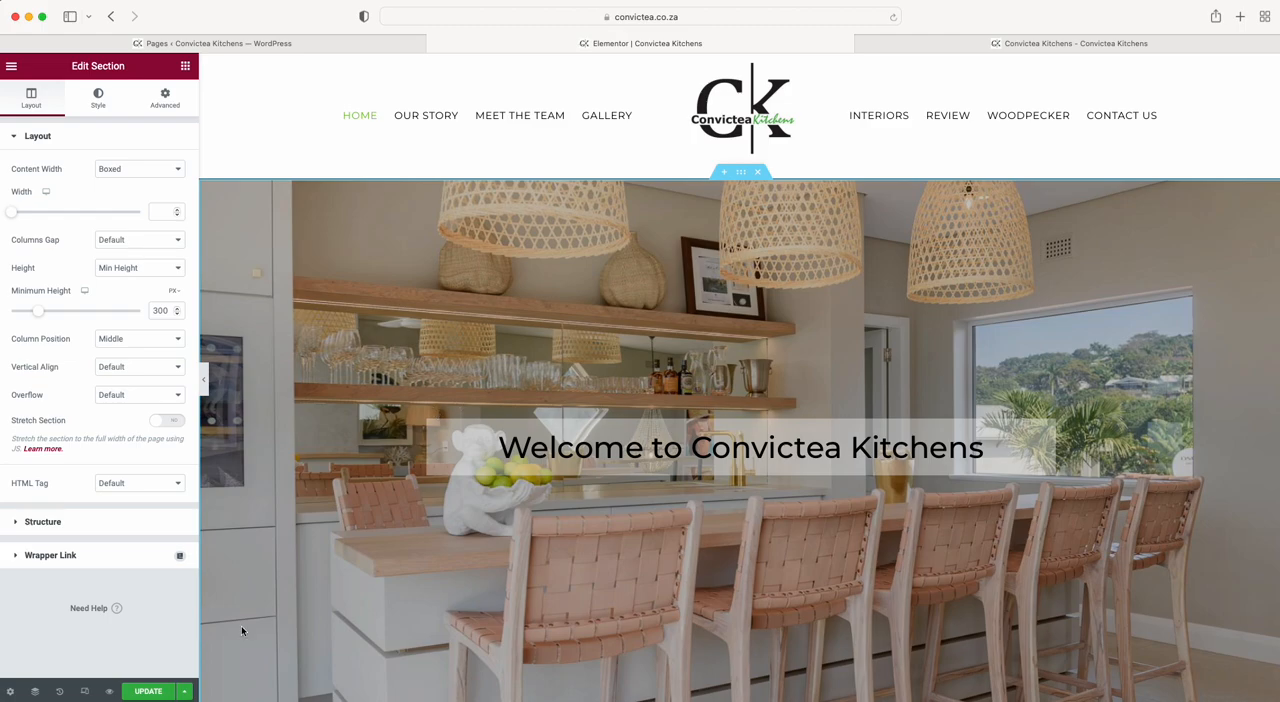
{"action": "left_click", "coordinate": [61, 691]}
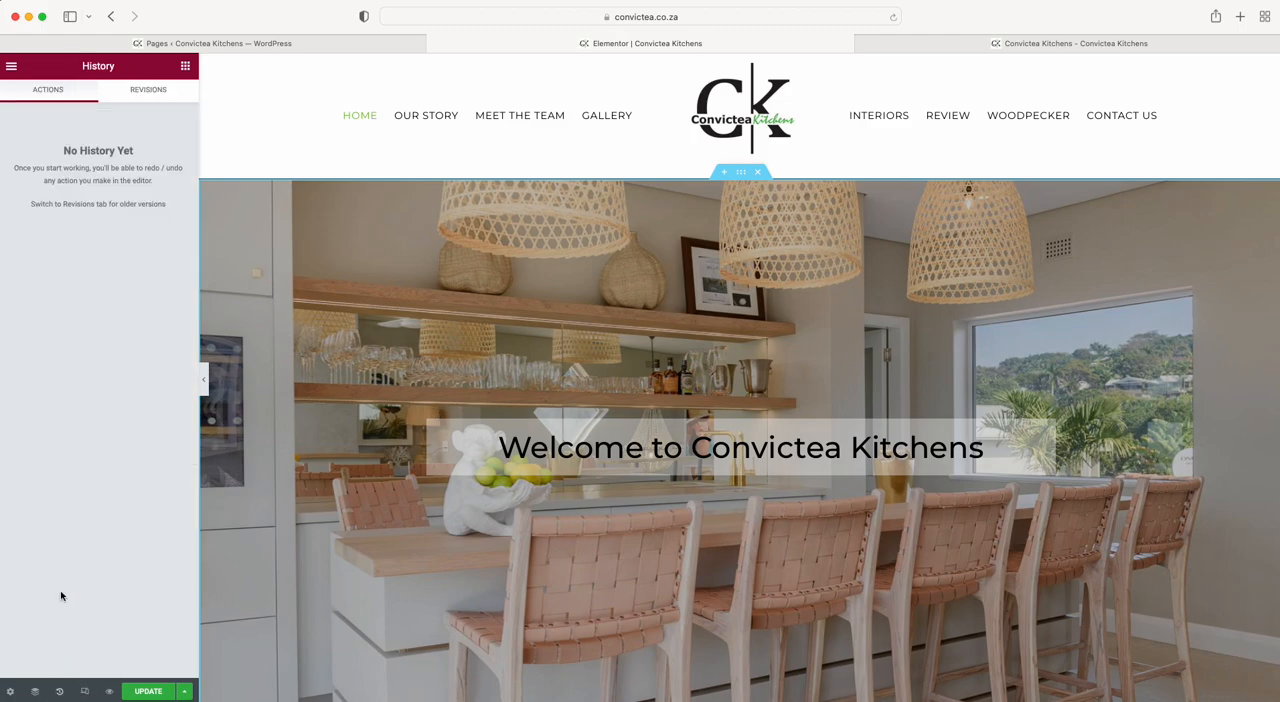
{"action": "left_click", "coordinate": [145, 91]}
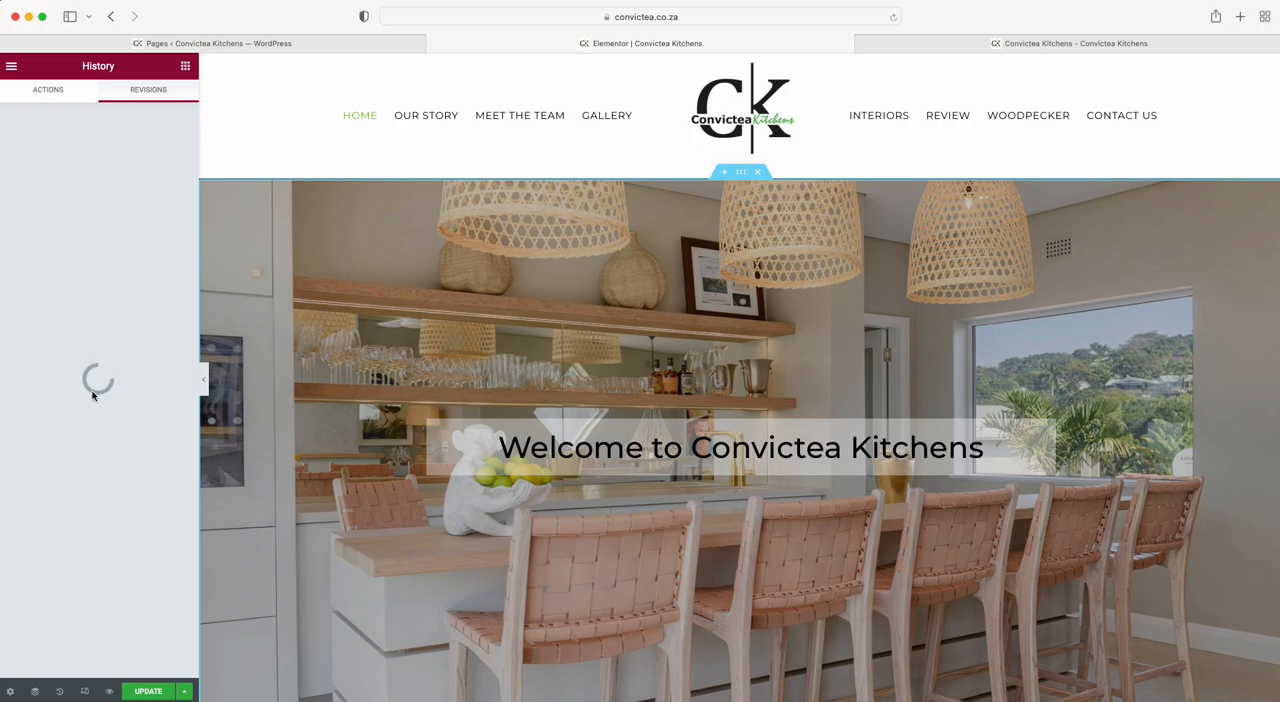
{"action": "scroll", "coordinate": [88, 370], "scroll_direction": "down", "scroll_amount": 4}
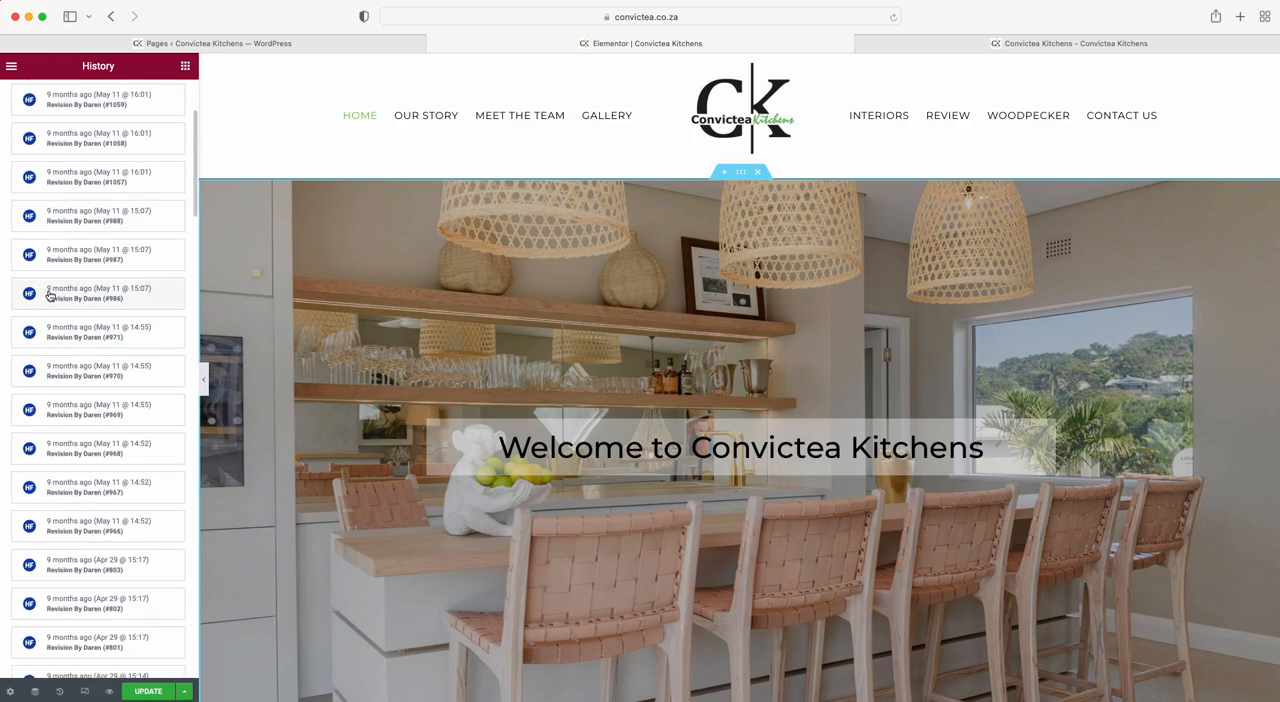
{"action": "scroll", "coordinate": [82, 300], "scroll_direction": "up", "scroll_amount": 4}
{"action": "scroll", "coordinate": [82, 300], "scroll_direction": "down", "scroll_amount": 16}
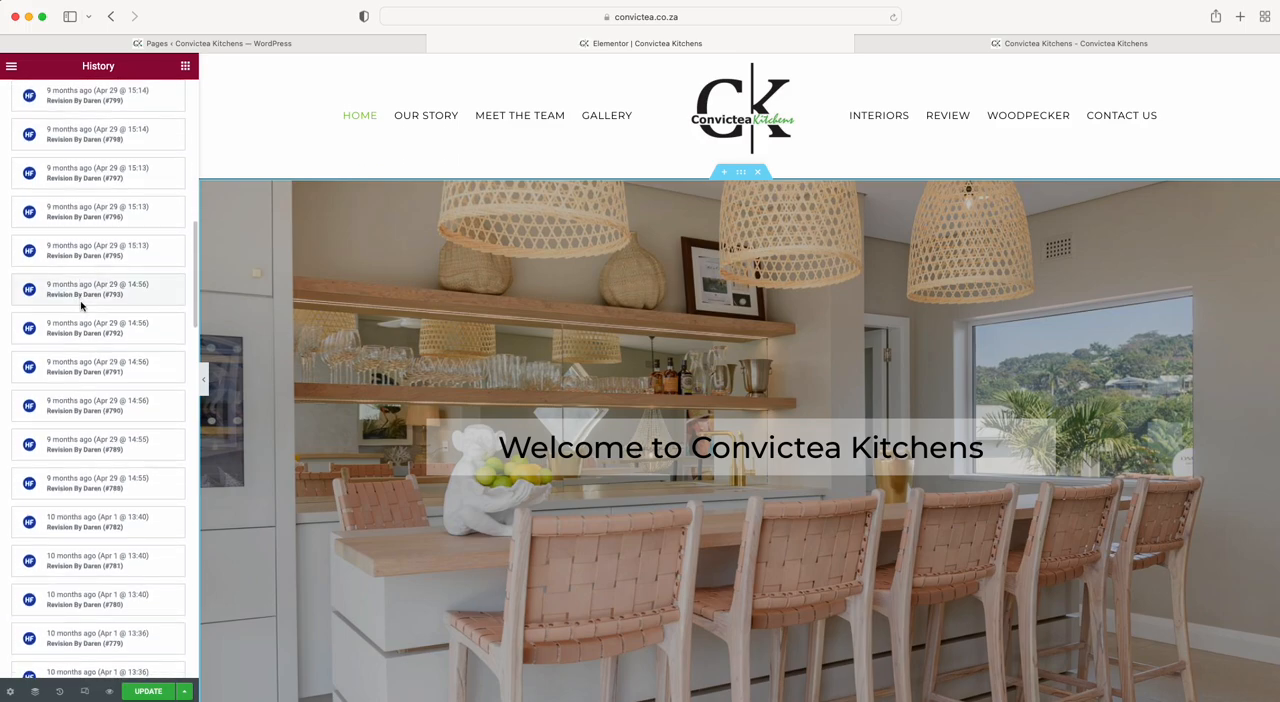
{"action": "scroll", "coordinate": [82, 306], "scroll_direction": "up", "scroll_amount": 15}
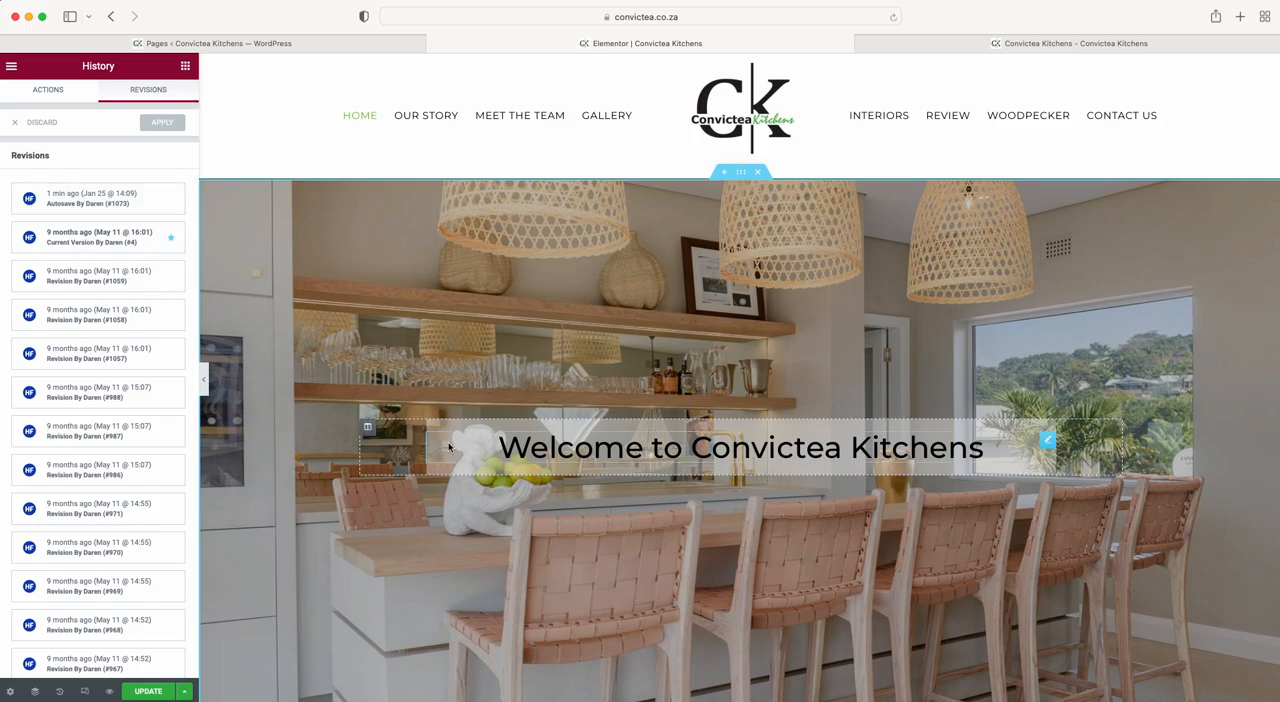
Remove the <br> tag from the title of the "Designing Your Dream" heading, and undo the removal.
{"action": "scroll", "coordinate": [448, 445], "scroll_direction": "down", "scroll_amount": 8}
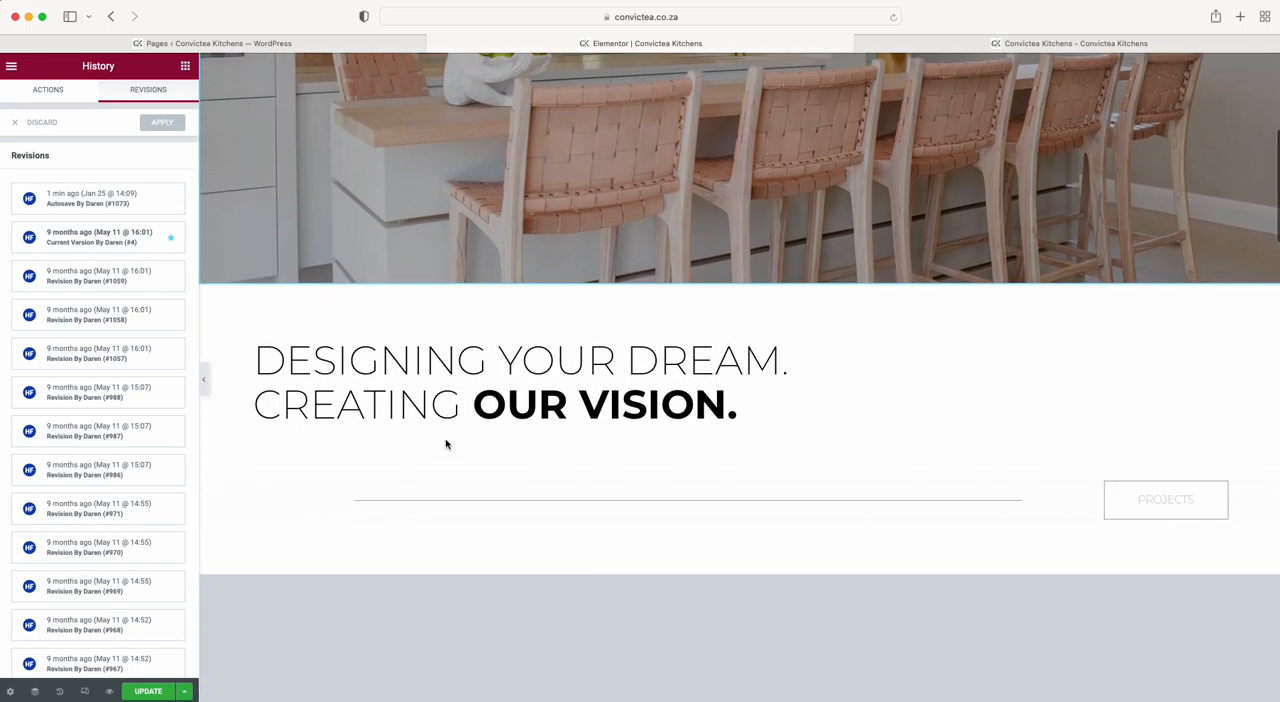
{"action": "left_click", "coordinate": [357, 362]}
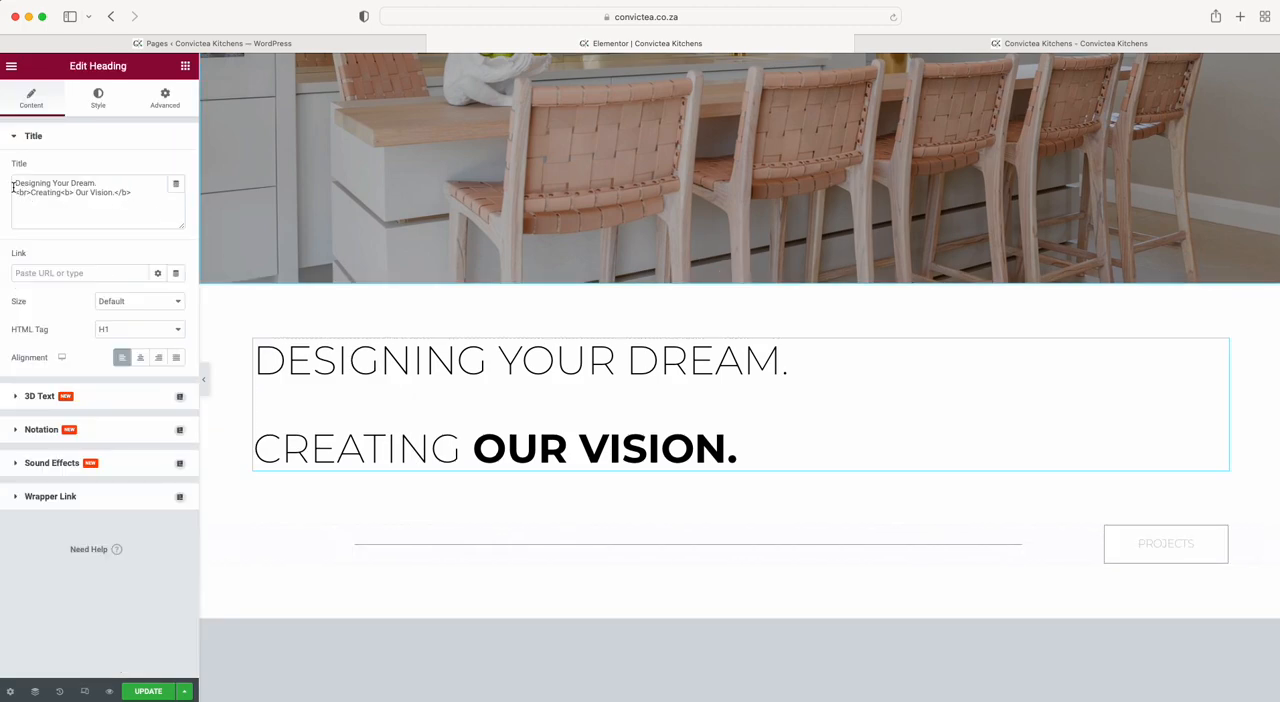
{"action": "left_click_drag", "start_coordinate": [15, 183], "coordinate": [169, 198]}
{"action": "left_click", "coordinate": [169, 198]}
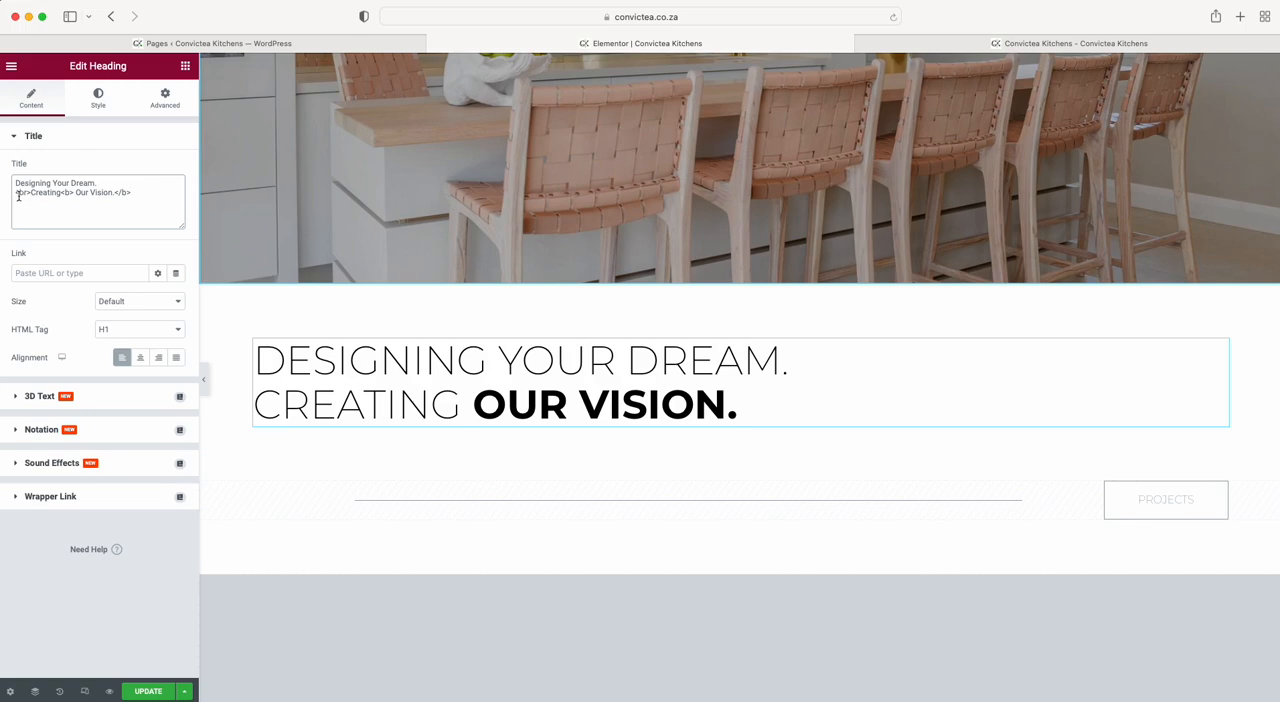
{"action": "left_click_drag", "start_coordinate": [14, 193], "coordinate": [31, 193]}
{"action": "key", "text": "BackSpace"}
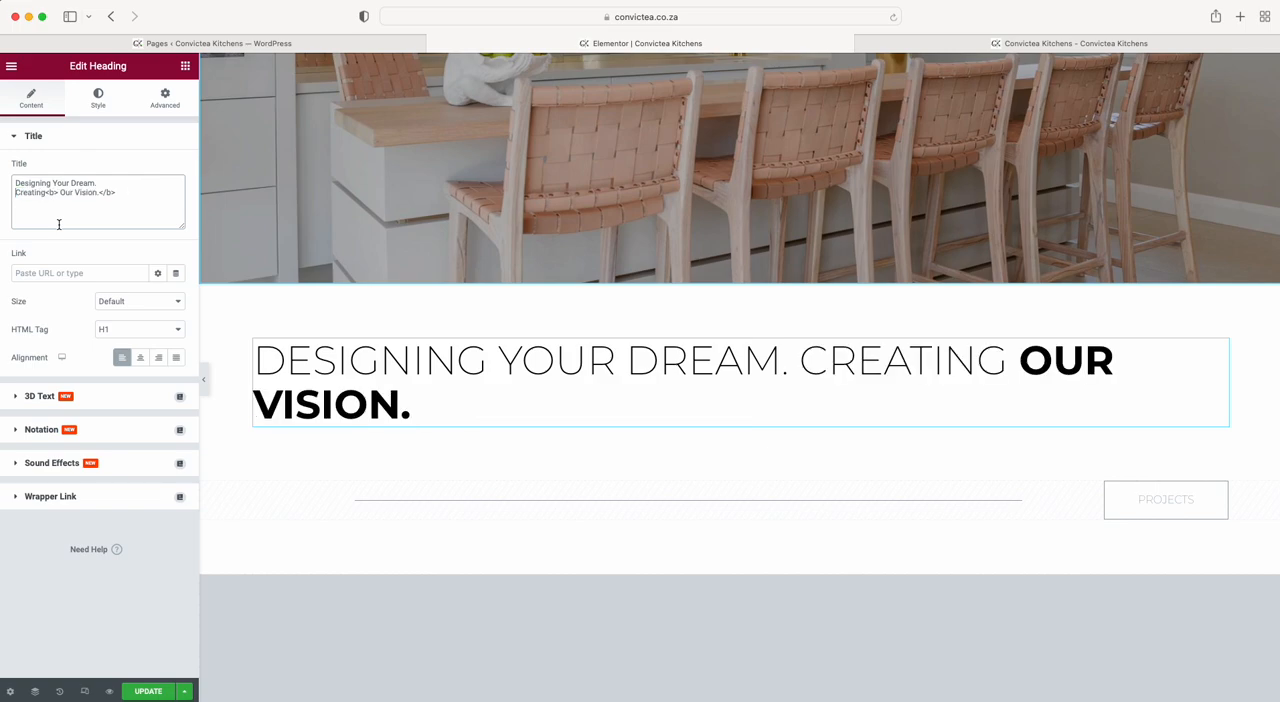
{"action": "key", "text": "super+z"}
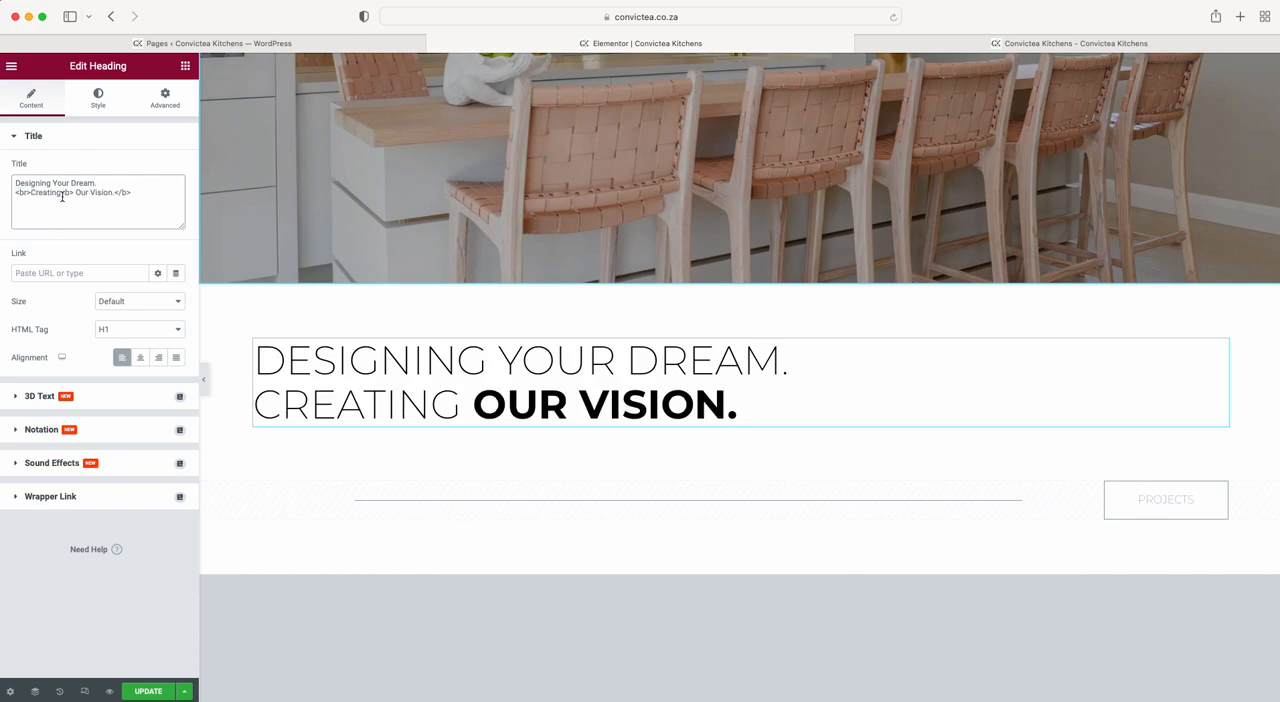
Remove the opening <b> tag before "Our Vision." in the heading's title, and undo the removal.
{"action": "left_click_drag", "start_coordinate": [62, 195], "coordinate": [74, 197]}
{"action": "key", "text": "BackSpace"}
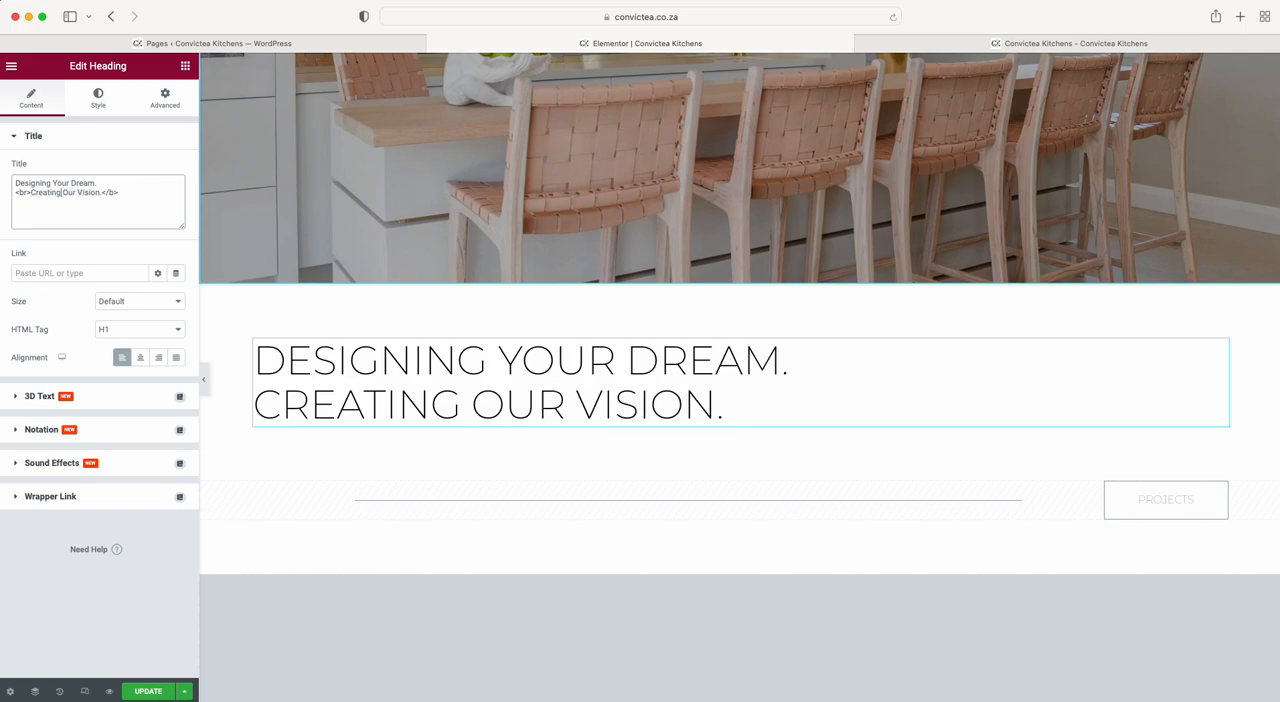
{"action": "key", "text": "super+z"}
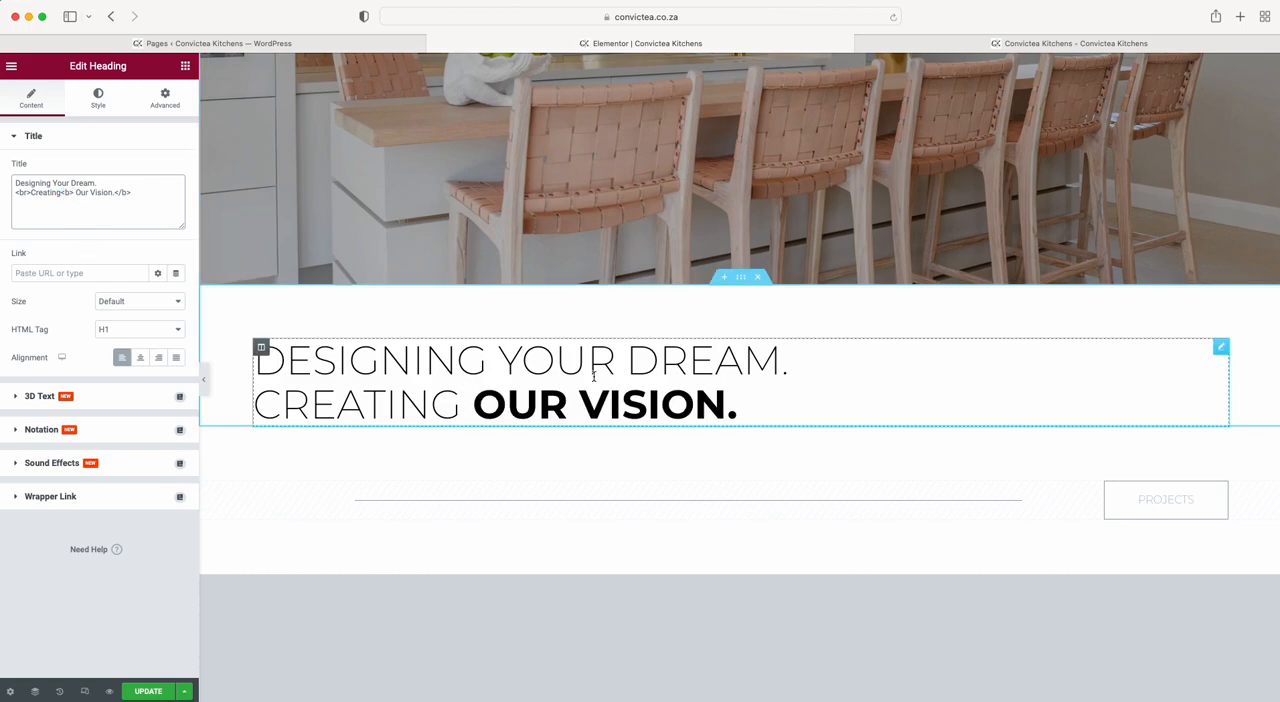
Delete the blank grey section above "Who is Convictea Kitchens" and the section with the divider line and Projects button.
{"action": "scroll", "coordinate": [394, 391], "scroll_direction": "down", "scroll_amount": 3}
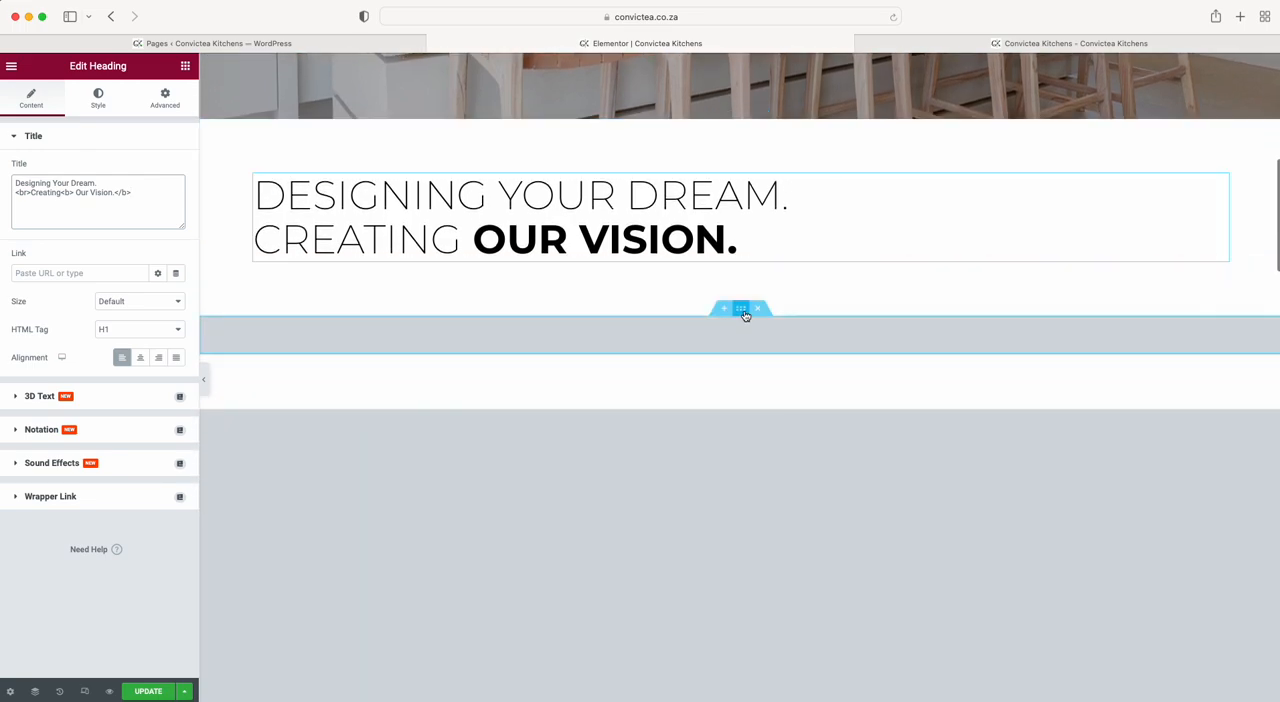
{"action": "scroll", "coordinate": [697, 473], "scroll_direction": "down", "scroll_amount": 3}
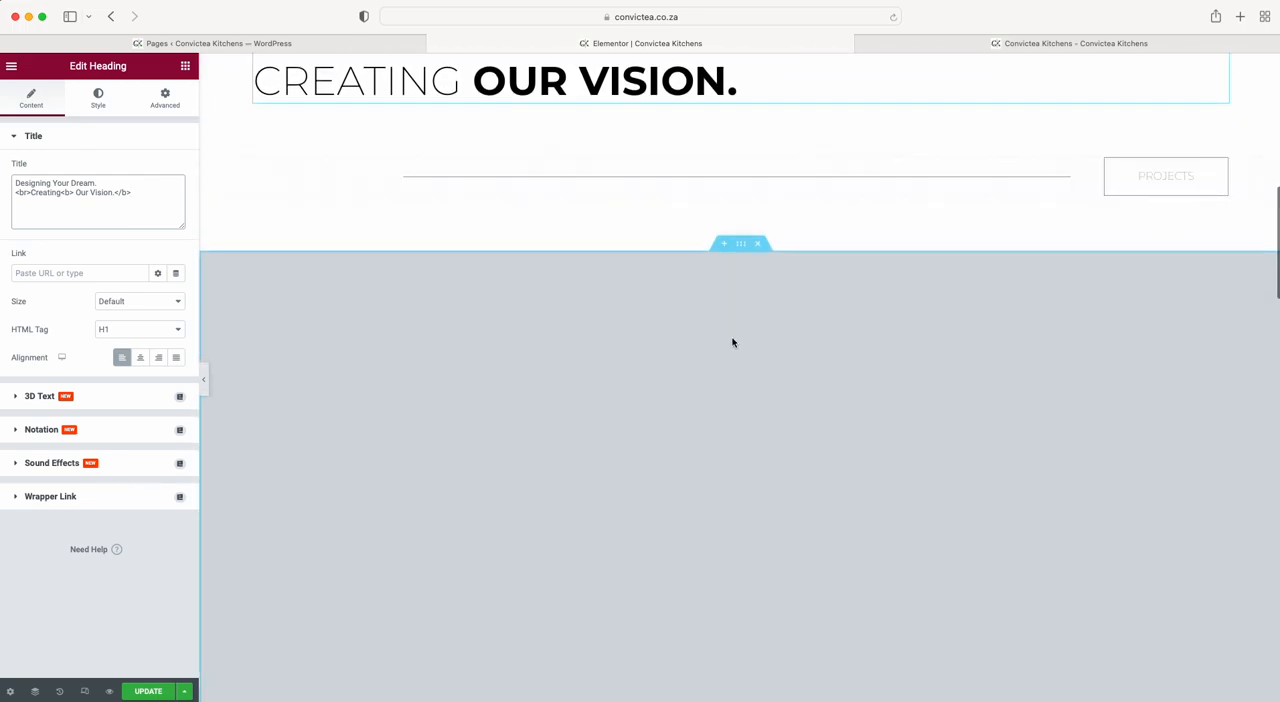
{"action": "left_click", "coordinate": [742, 247]}
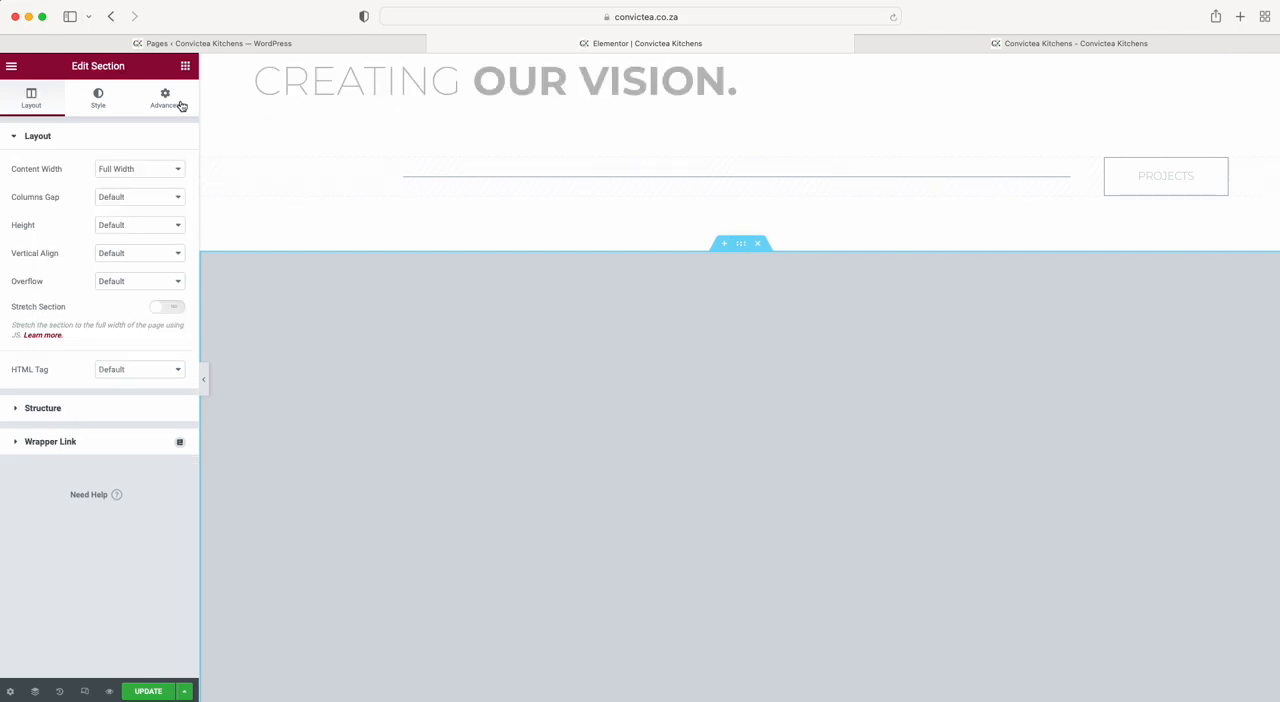
{"action": "scroll", "coordinate": [534, 403], "scroll_direction": "up", "scroll_amount": 4}
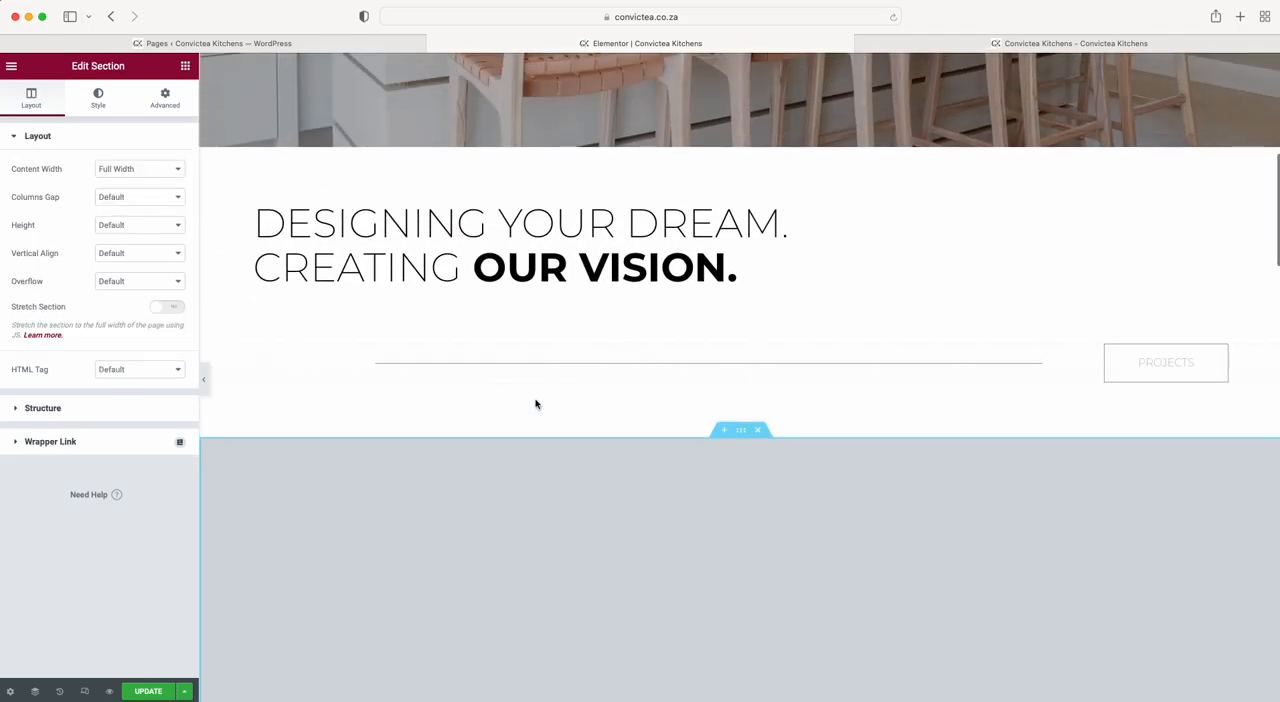
{"action": "left_click", "coordinate": [757, 430]}
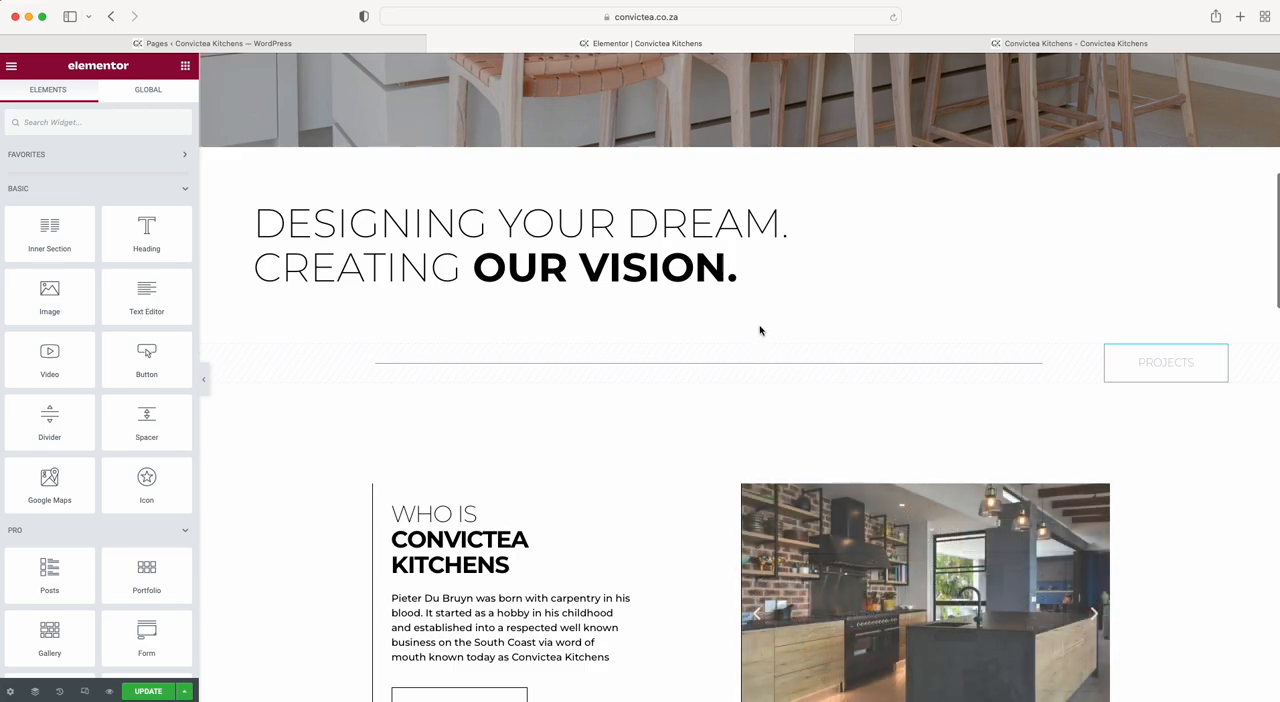
{"action": "left_click", "coordinate": [757, 336]}
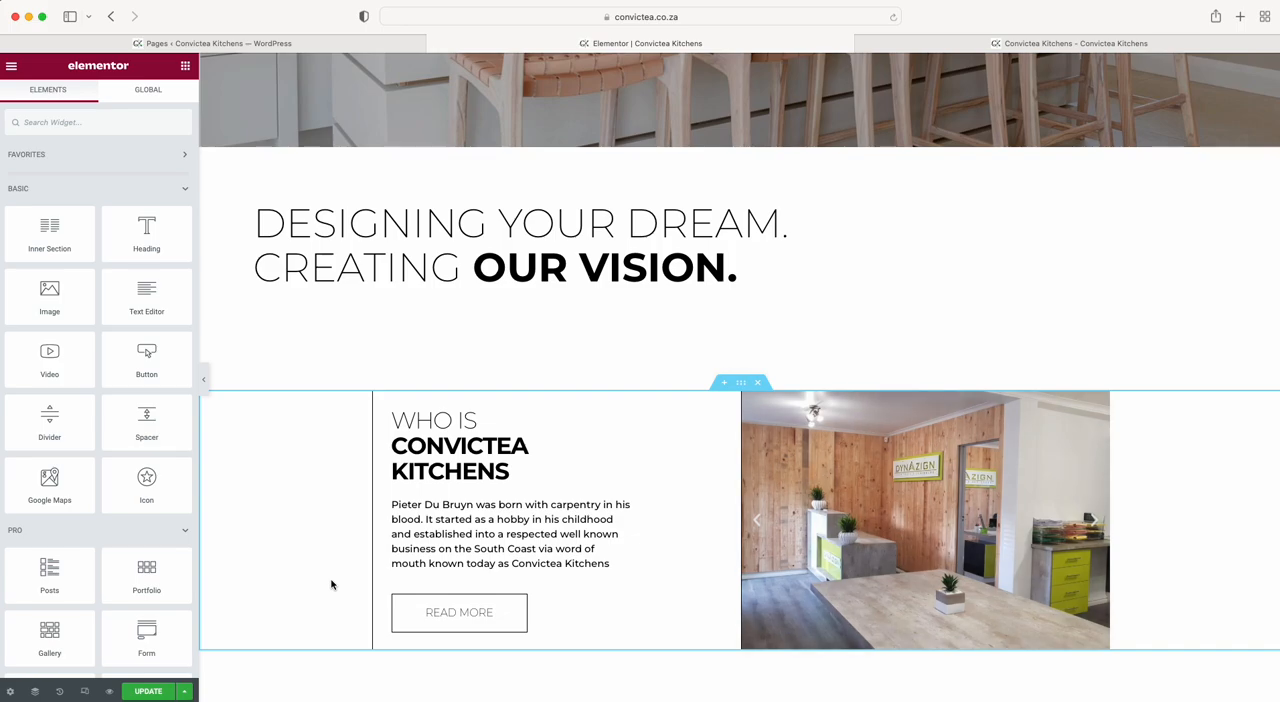
Open the Slides widget beside the "Who is Convictea Kitchens" text and expand the background settings of Item #1.
{"action": "scroll", "coordinate": [333, 585], "scroll_direction": "up", "scroll_amount": 1}
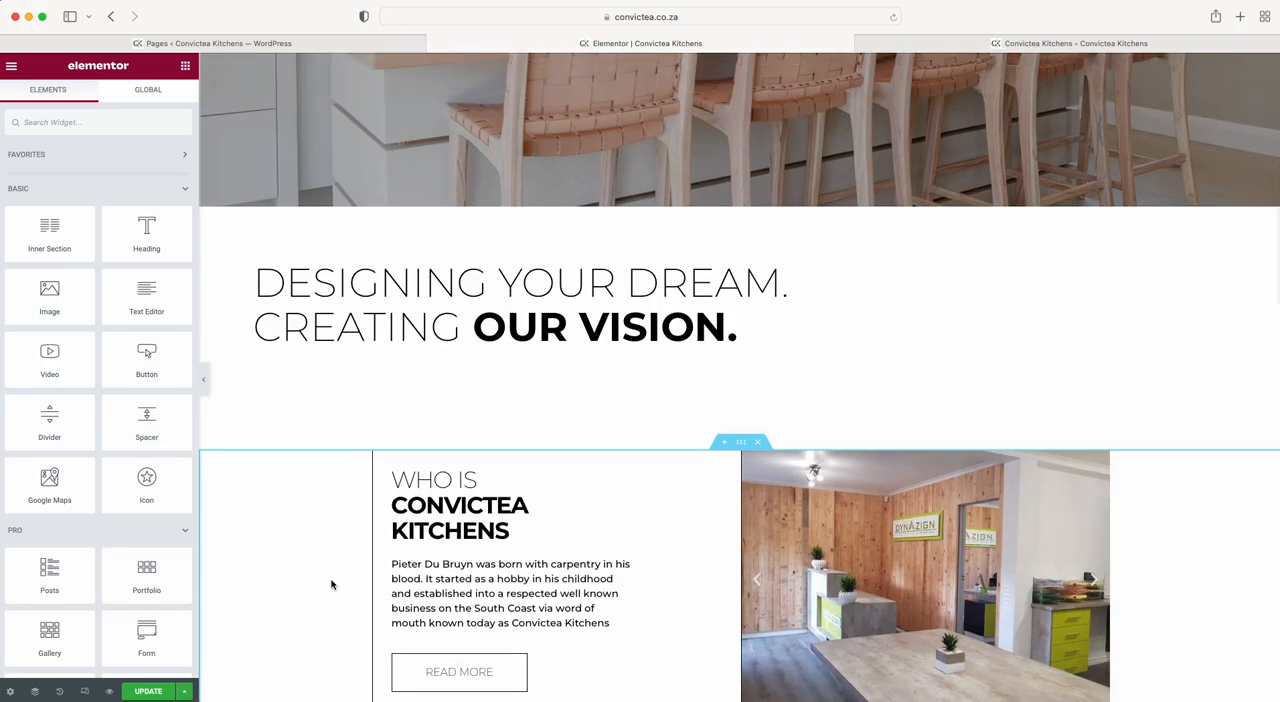
{"action": "scroll", "coordinate": [333, 585], "scroll_direction": "down", "scroll_amount": 1}
{"action": "scroll", "coordinate": [366, 507], "scroll_direction": "down", "scroll_amount": 1}
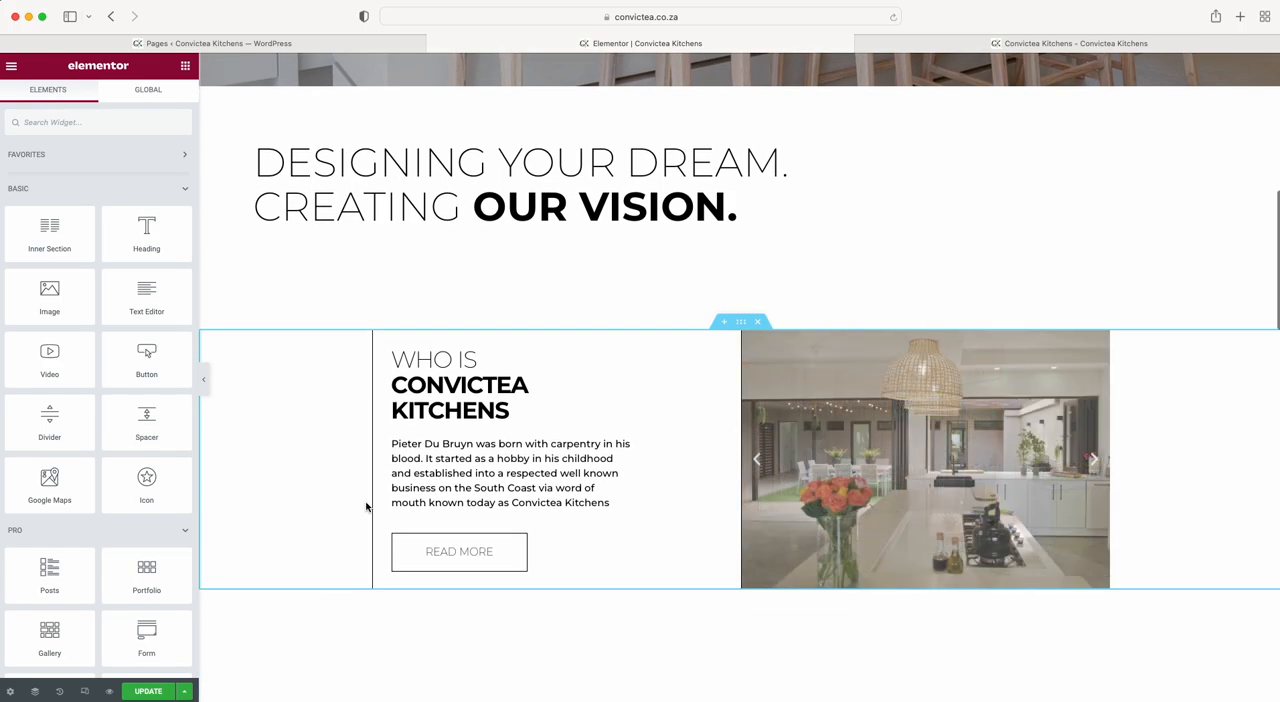
{"action": "left_click", "coordinate": [829, 418]}
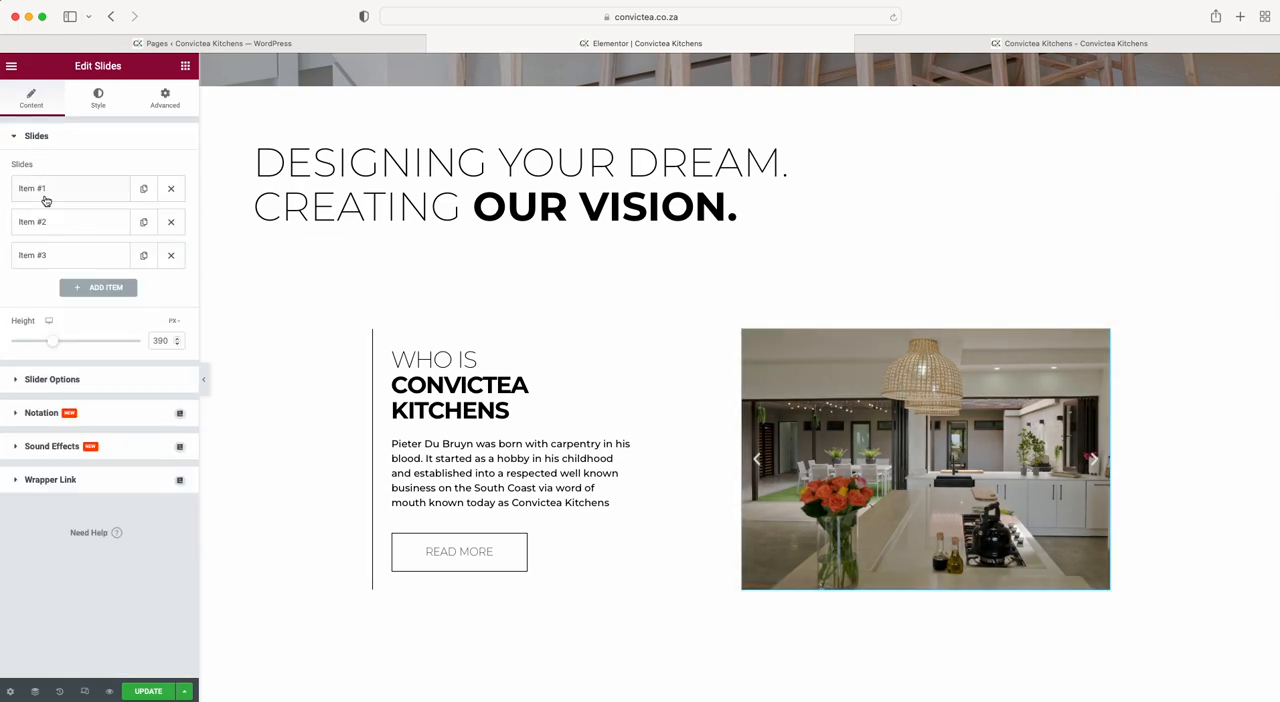
{"action": "left_click", "coordinate": [57, 197]}
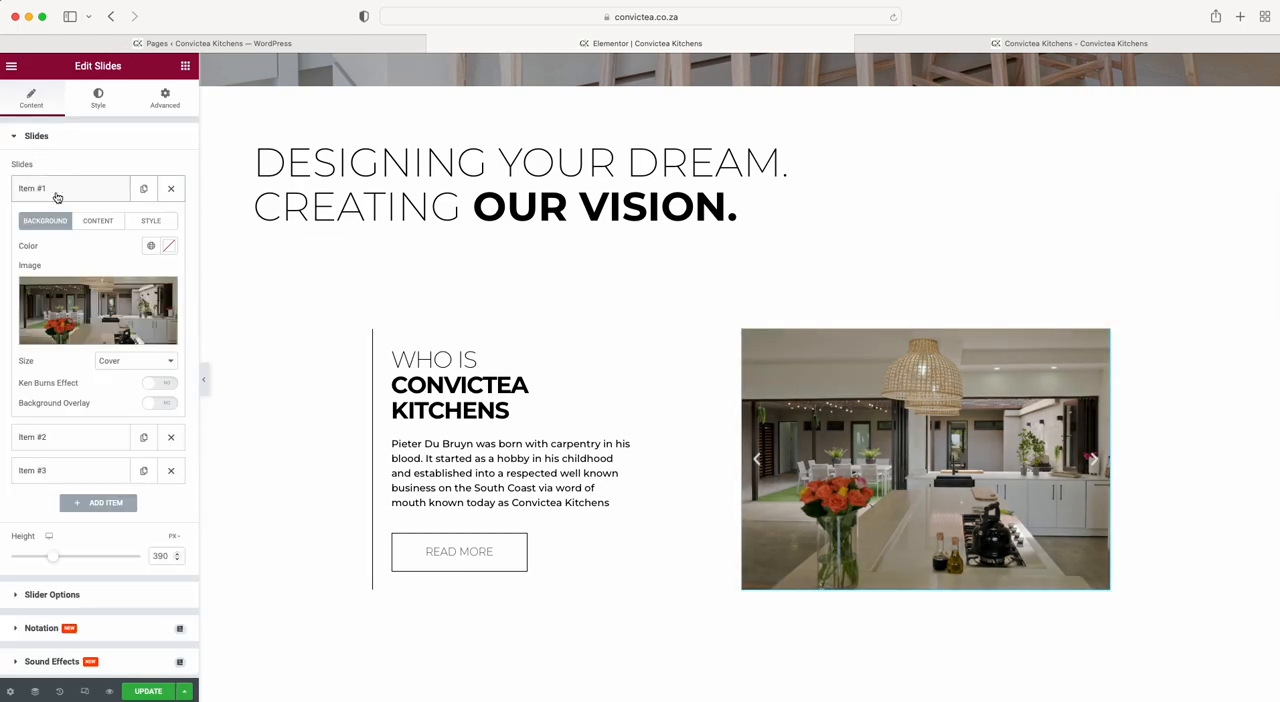
Give the first slide the title "testing" and the description "hi there".
{"action": "left_click", "coordinate": [100, 224]}
{"action": "left_click", "coordinate": [51, 259]}
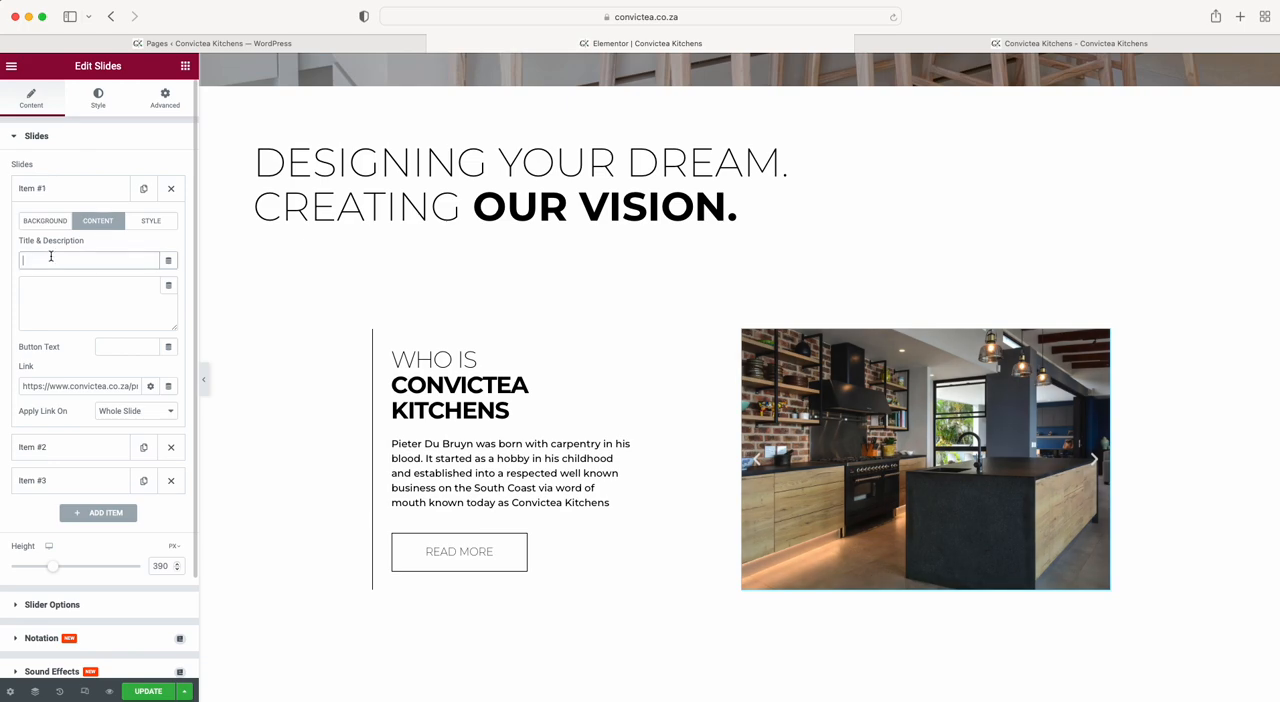
{"action": "type", "text": "testing"}
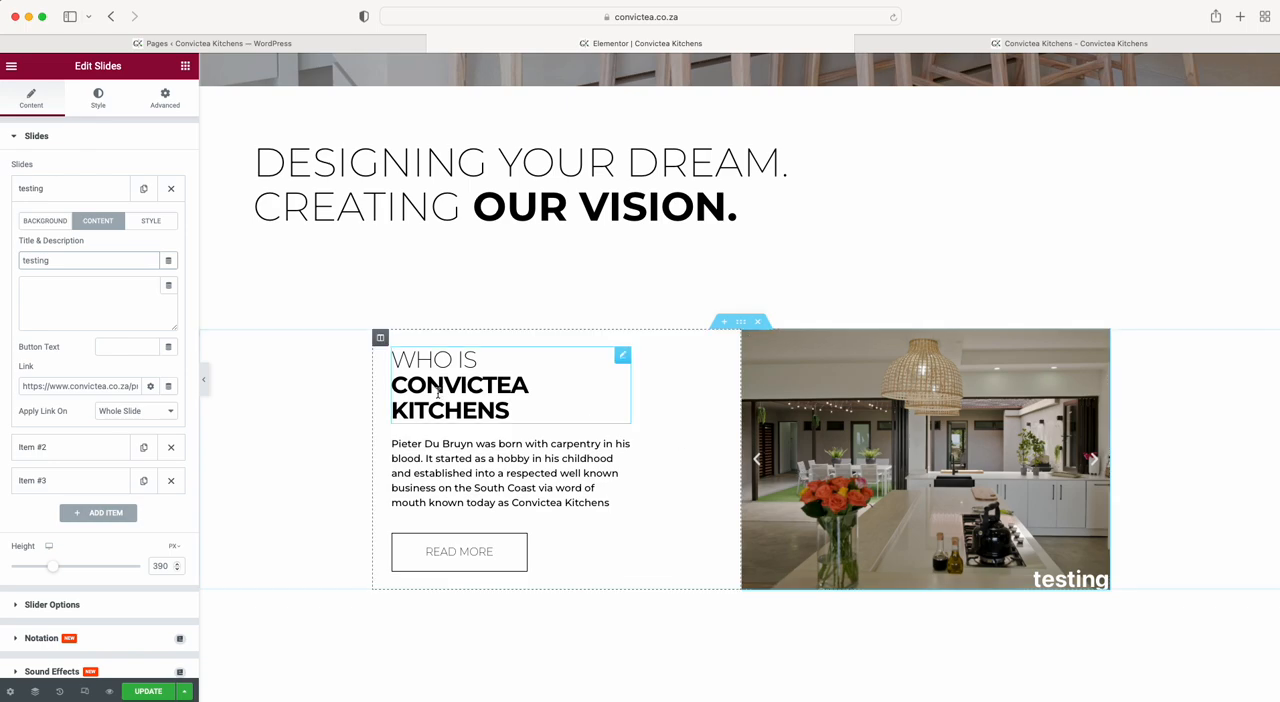
{"action": "left_click", "coordinate": [150, 322]}
{"action": "type", "text": "h"}
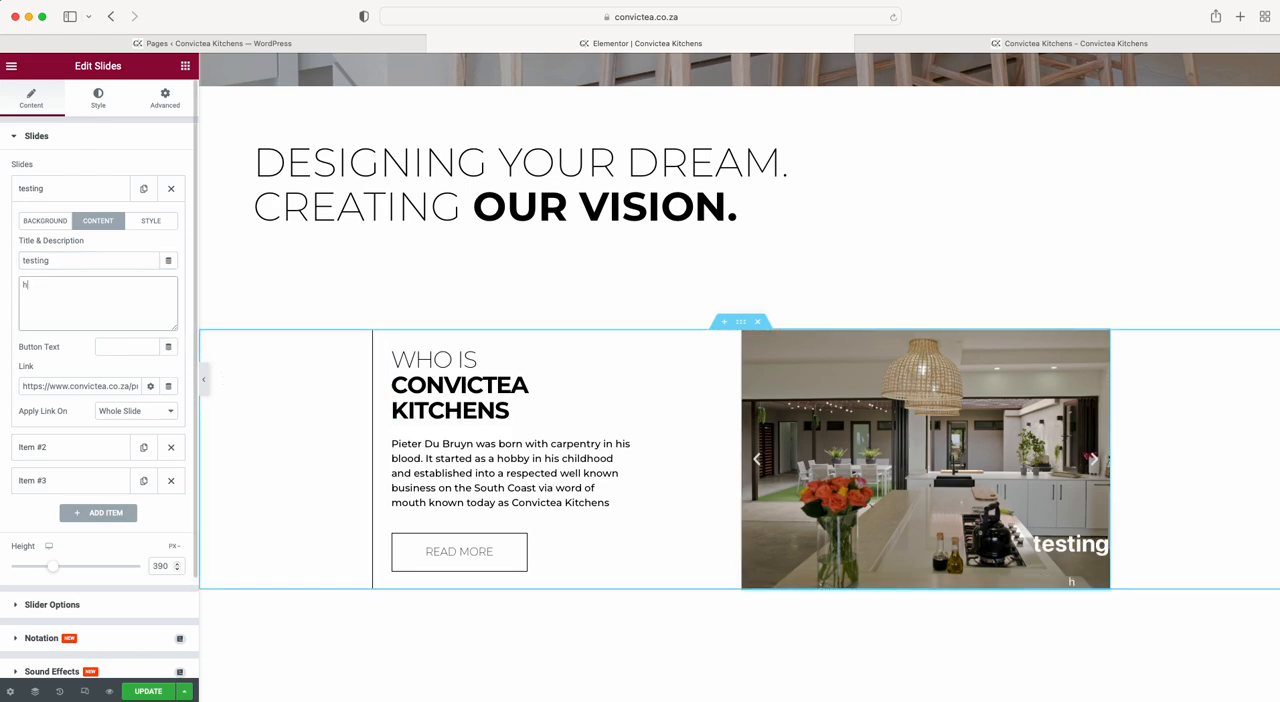
{"action": "type", "text": "i there"}
Clear the description and the title of the first slide.
{"action": "key", "text": "super+a"}
{"action": "key", "text": "BackSpace"}
{"action": "left_click_drag", "start_coordinate": [61, 261], "coordinate": [10, 264]}
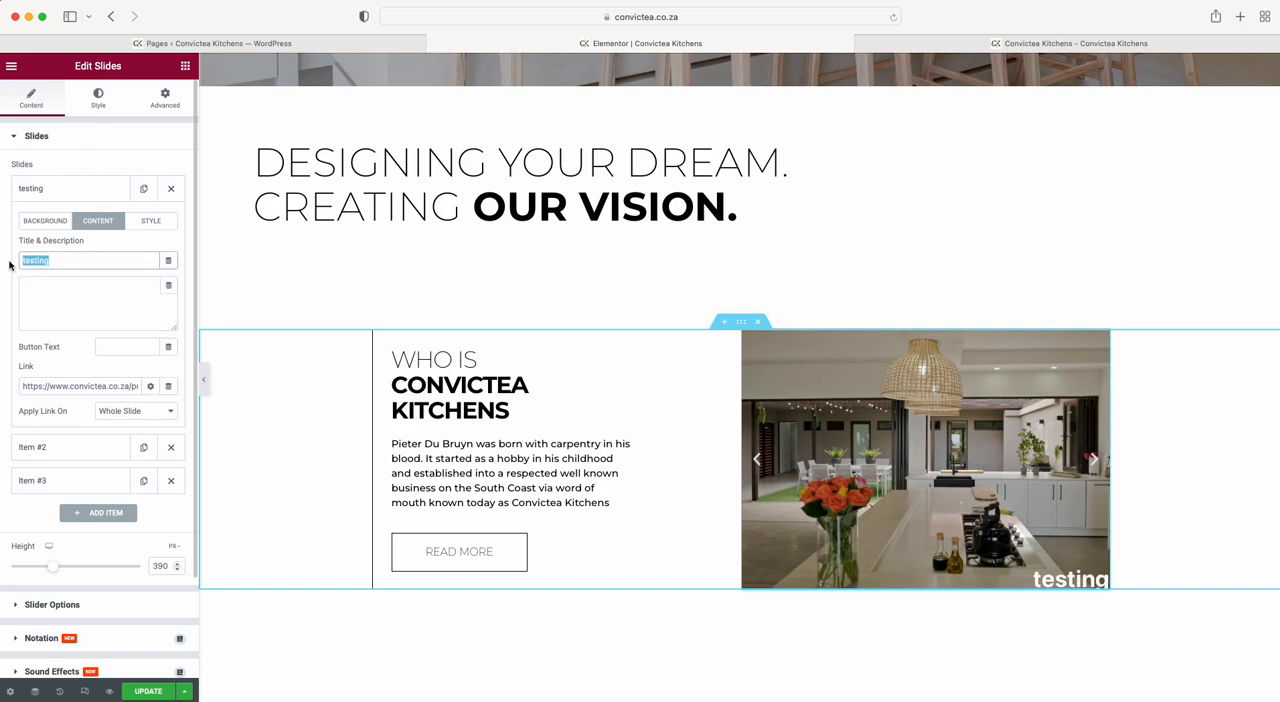
{"action": "key", "text": "BackSpace"}
Enable custom styling for Item #1 and enter "Tello" as its title.
{"action": "left_click", "coordinate": [168, 219]}
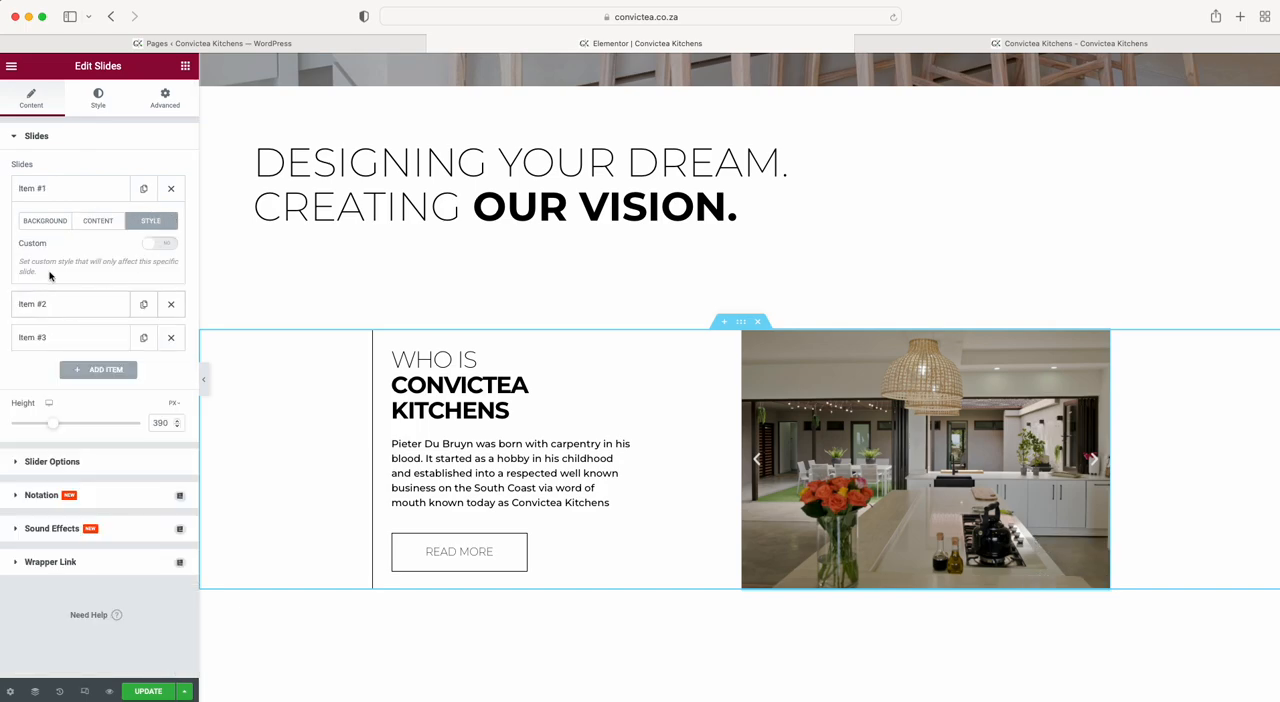
{"action": "left_click", "coordinate": [165, 245]}
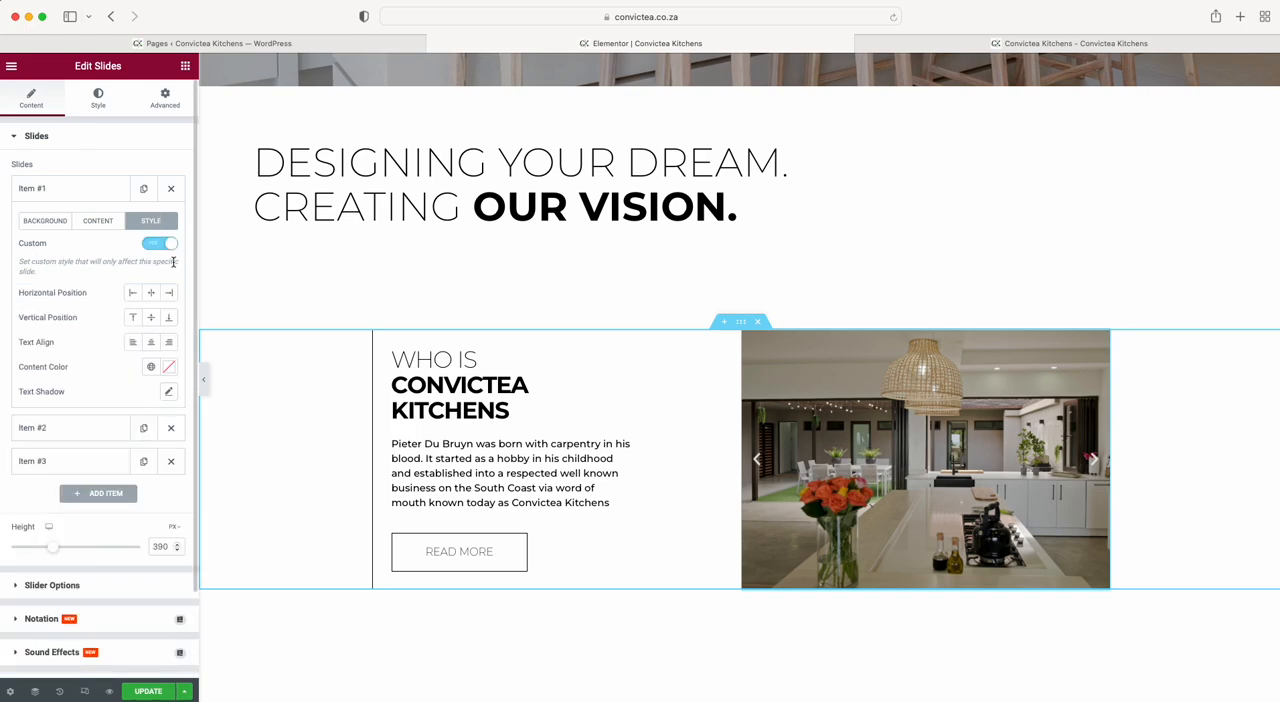
{"action": "left_click", "coordinate": [76, 221]}
{"action": "left_click", "coordinate": [82, 259]}
{"action": "type", "text": "Tello"}
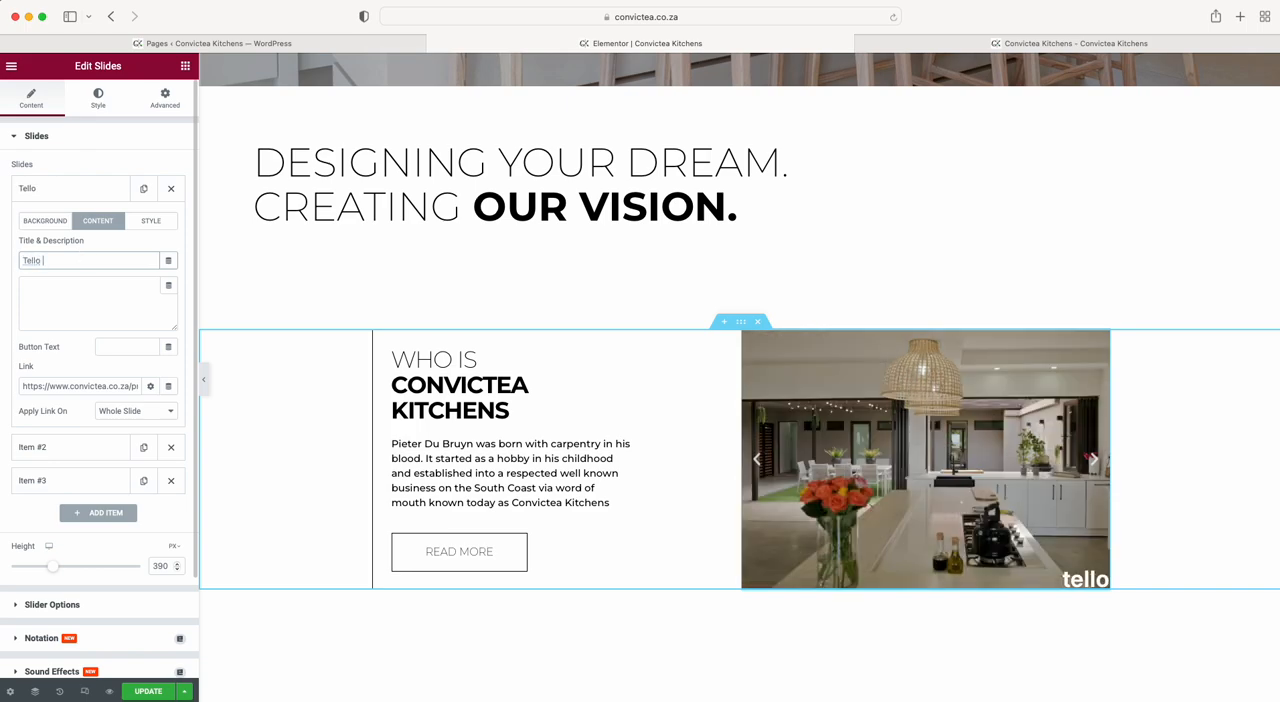
Set the first slide's horizontal position to Center and its vertical position to Middle.
{"action": "left_click", "coordinate": [155, 221]}
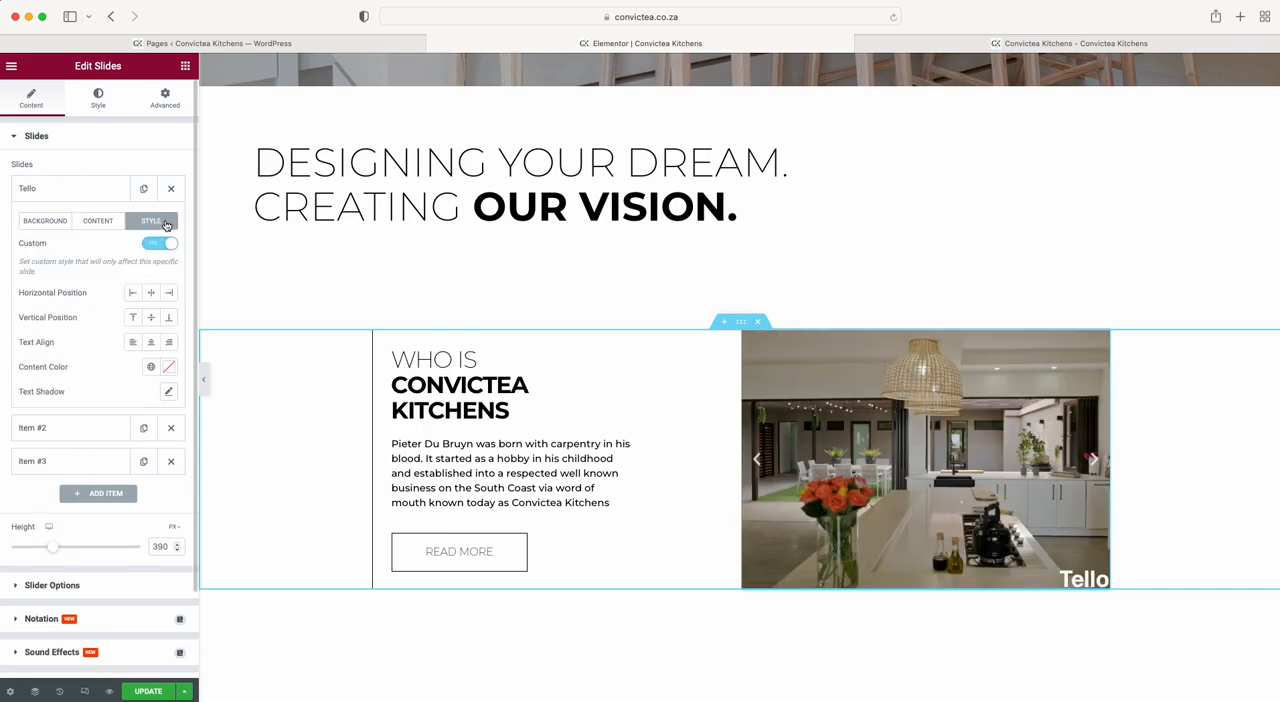
{"action": "left_click", "coordinate": [151, 293]}
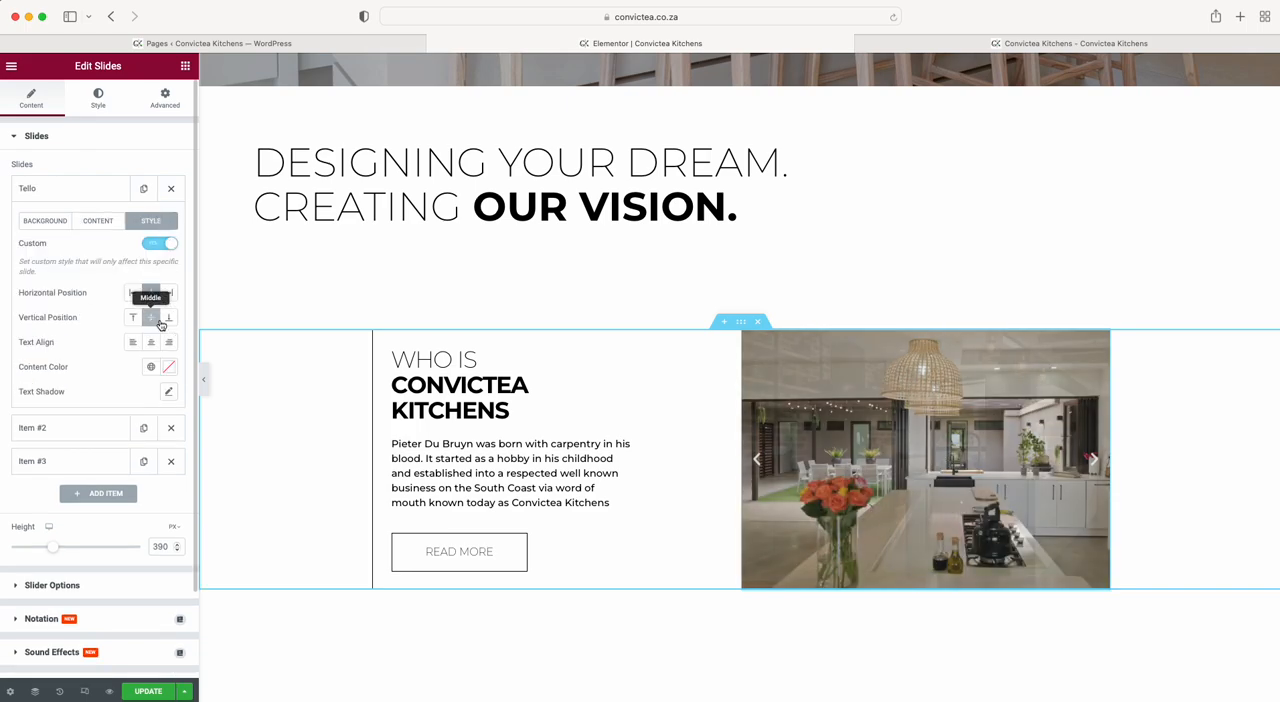
{"action": "left_click", "coordinate": [158, 321]}
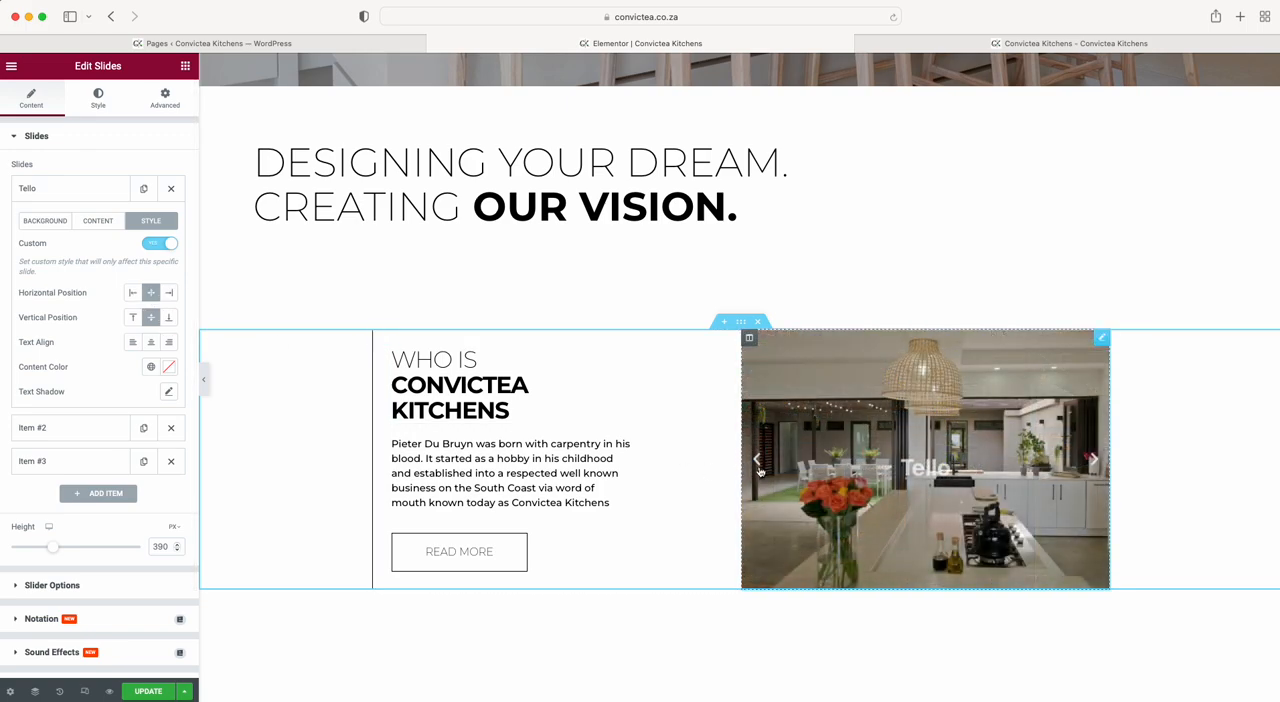
Turn off the custom styling of the first slide, clear its title and collapse its settings.
{"action": "left_click", "coordinate": [151, 244]}
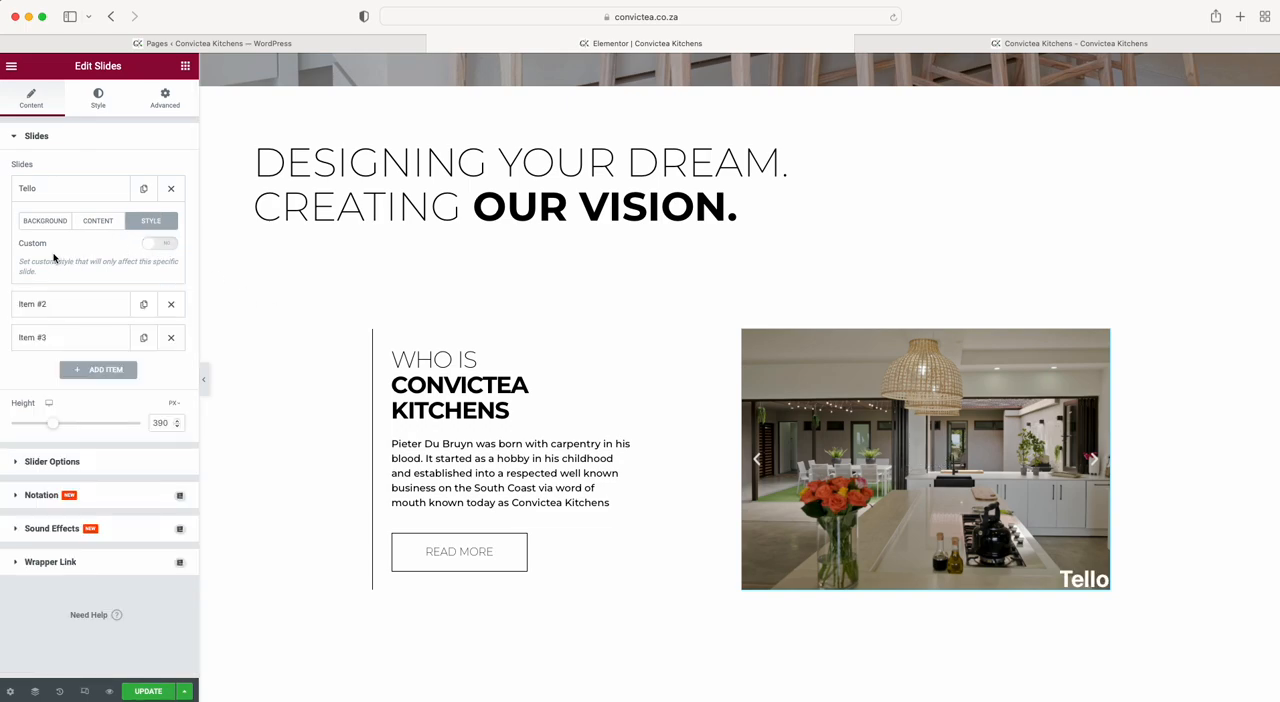
{"action": "left_click", "coordinate": [161, 247]}
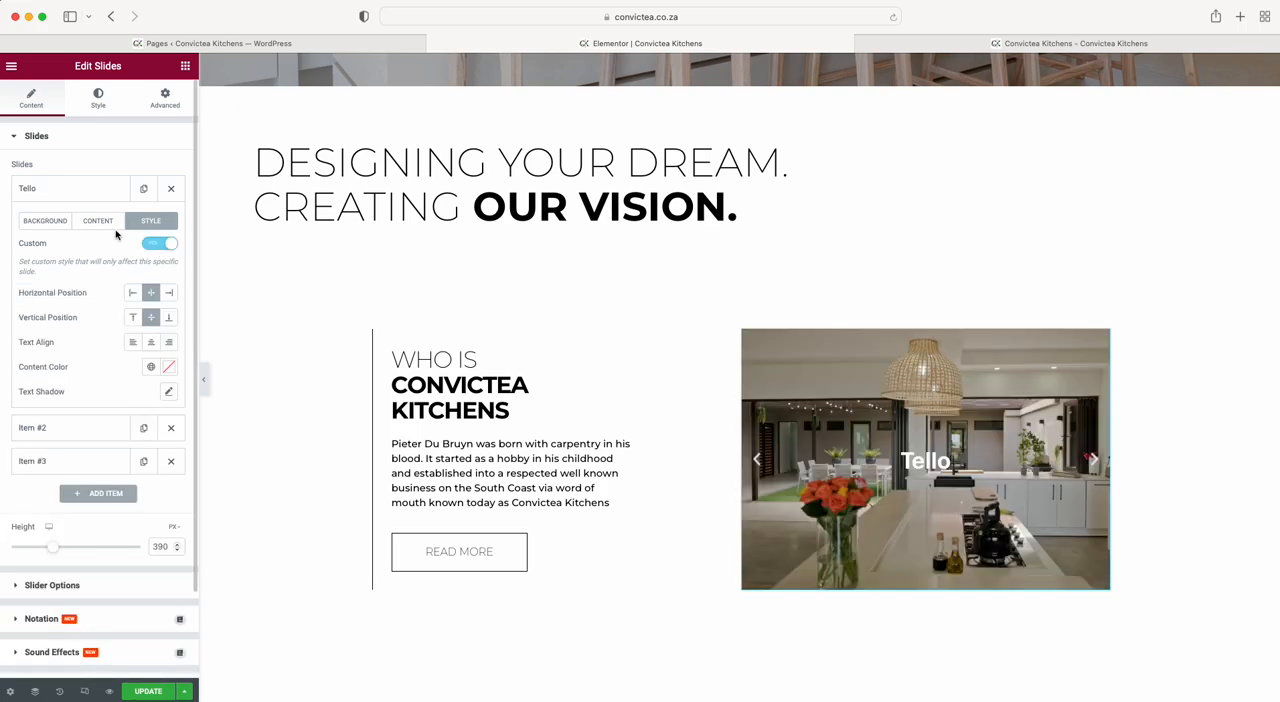
{"action": "left_click", "coordinate": [151, 242]}
{"action": "left_click", "coordinate": [85, 222]}
{"action": "left_click", "coordinate": [74, 261]}
{"action": "key", "text": "BackSpace"}
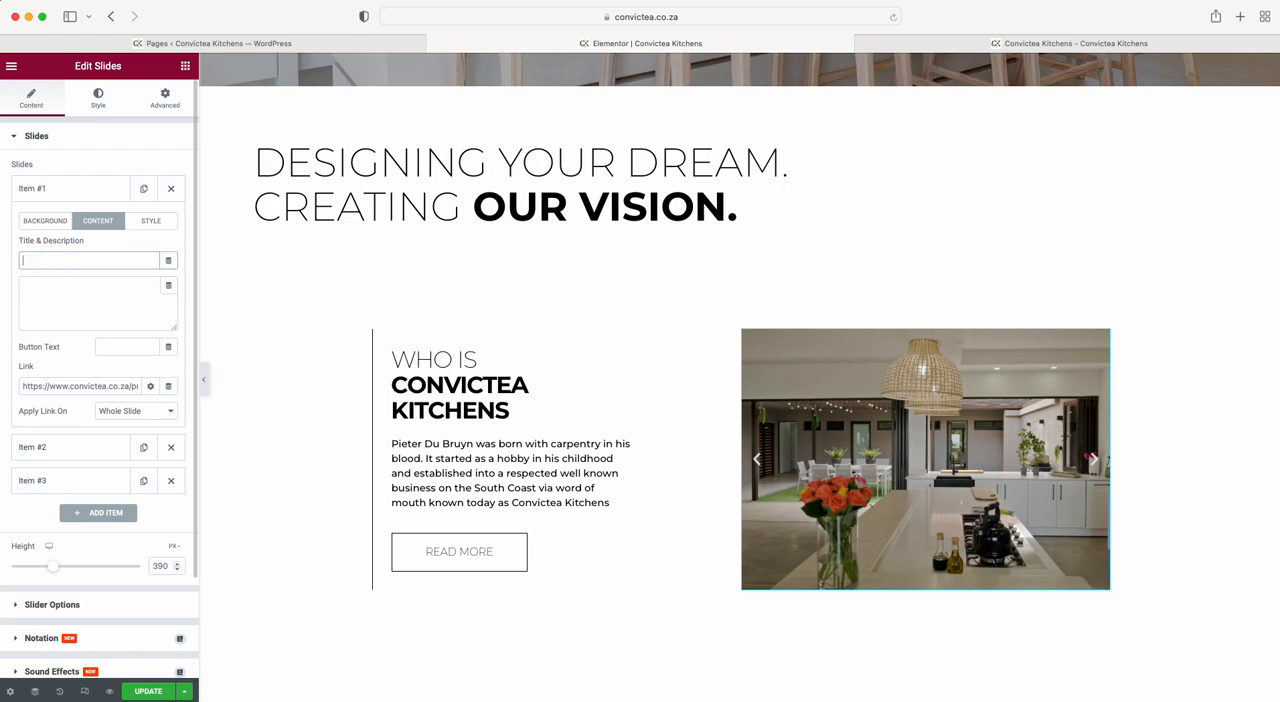
{"action": "left_click", "coordinate": [66, 192]}
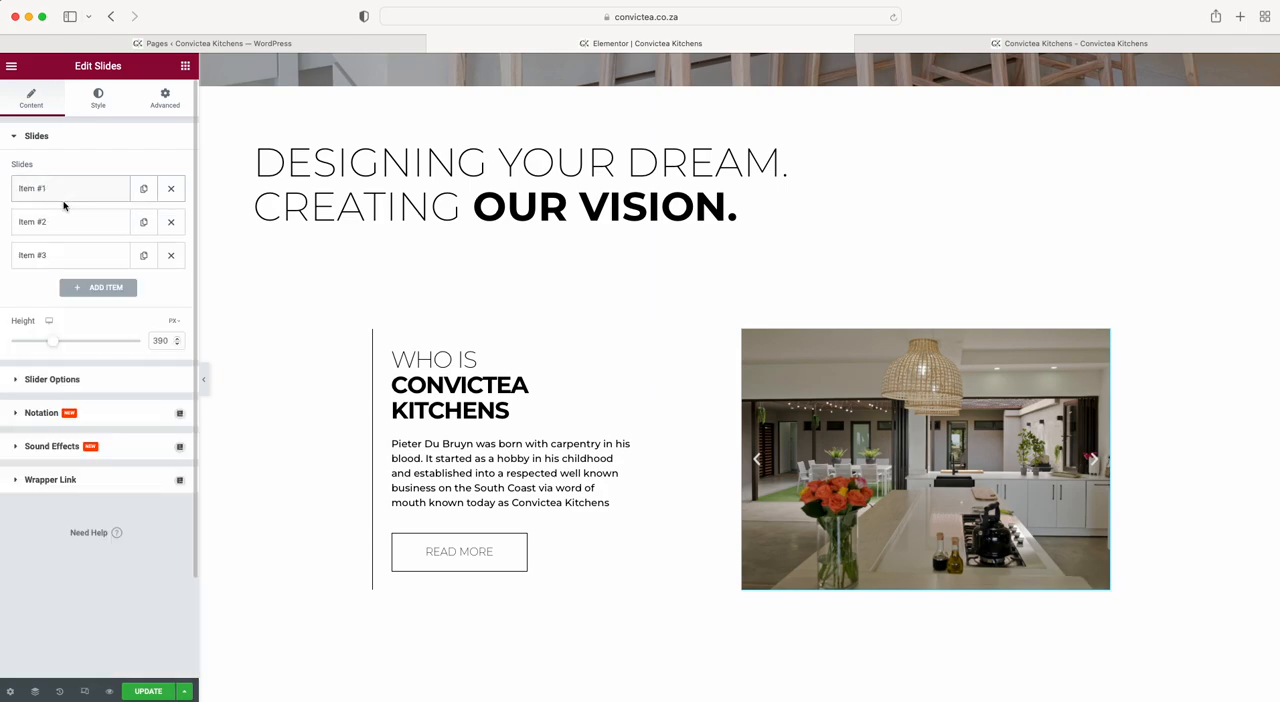
Look through the media library and file upload options for the background image of Item #2.
{"action": "left_click", "coordinate": [50, 221]}
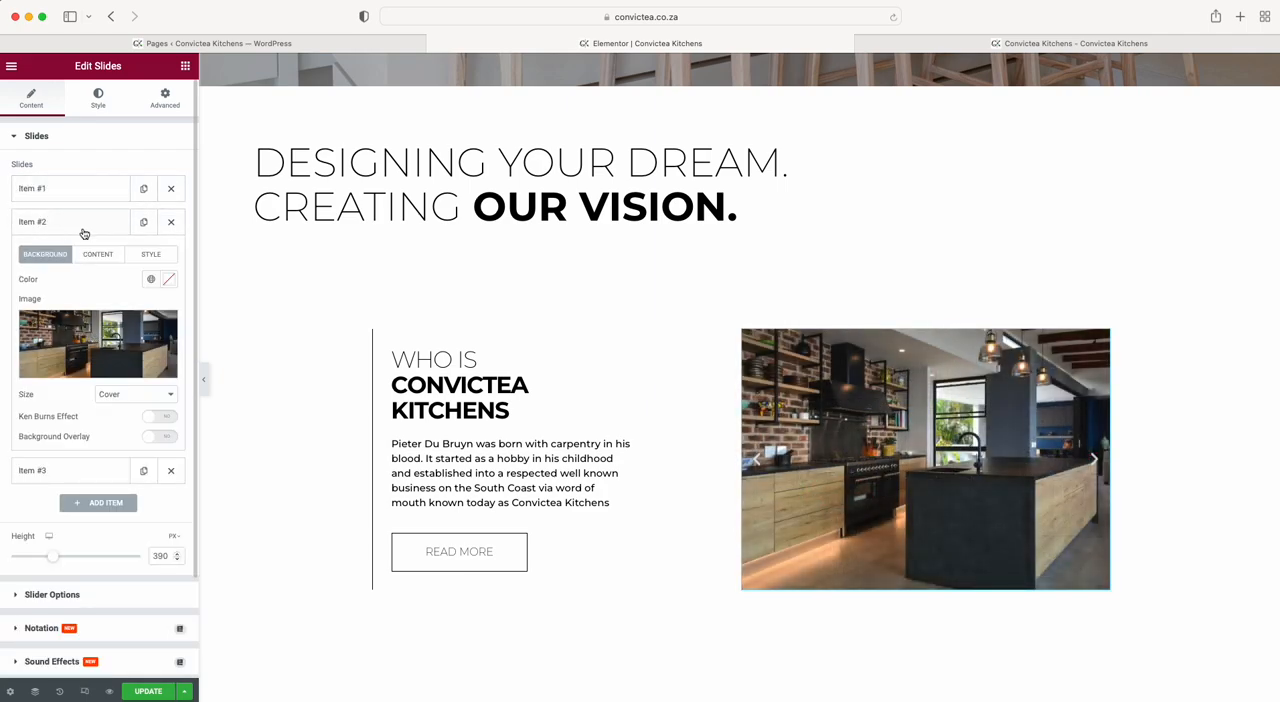
{"action": "left_click", "coordinate": [99, 343]}
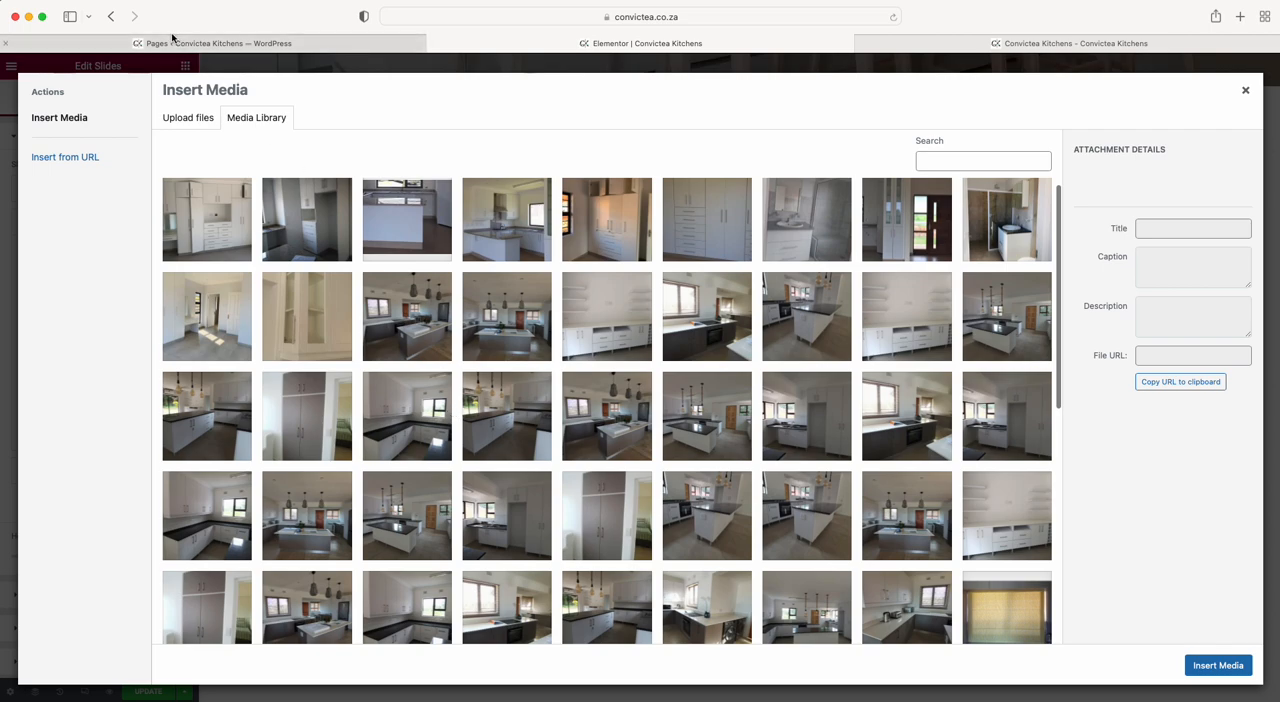
{"action": "left_click", "coordinate": [190, 119]}
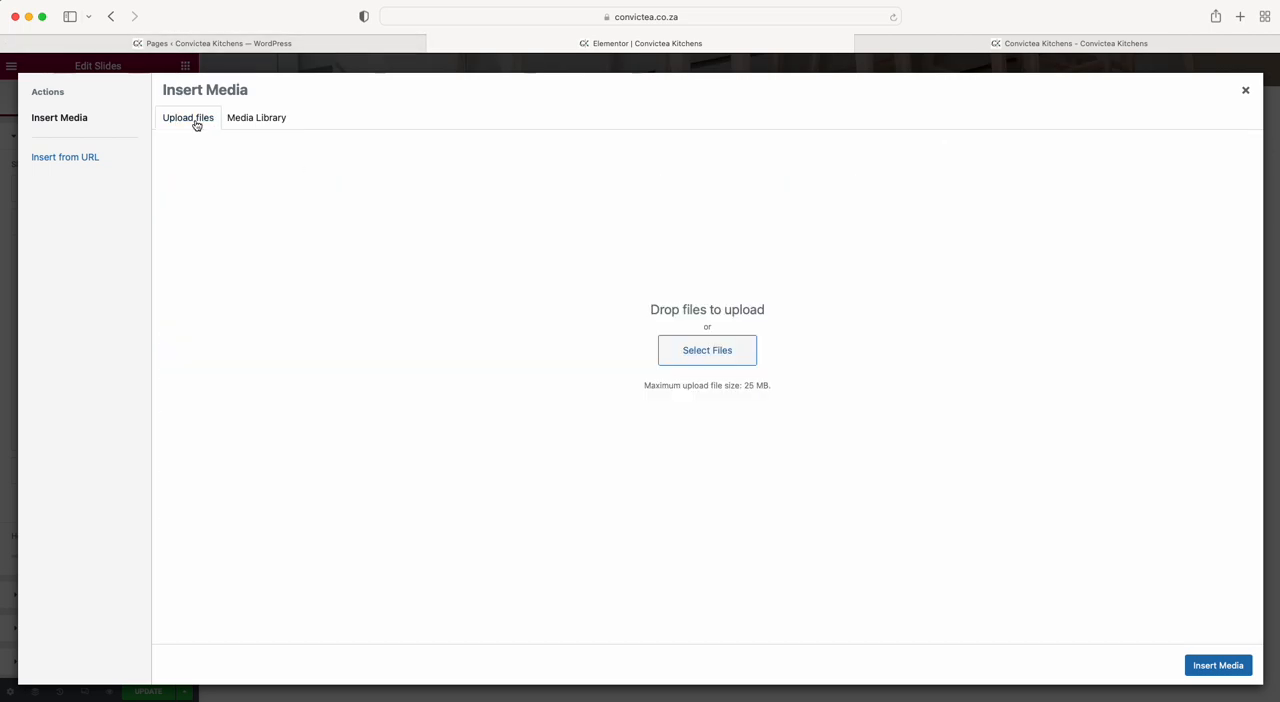
{"action": "left_click", "coordinate": [707, 357]}
{"action": "left_click", "coordinate": [822, 482]}
{"action": "left_click", "coordinate": [1245, 90]}
{"action": "left_click", "coordinate": [65, 222]}
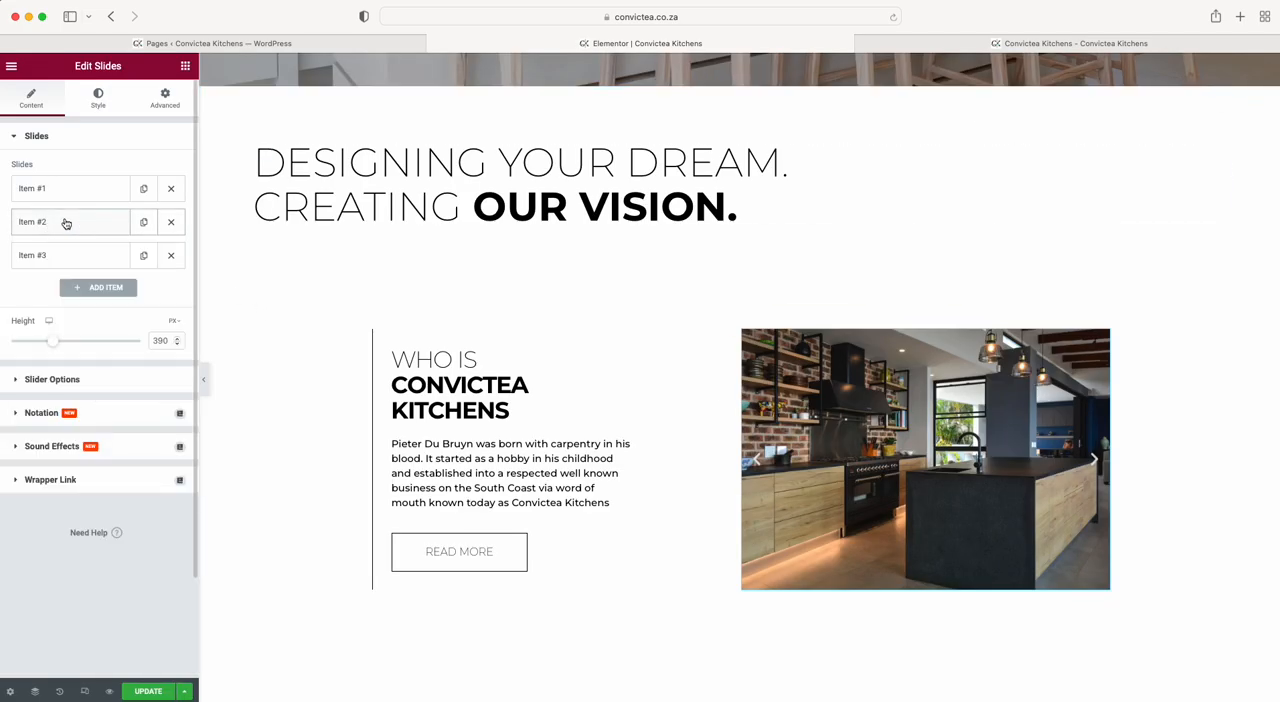
Reduce the height of the slides to 371 px, and set it back to 390 px.
{"action": "mouse_move", "coordinate": [55, 345]}
{"action": "left_mouse_down"}
{"action": "mouse_move", "coordinate": [35, 342]}
{"action": "mouse_move", "coordinate": [52, 343]}
{"action": "left_mouse_up"}
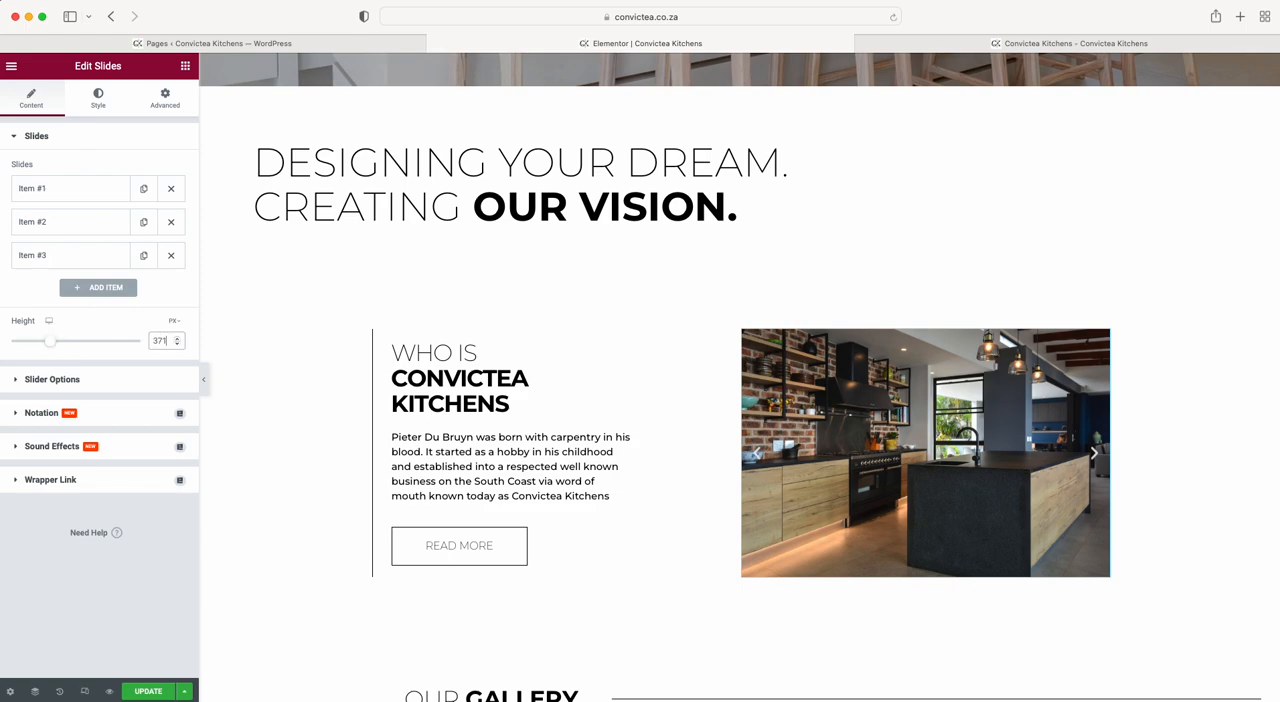
{"action": "key", "text": "BackSpace"}
{"action": "key", "text": "BackSpace"}
{"action": "type", "text": "90"}
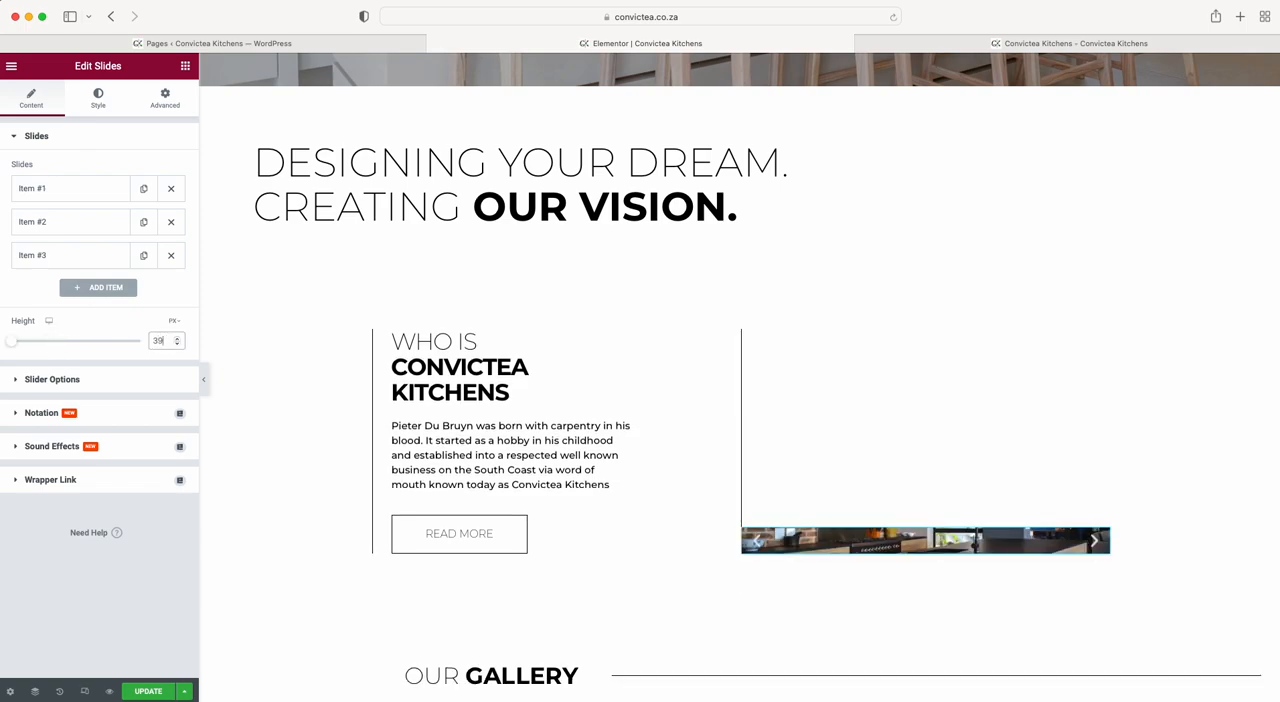
Remove the <br> tag from the title of the "Who is Convictea Kitchens" heading, and undo the removal.
{"action": "left_click", "coordinate": [434, 358]}
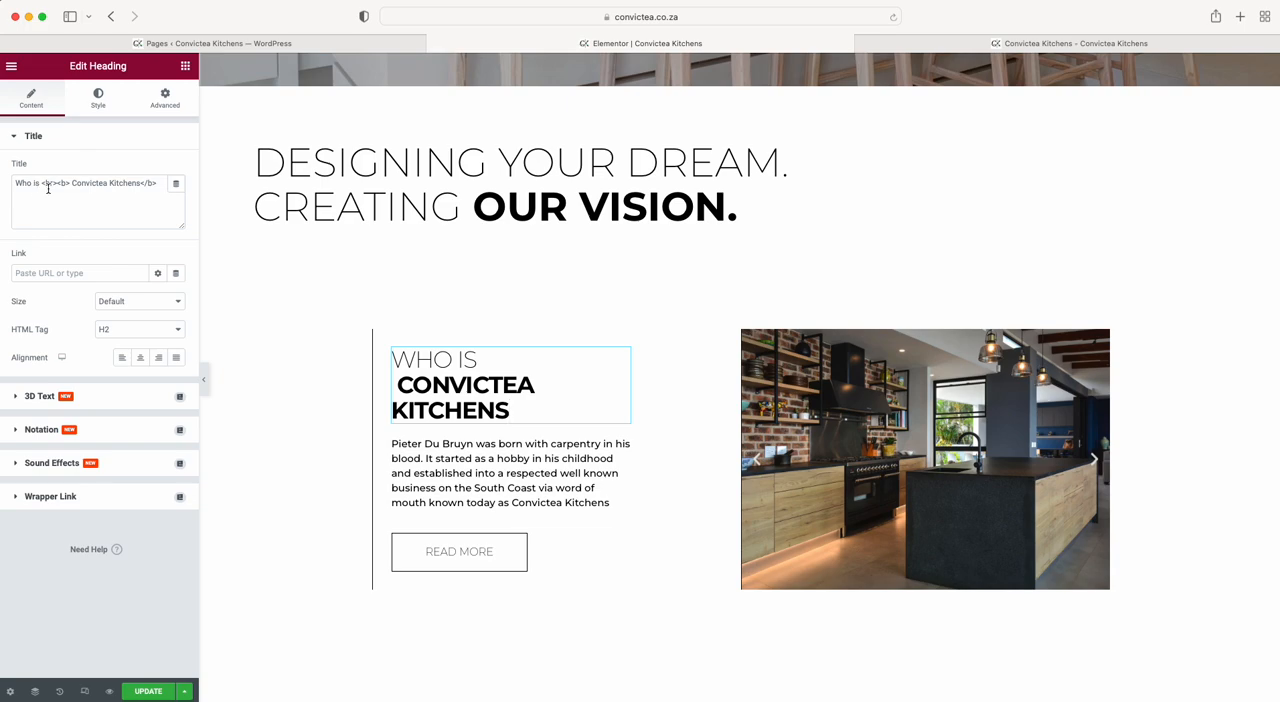
{"action": "left_click", "coordinate": [55, 183]}
{"action": "left_click_drag", "start_coordinate": [71, 183], "coordinate": [140, 180]}
{"action": "left_click_drag", "start_coordinate": [59, 183], "coordinate": [40, 183]}
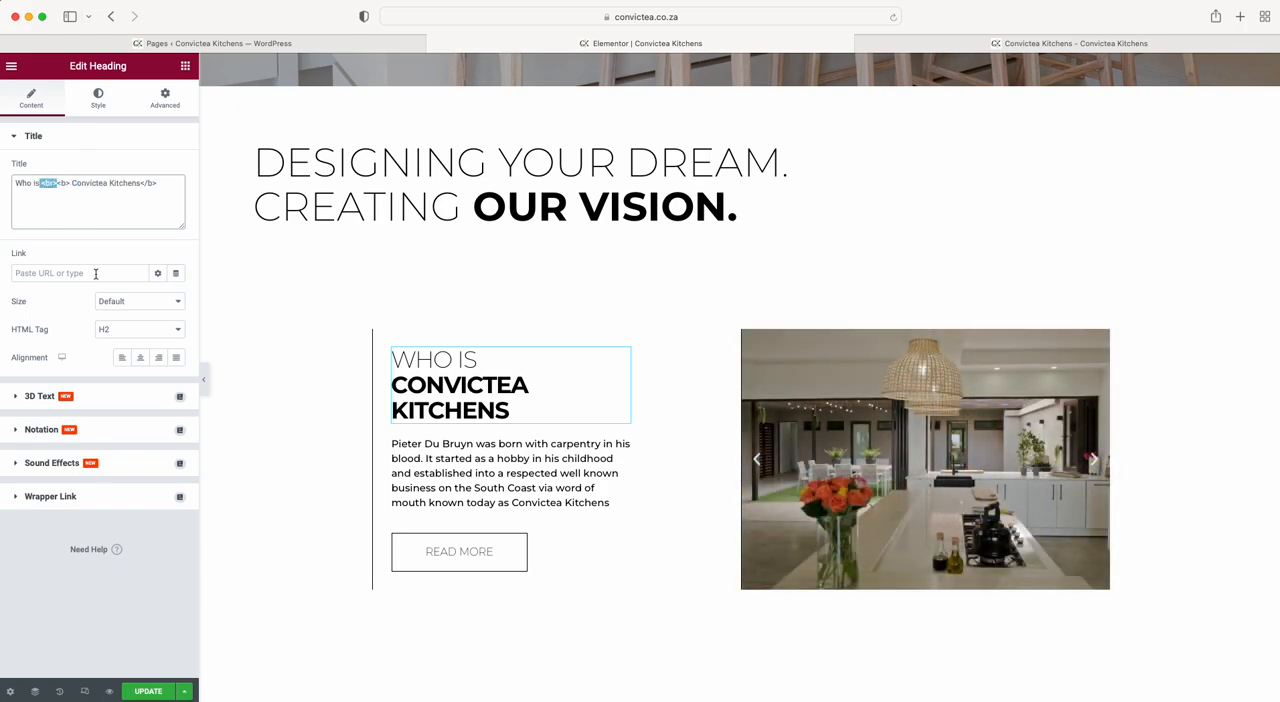
{"action": "key", "text": "BackSpace"}
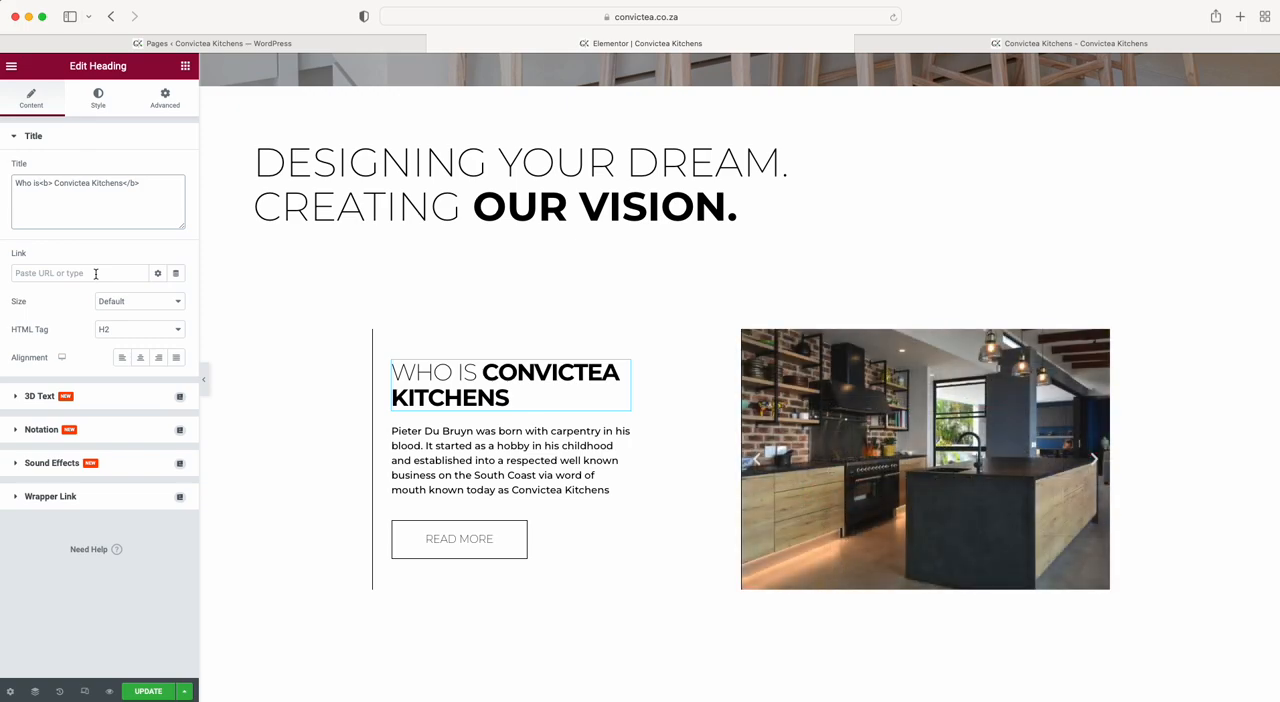
{"action": "key", "text": "super+z"}
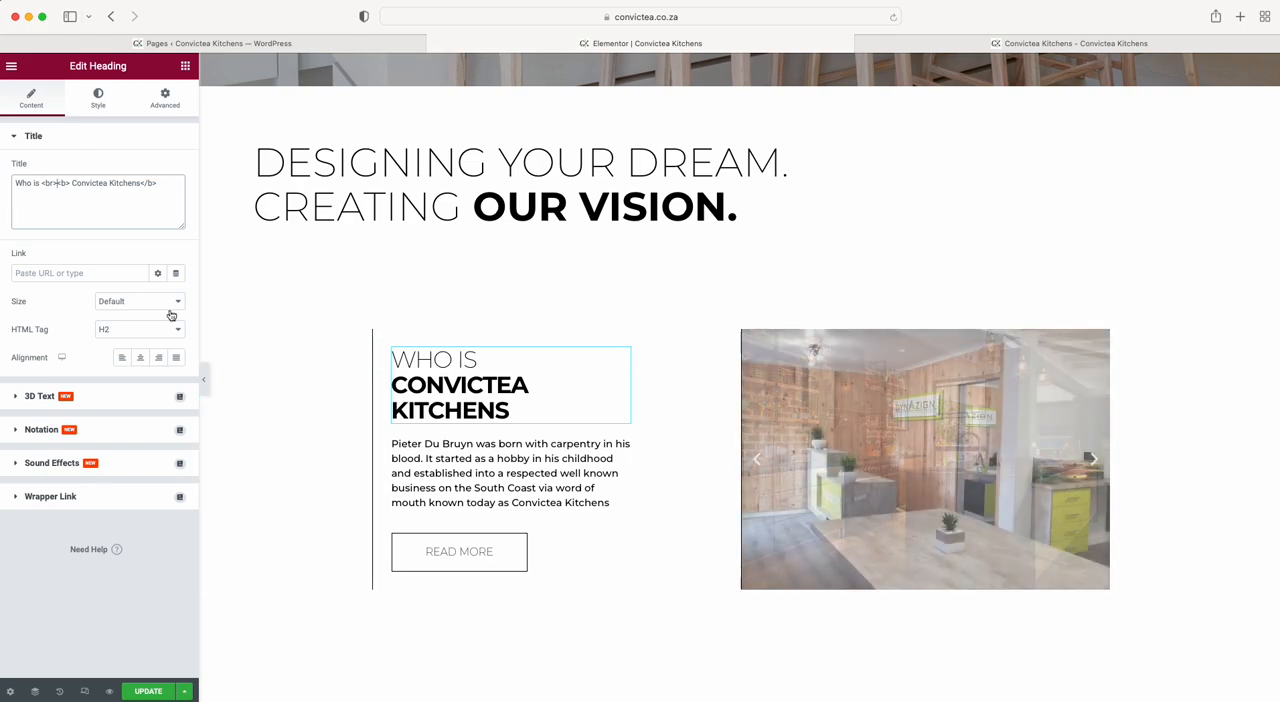
Open the paragraph below the "Who is Convictea Kitchens" heading and set its text color to black.
{"action": "left_click", "coordinate": [449, 467]}
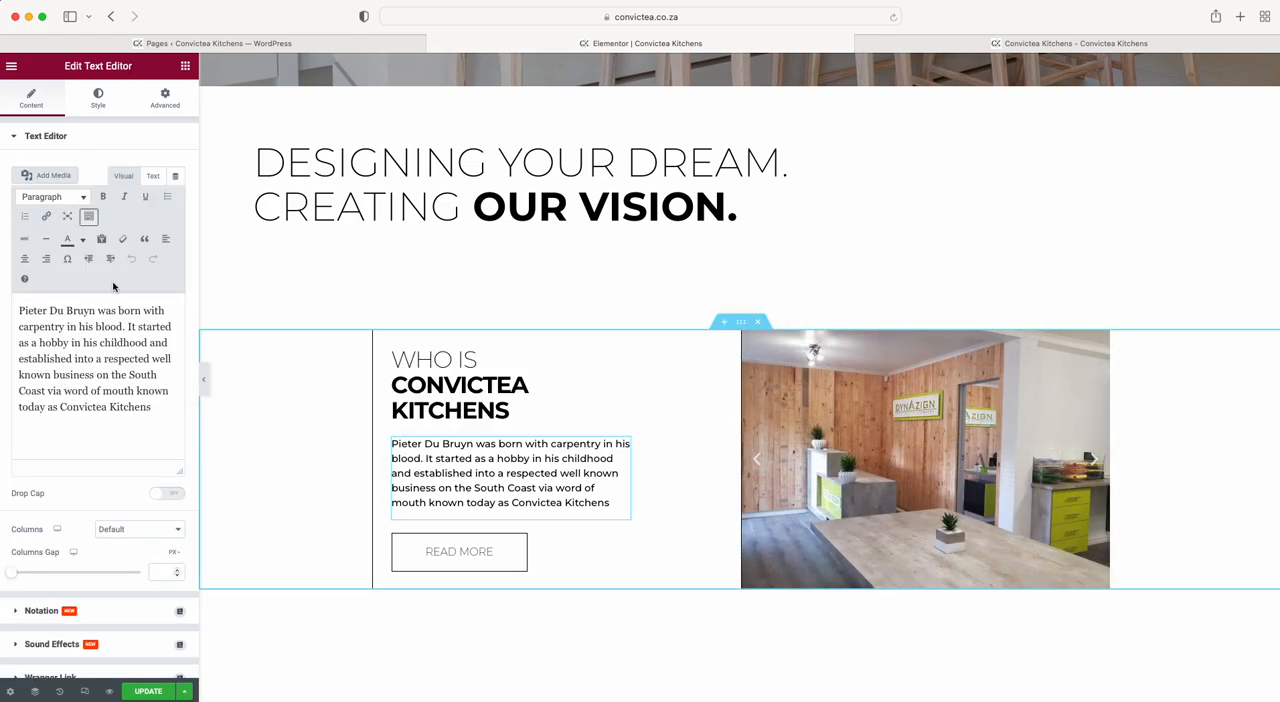
{"action": "left_click", "coordinate": [158, 407]}
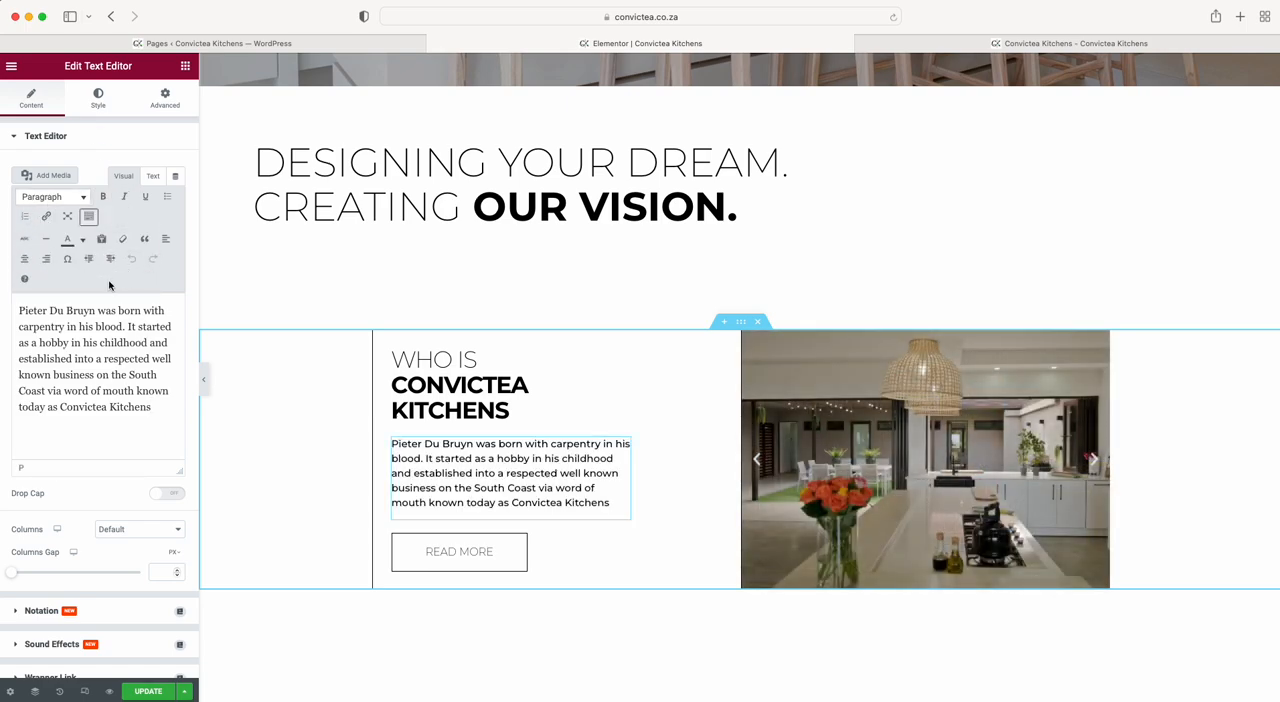
{"action": "left_click", "coordinate": [92, 98]}
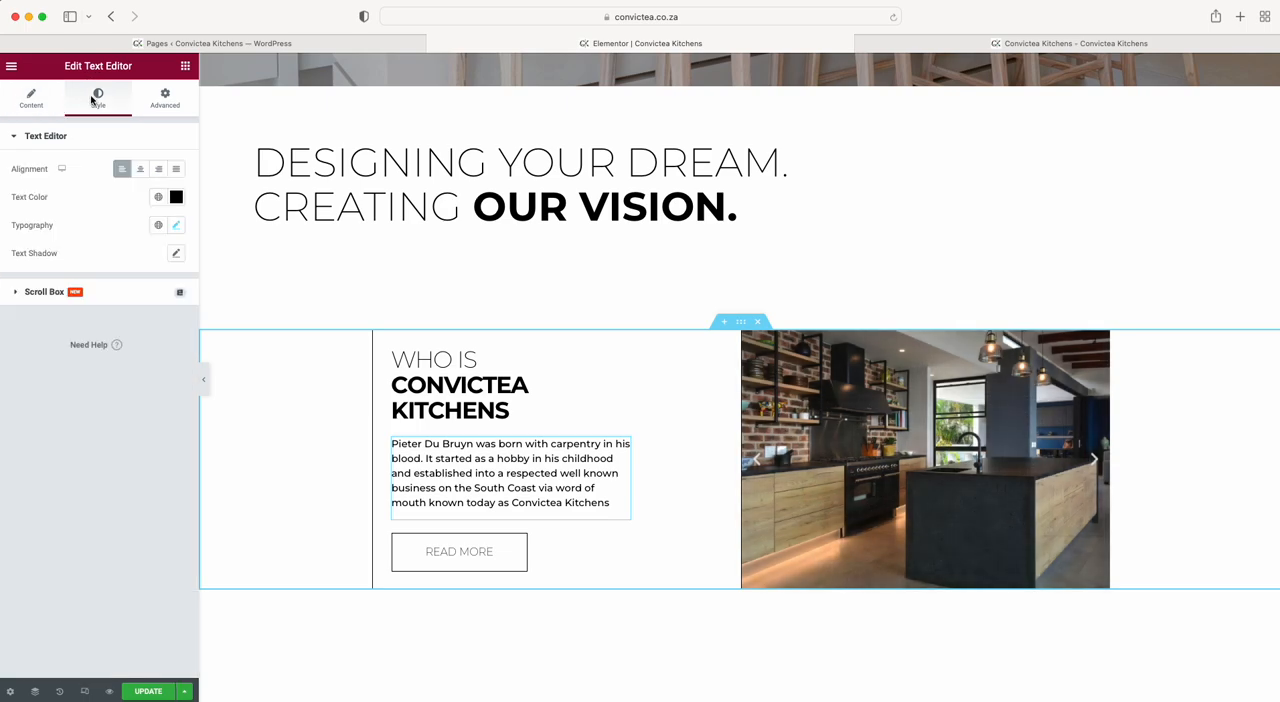
{"action": "left_click", "coordinate": [176, 197]}
{"action": "left_click_drag", "start_coordinate": [134, 263], "coordinate": [4, 364]}
{"action": "left_click", "coordinate": [74, 192]}
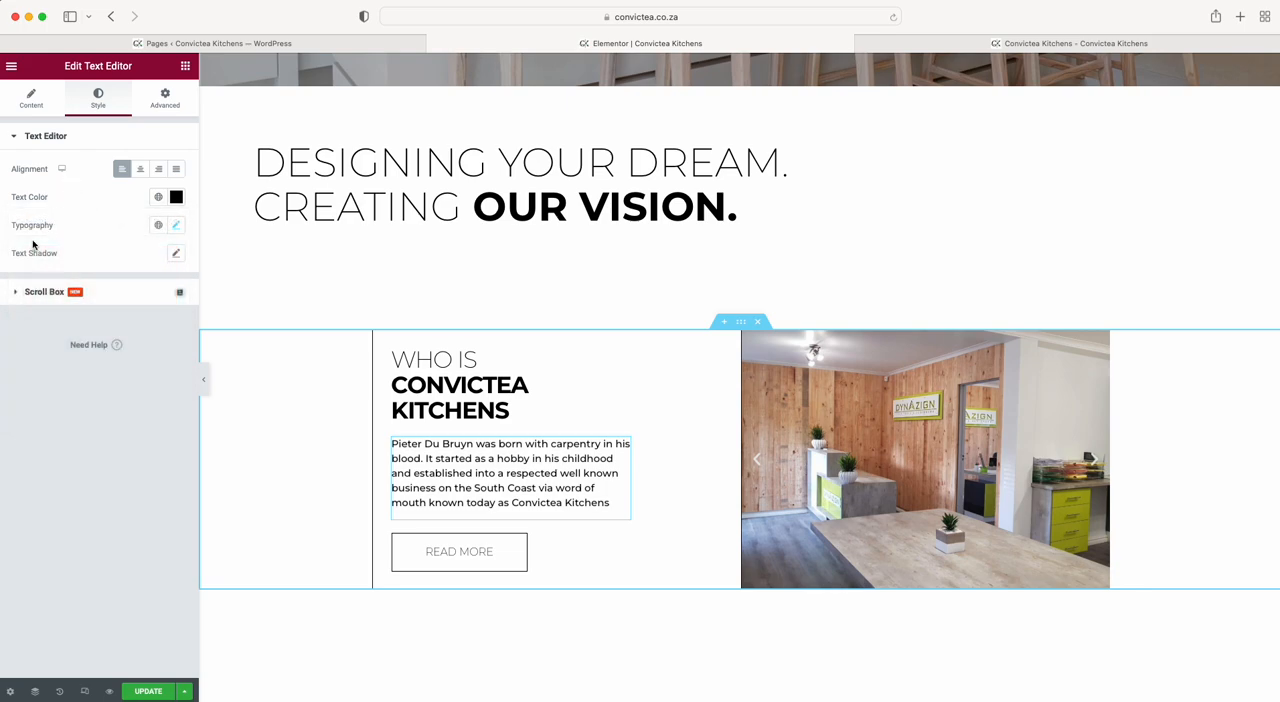
Try Mukta Vaani as the paragraph's font family, and change the family to Mystery Quest.
{"action": "left_click", "coordinate": [176, 229]}
{"action": "left_click", "coordinate": [146, 289]}
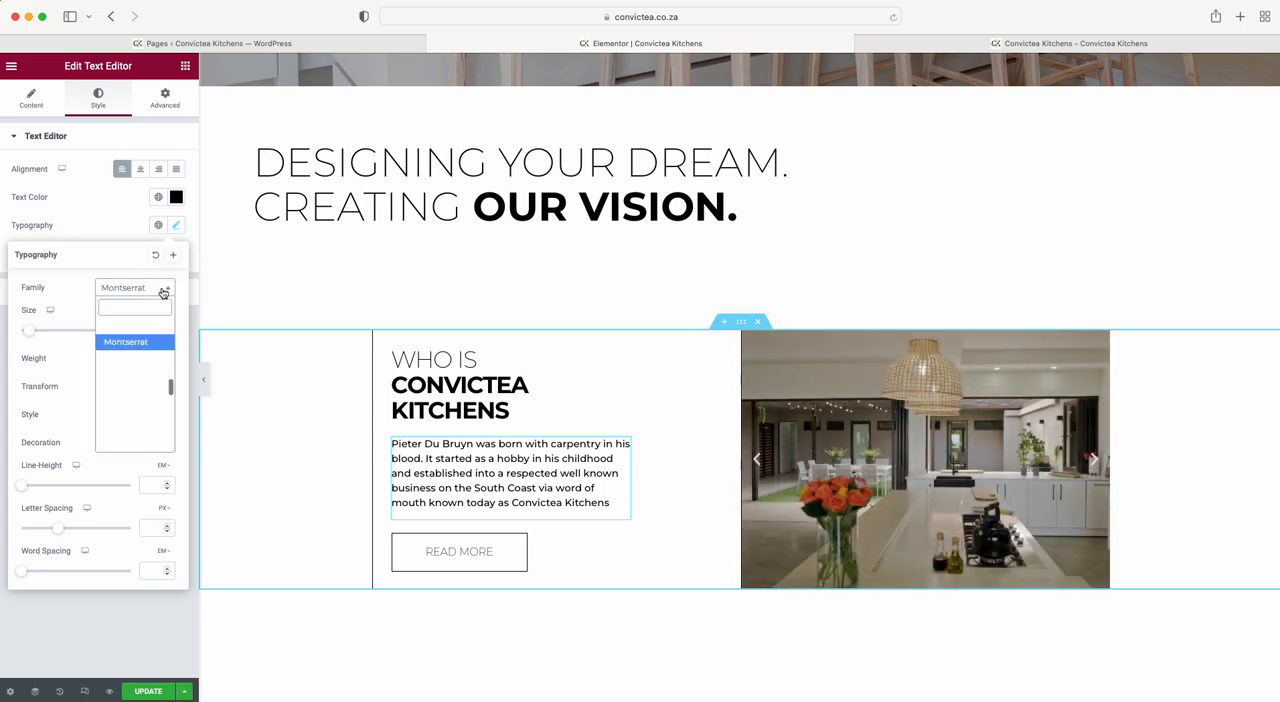
{"action": "scroll", "coordinate": [143, 400], "scroll_direction": "down", "scroll_amount": 3}
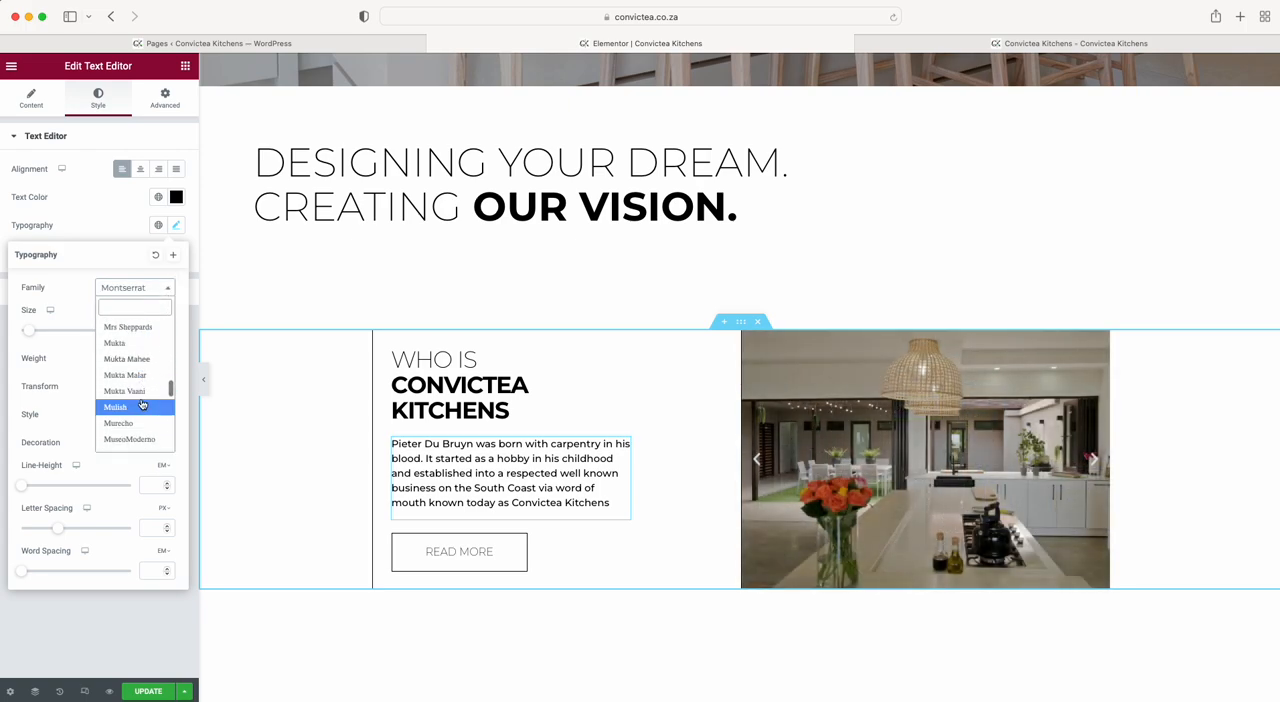
{"action": "left_click", "coordinate": [133, 391]}
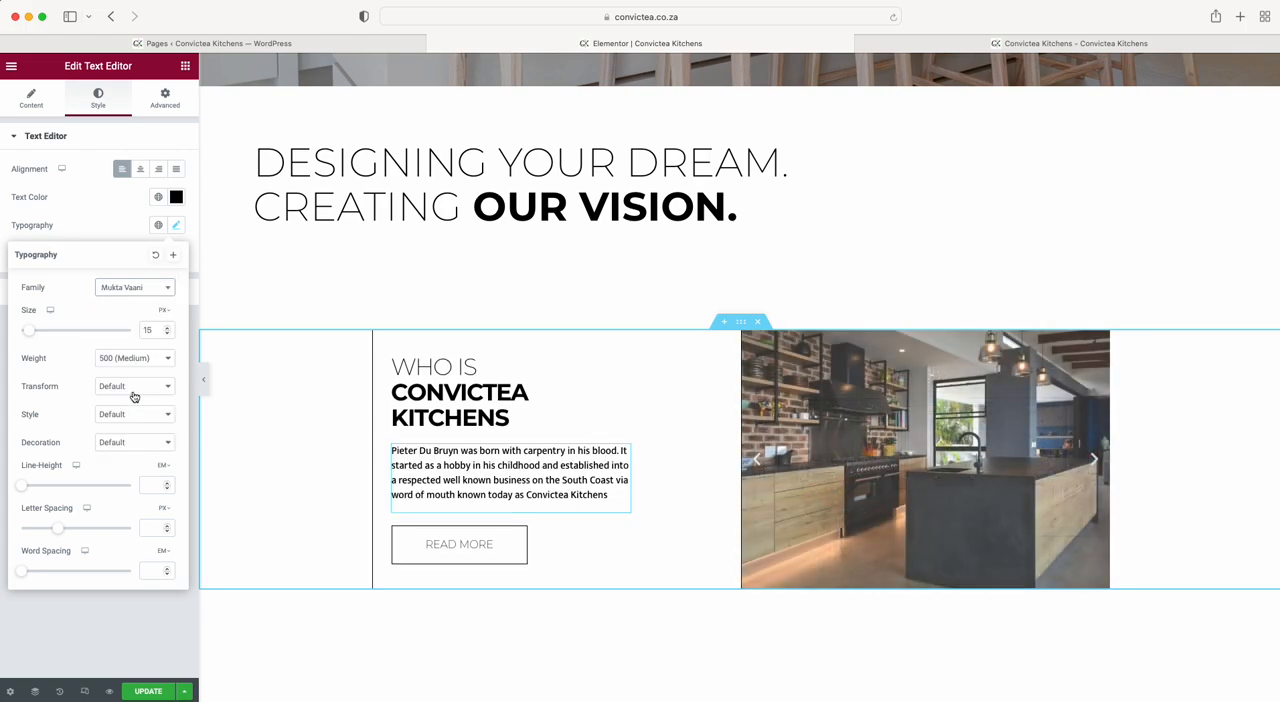
{"action": "left_click", "coordinate": [166, 291]}
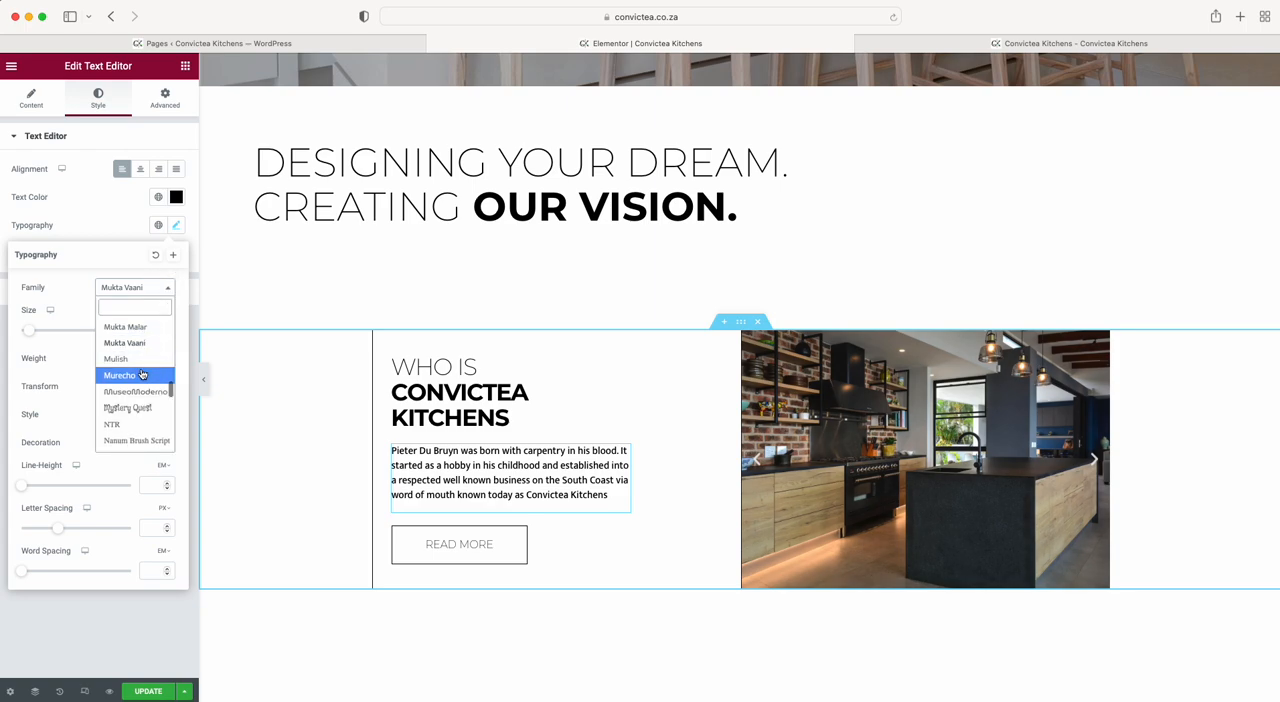
{"action": "left_click", "coordinate": [132, 418]}
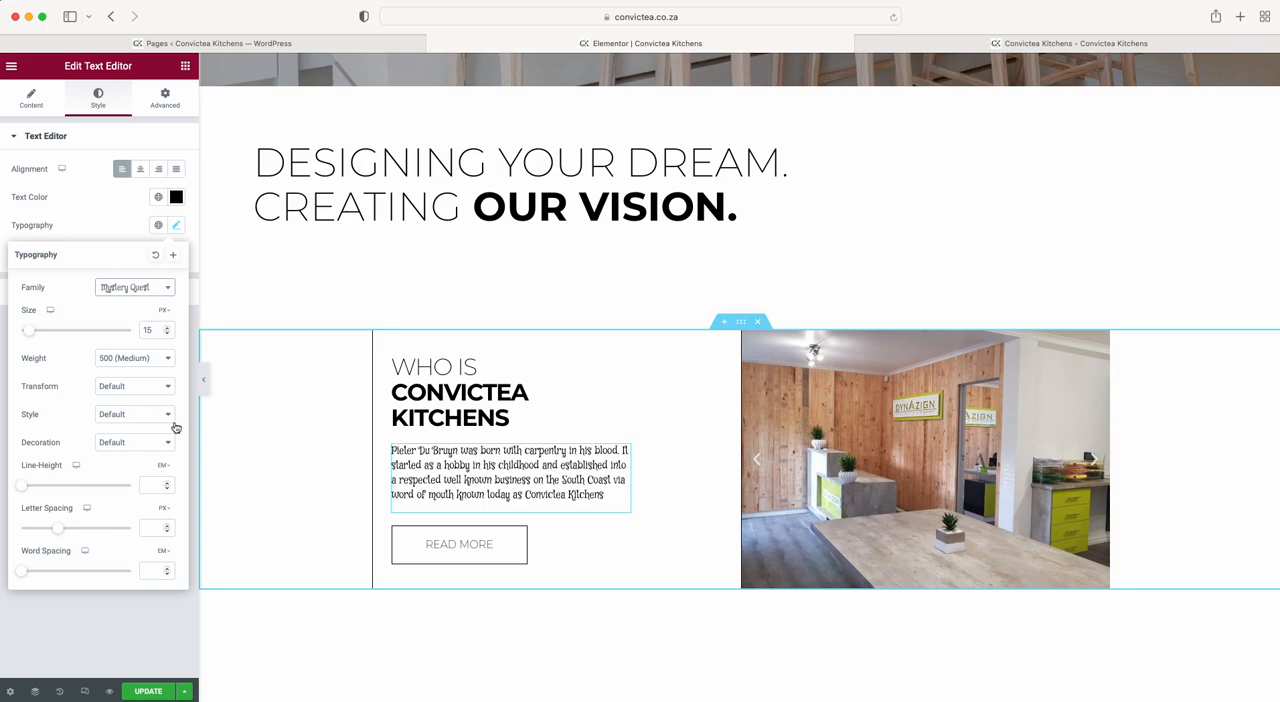
Open the settings of the Read More button, and view the Our Story page on the live website.
{"action": "left_click", "coordinate": [463, 558]}
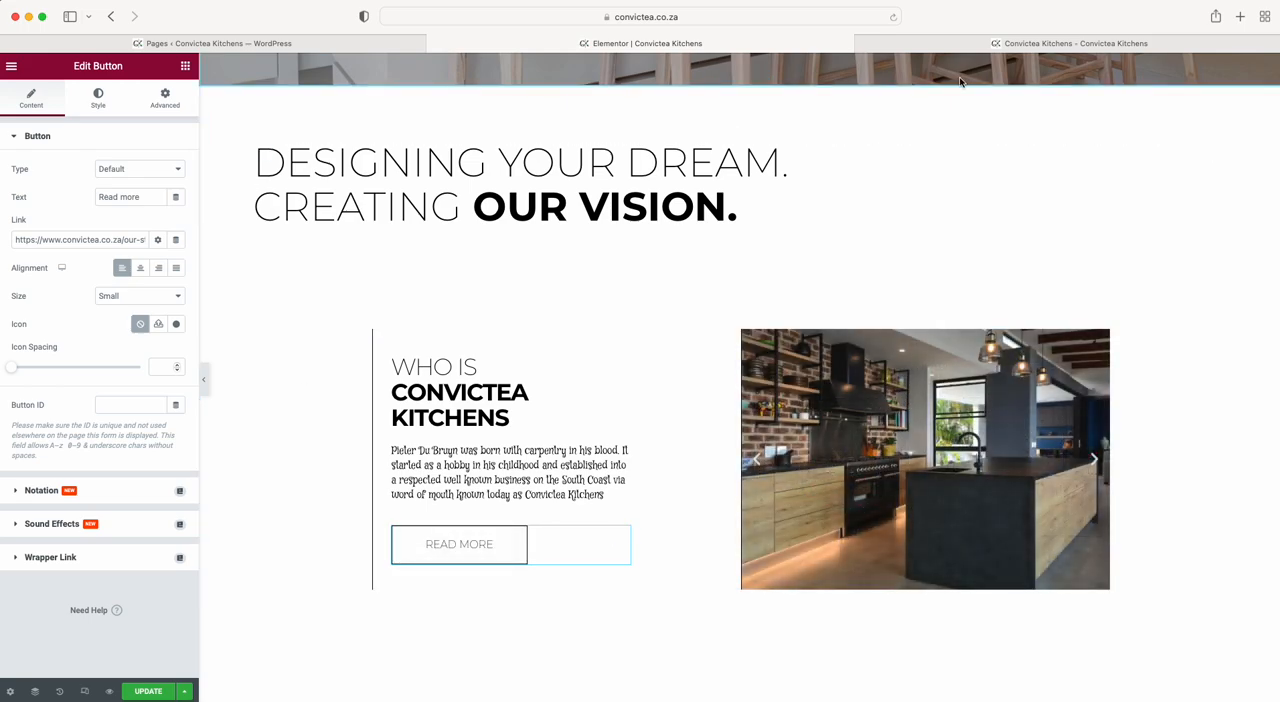
{"action": "left_click", "coordinate": [970, 46]}
{"action": "left_click", "coordinate": [309, 137]}
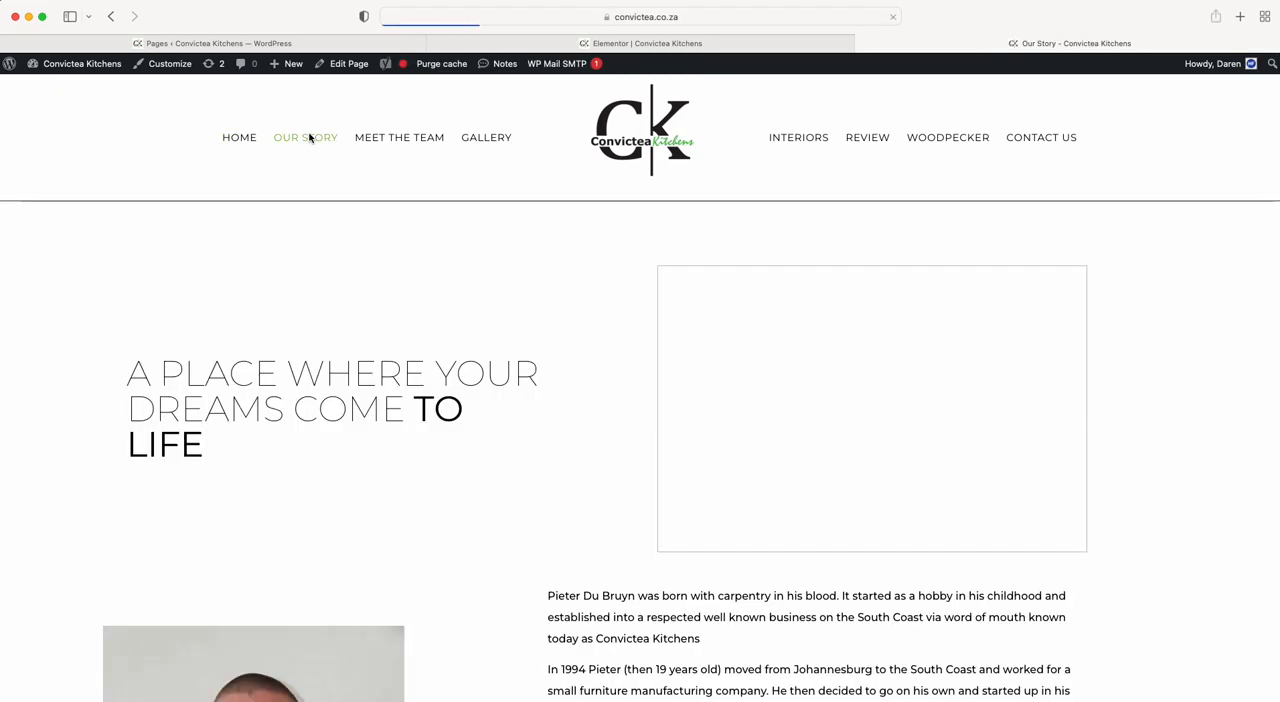
Copy the Our Story page's web address and use it as the Read More button's link in the Elementor editor.
{"action": "left_click", "coordinate": [646, 17]}
{"action": "key", "text": "super+c"}
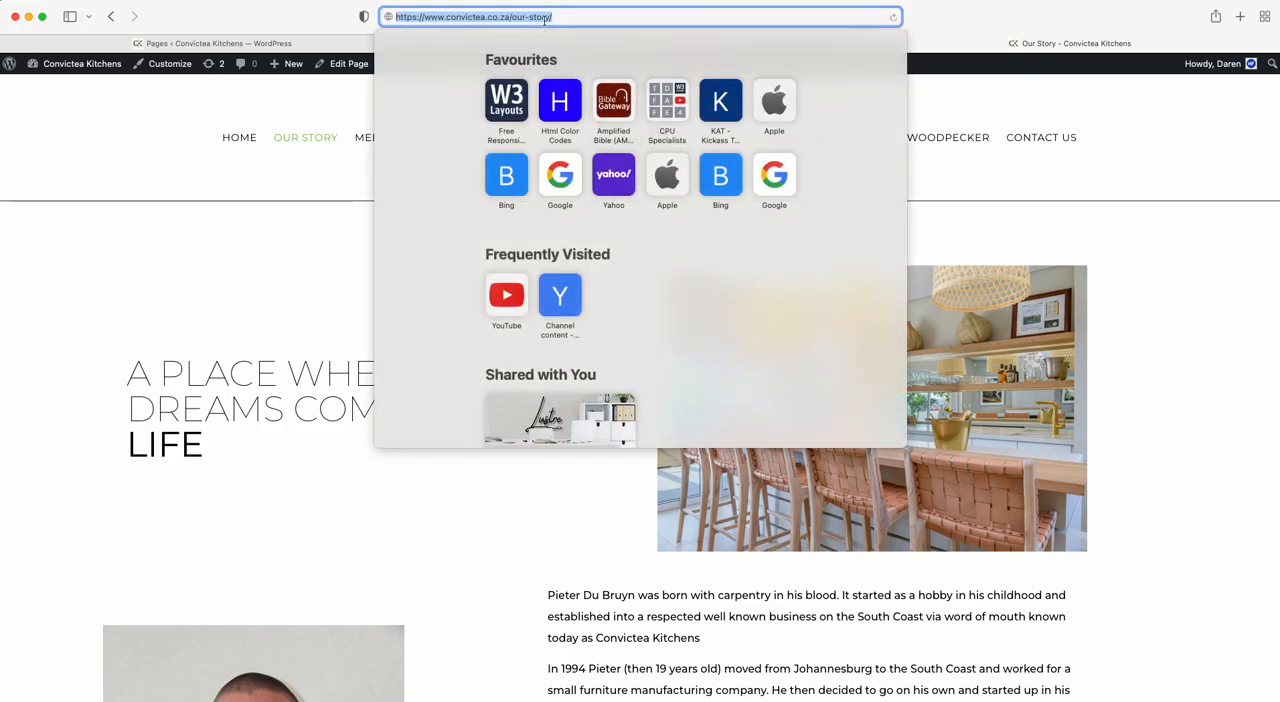
{"action": "left_click", "coordinate": [355, 45]}
{"action": "left_click", "coordinate": [603, 43]}
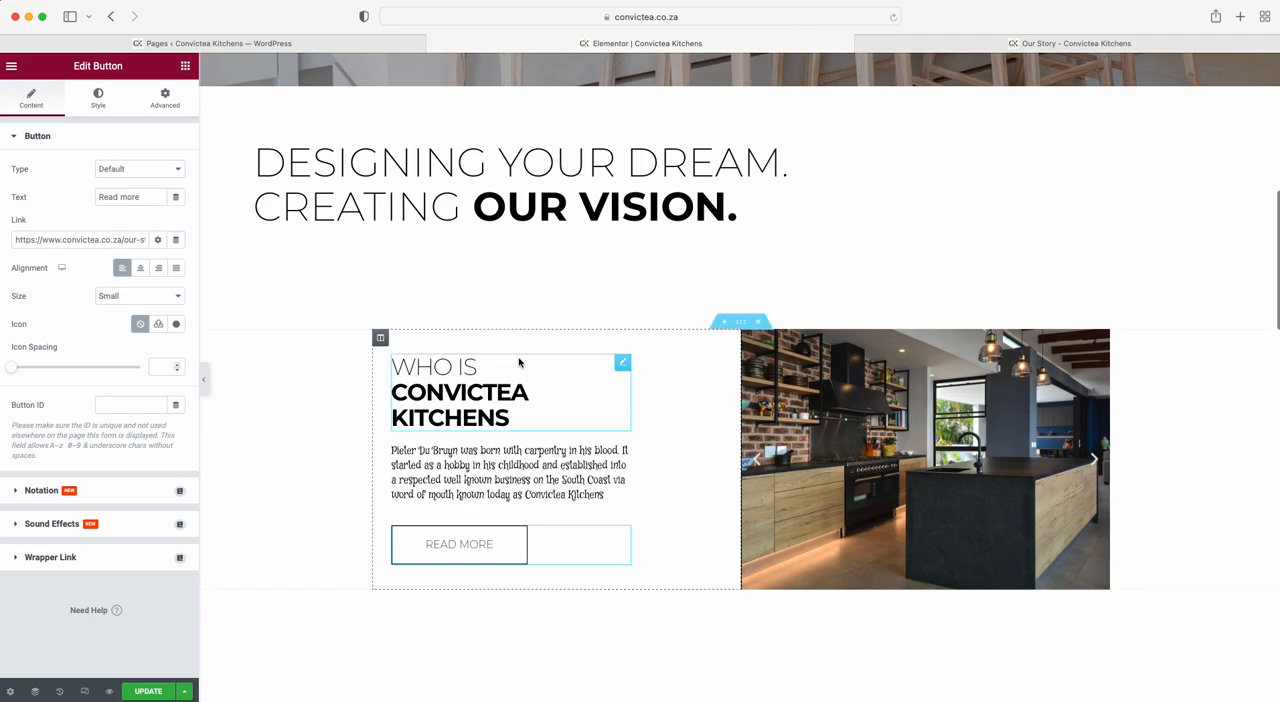
{"action": "triple_click", "coordinate": [65, 239]}
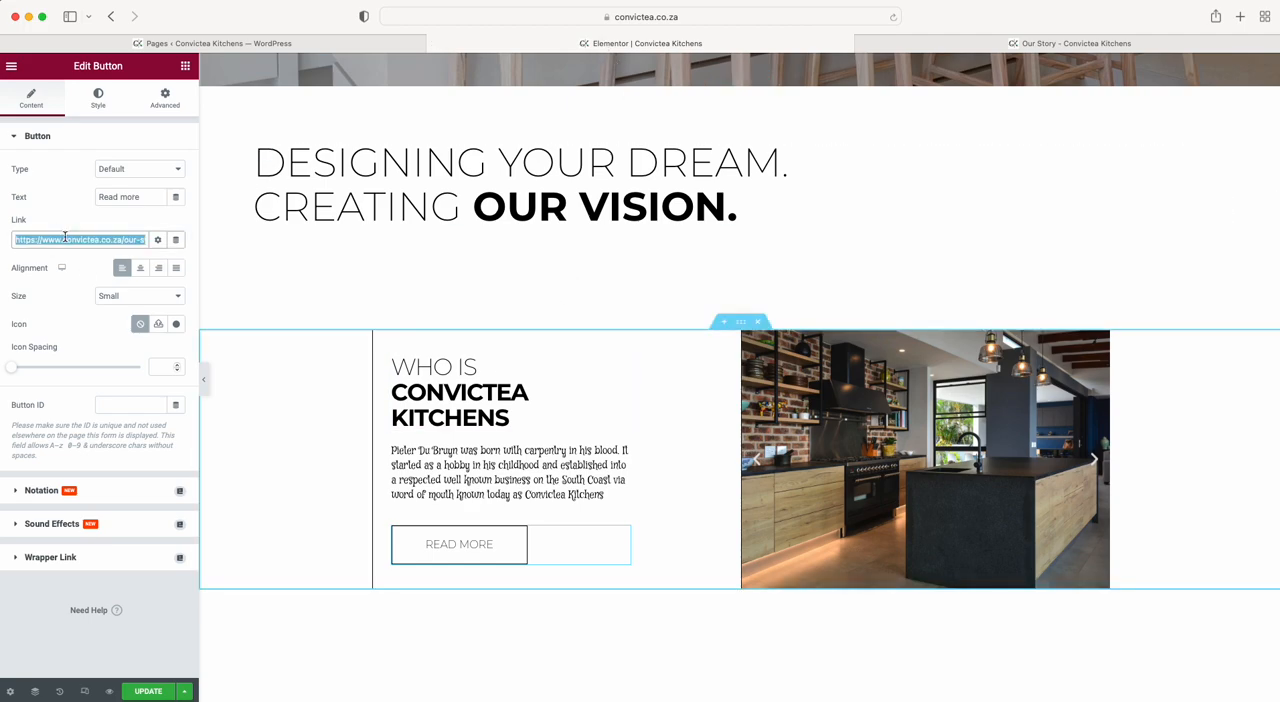
{"action": "key", "text": "super+v"}
Try "Read more about us" as the button's text, and shorten it back to "Read more".
{"action": "left_click", "coordinate": [144, 197]}
{"action": "type", "text": "about us"}
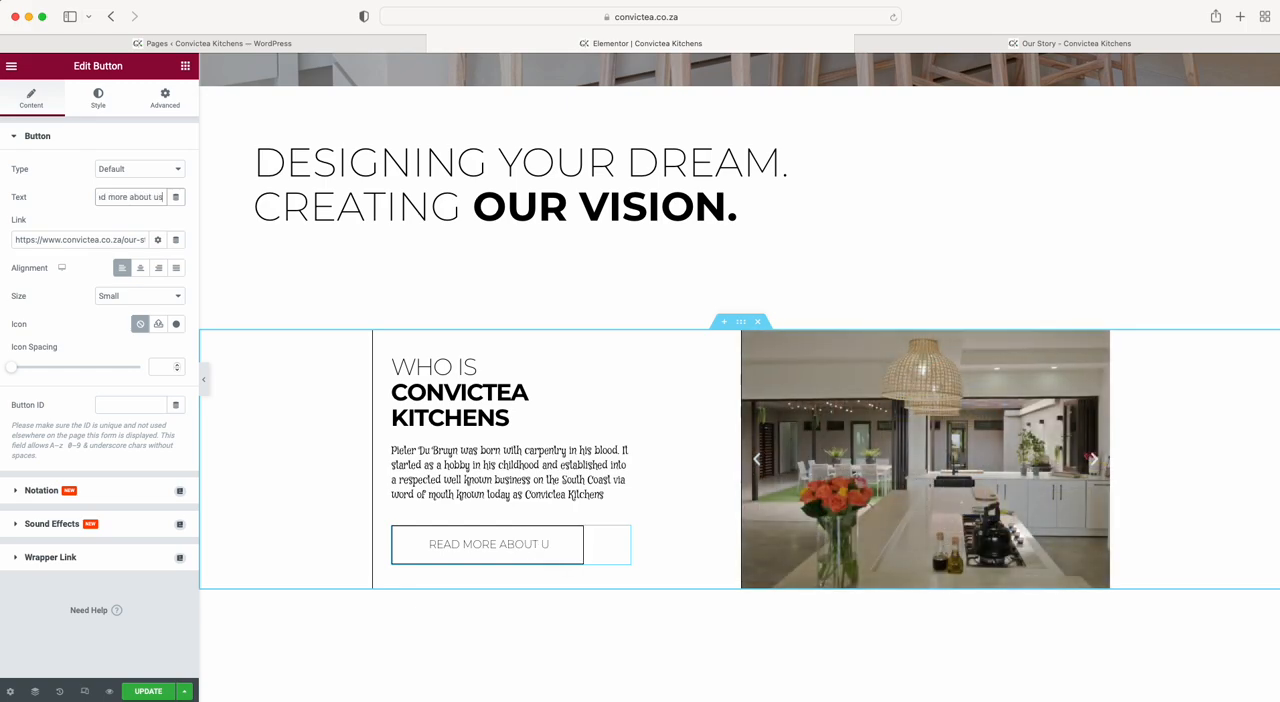
{"action": "key", "text": "BackSpace"}
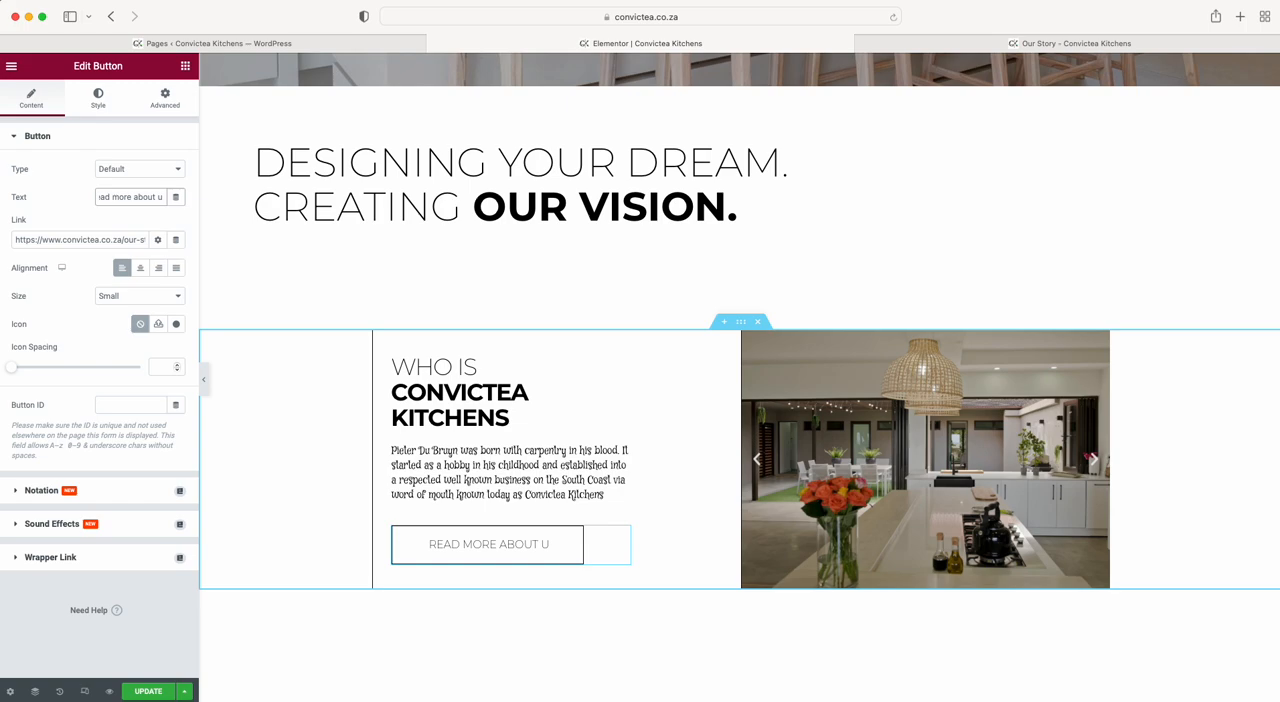
{"action": "key", "text": "BackSpace"}
{"action": "key", "text": "BackSpace"}
{"action": "key", "text": "BackSpace"}
{"action": "key", "text": "BackSpace"}
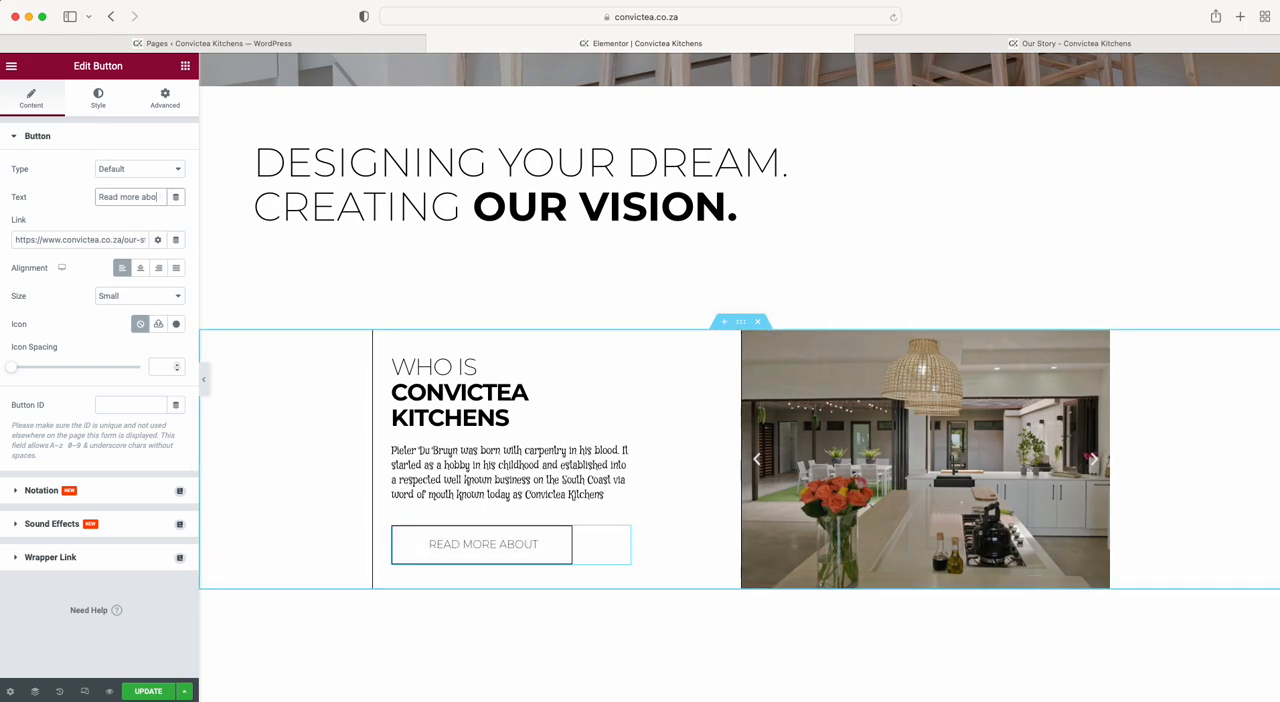
{"action": "key", "text": "BackSpace"}
{"action": "key", "text": "BackSpace"}
{"action": "key", "text": "BackSpace"}
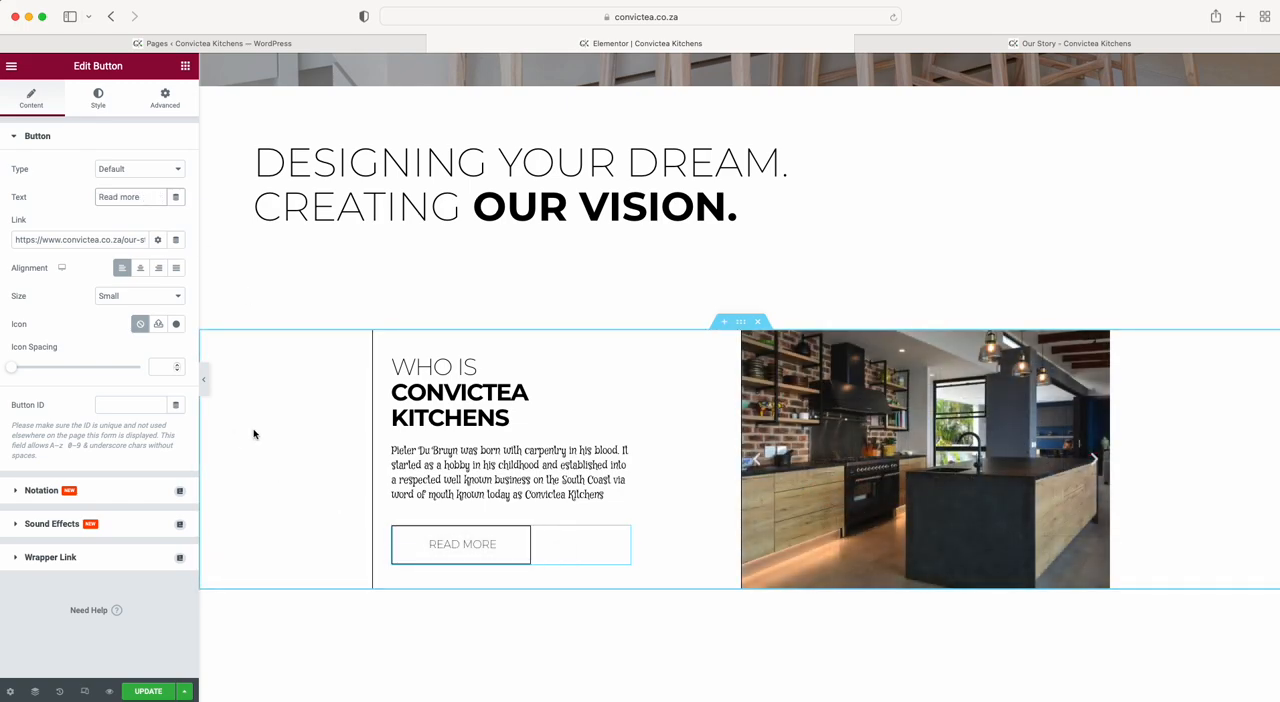
Try a light red background color for the Read More button's normal state.
{"action": "left_click", "coordinate": [98, 97]}
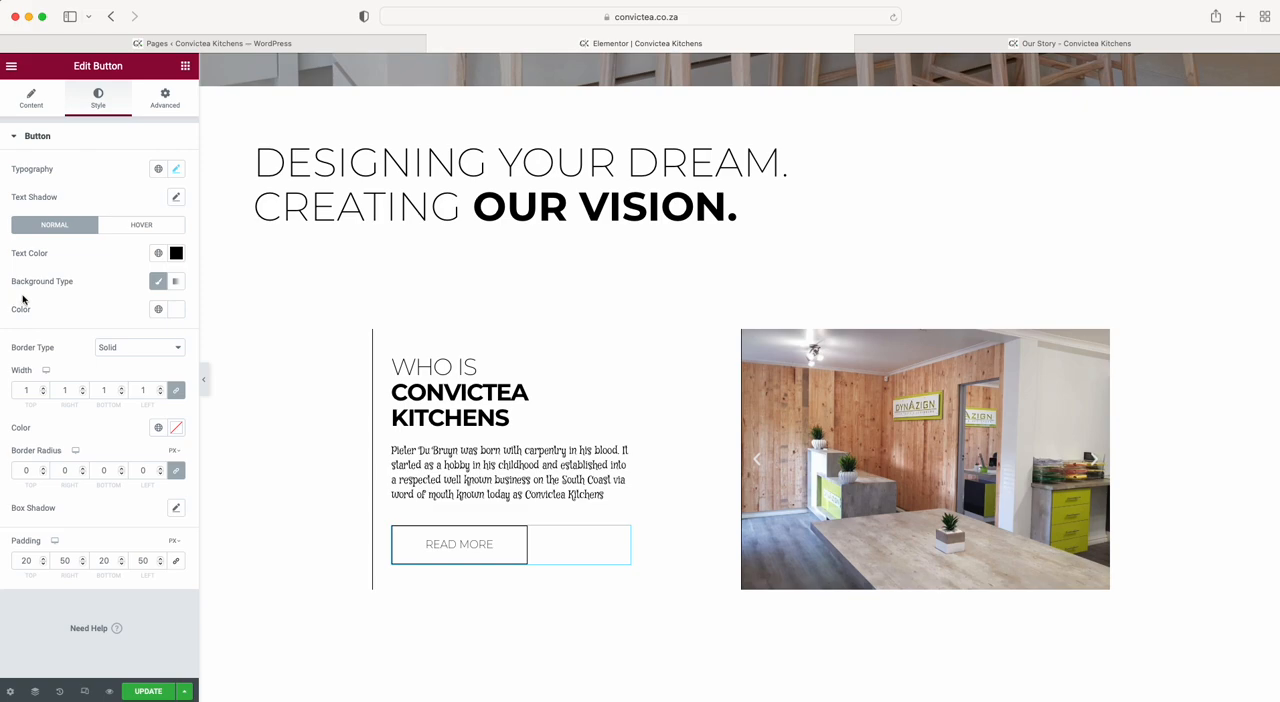
{"action": "left_click", "coordinate": [175, 310]}
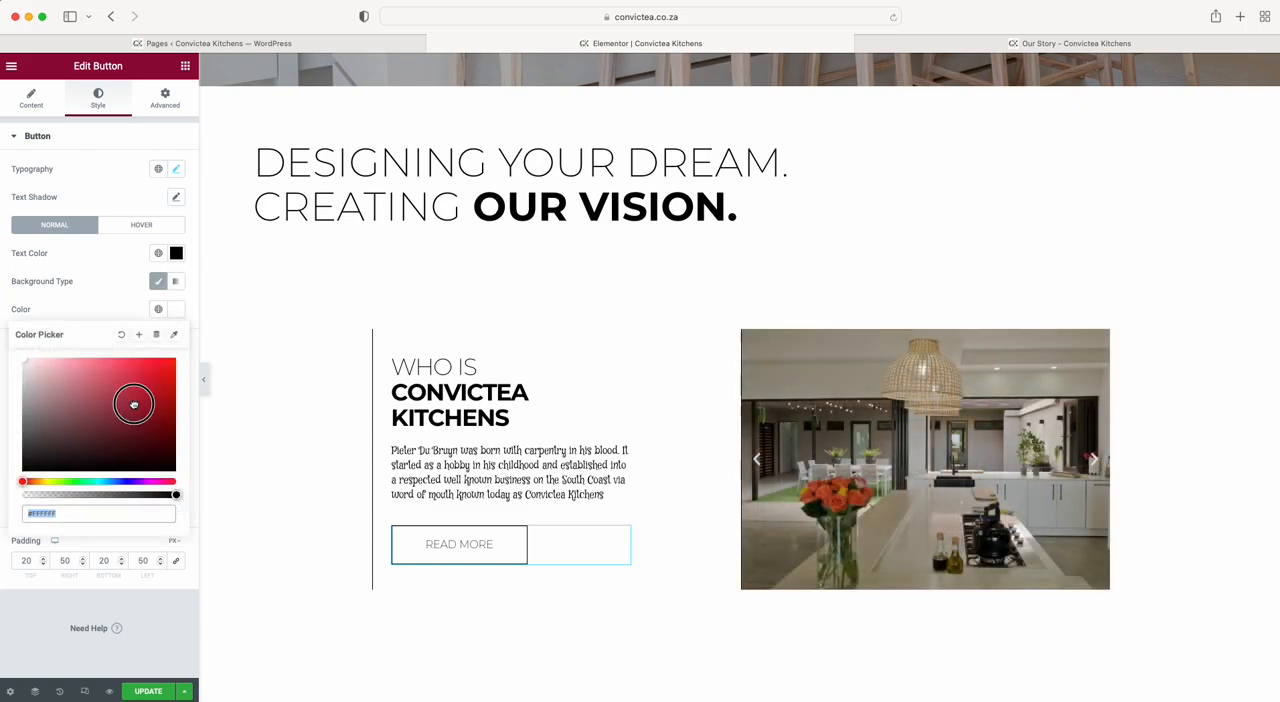
{"action": "left_click", "coordinate": [134, 404]}
{"action": "left_click", "coordinate": [119, 301]}
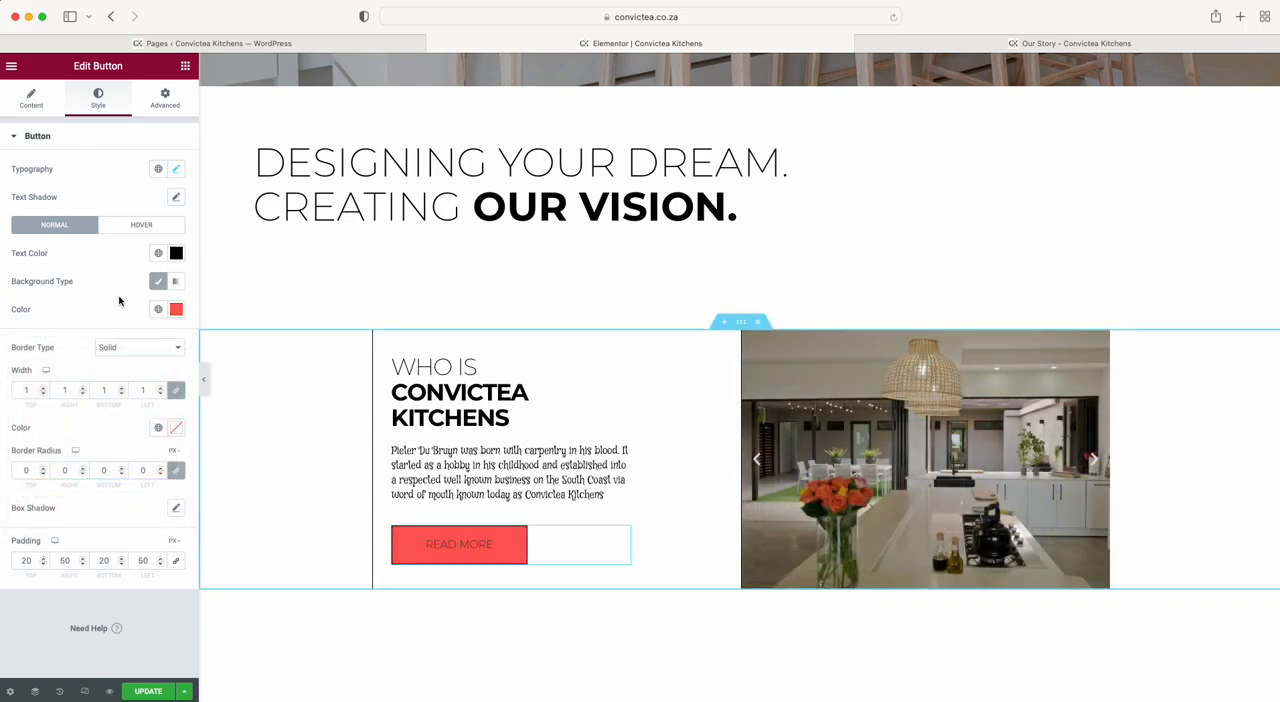
Set the Read More button's border width to 2 on all sides and its border radius to 1.
{"action": "left_click", "coordinate": [42, 388]}
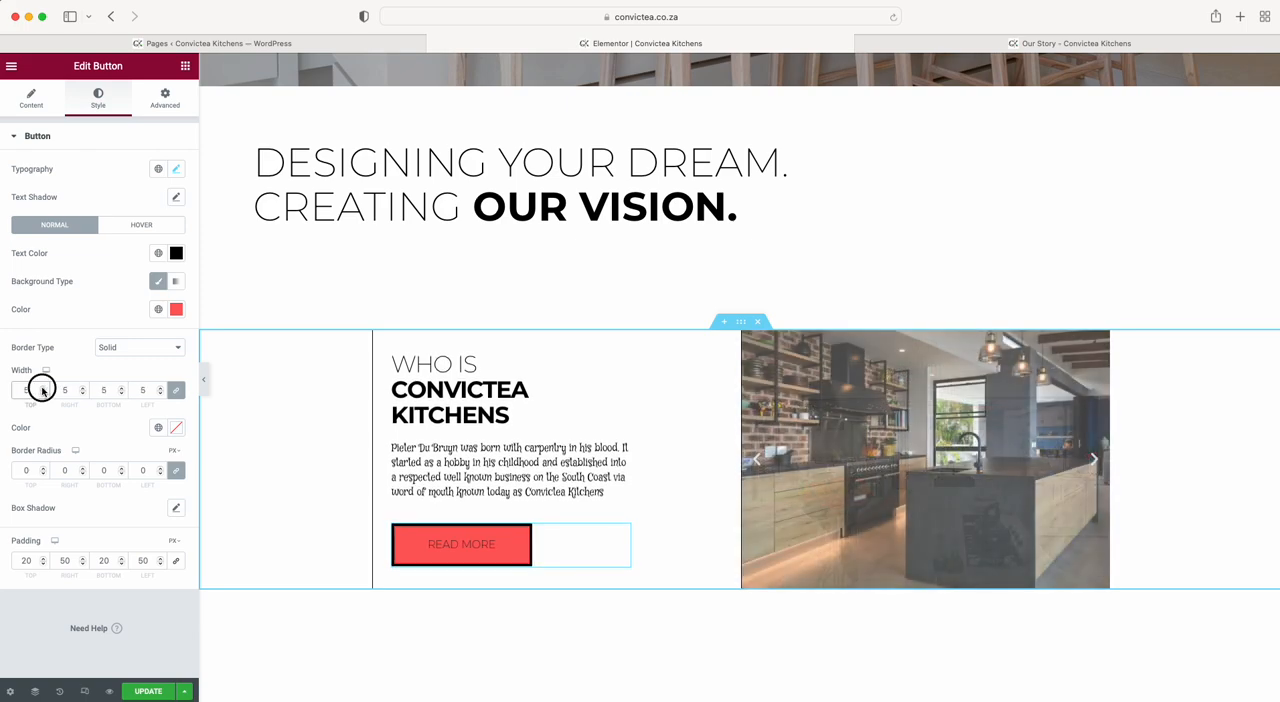
{"action": "left_click", "coordinate": [42, 394]}
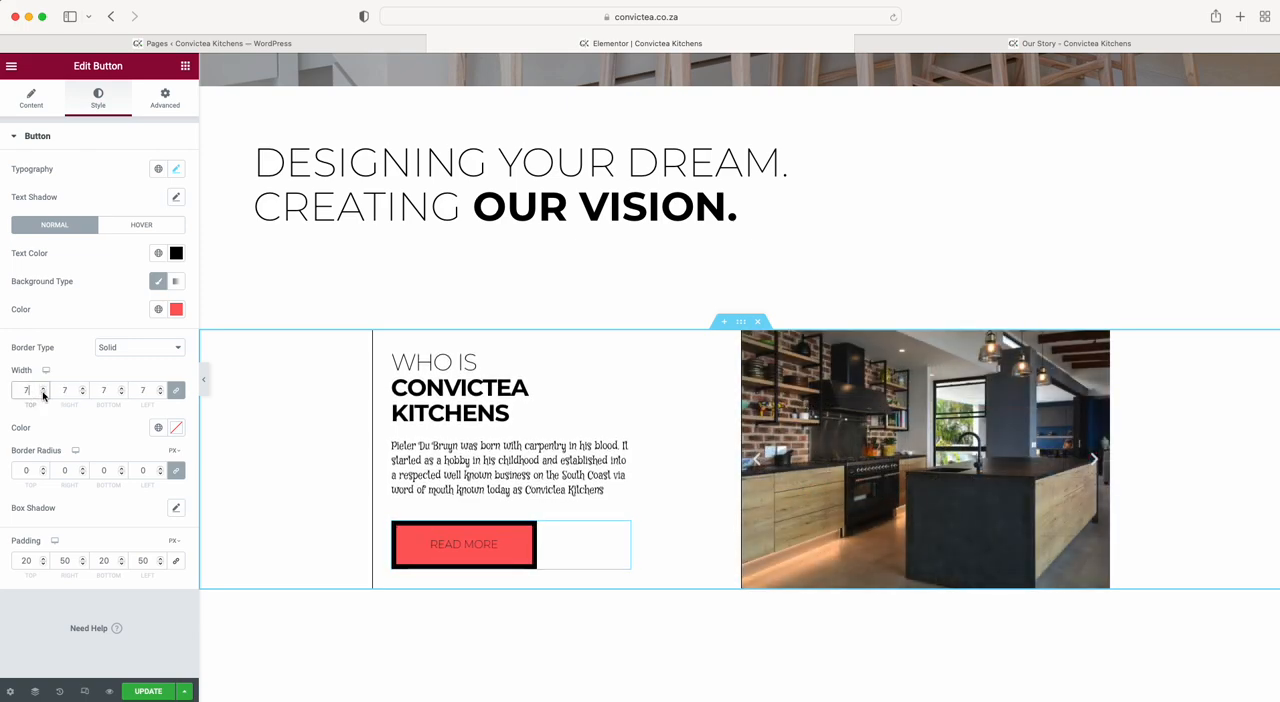
{"action": "left_click", "coordinate": [43, 467]}
{"action": "left_click", "coordinate": [43, 468]}
{"action": "left_click", "coordinate": [43, 467]}
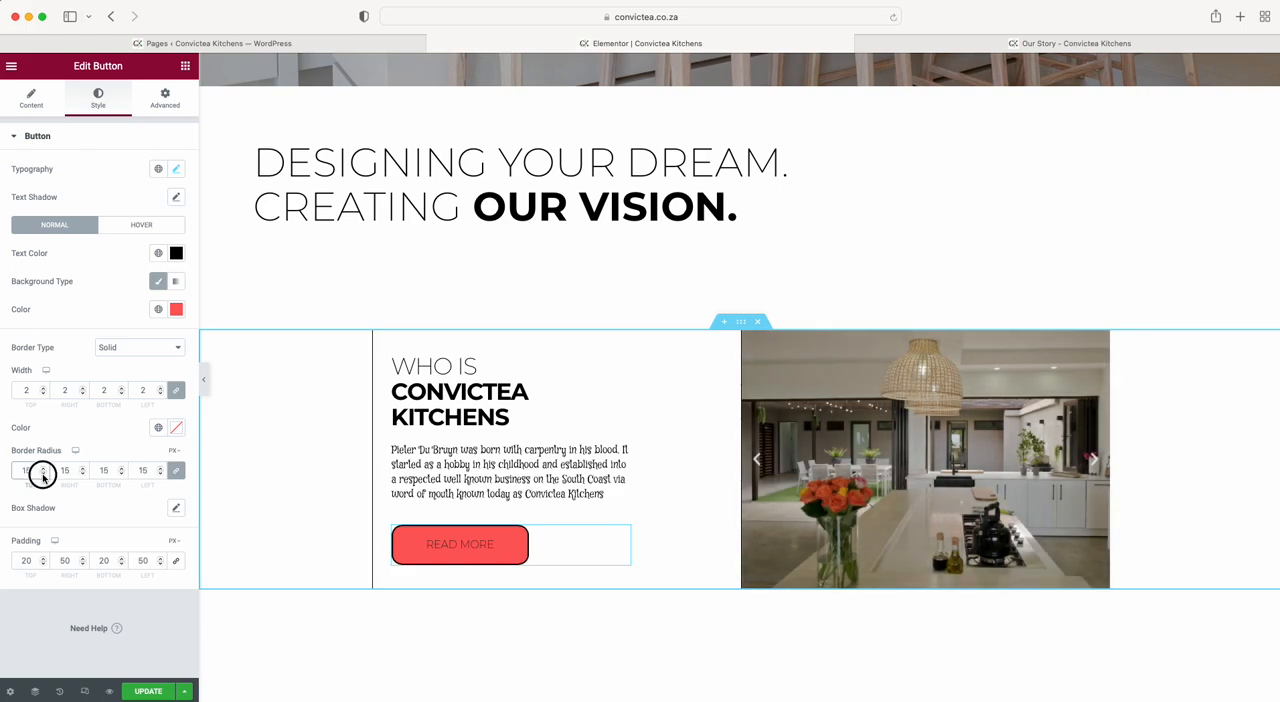
{"action": "left_click", "coordinate": [43, 474]}
{"action": "left_click", "coordinate": [43, 468]}
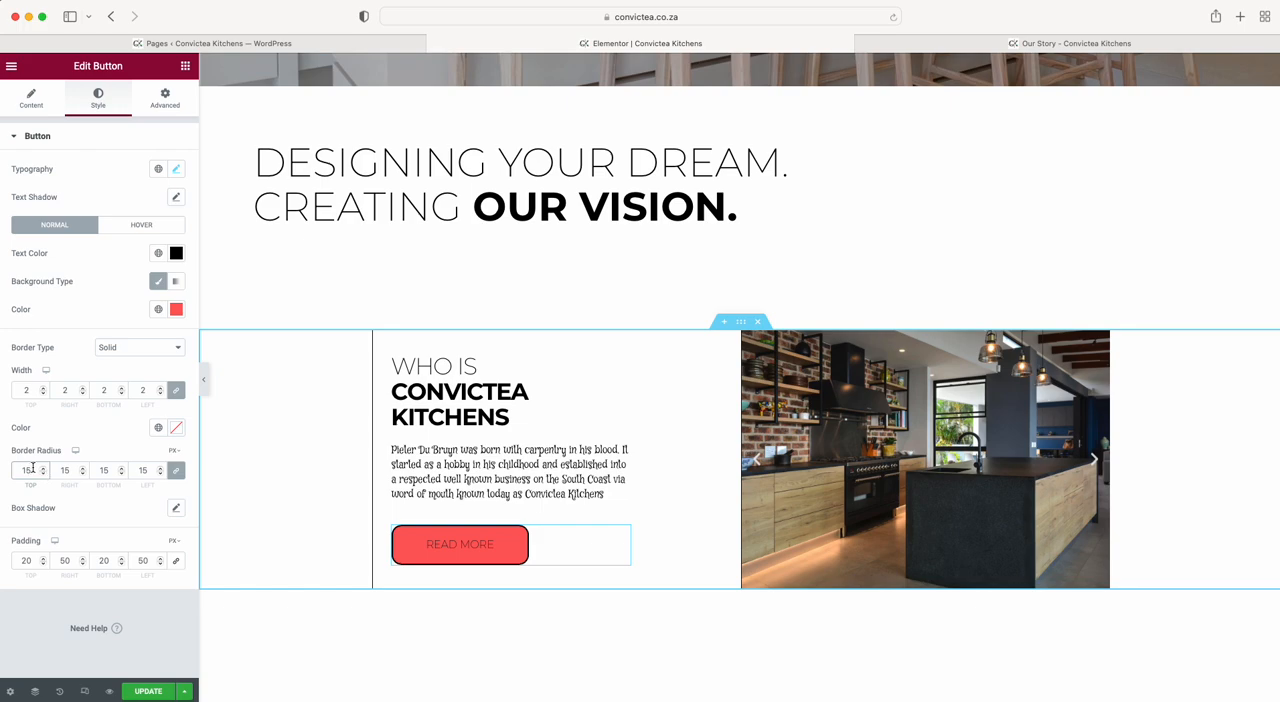
{"action": "key", "text": "BackSpace"}
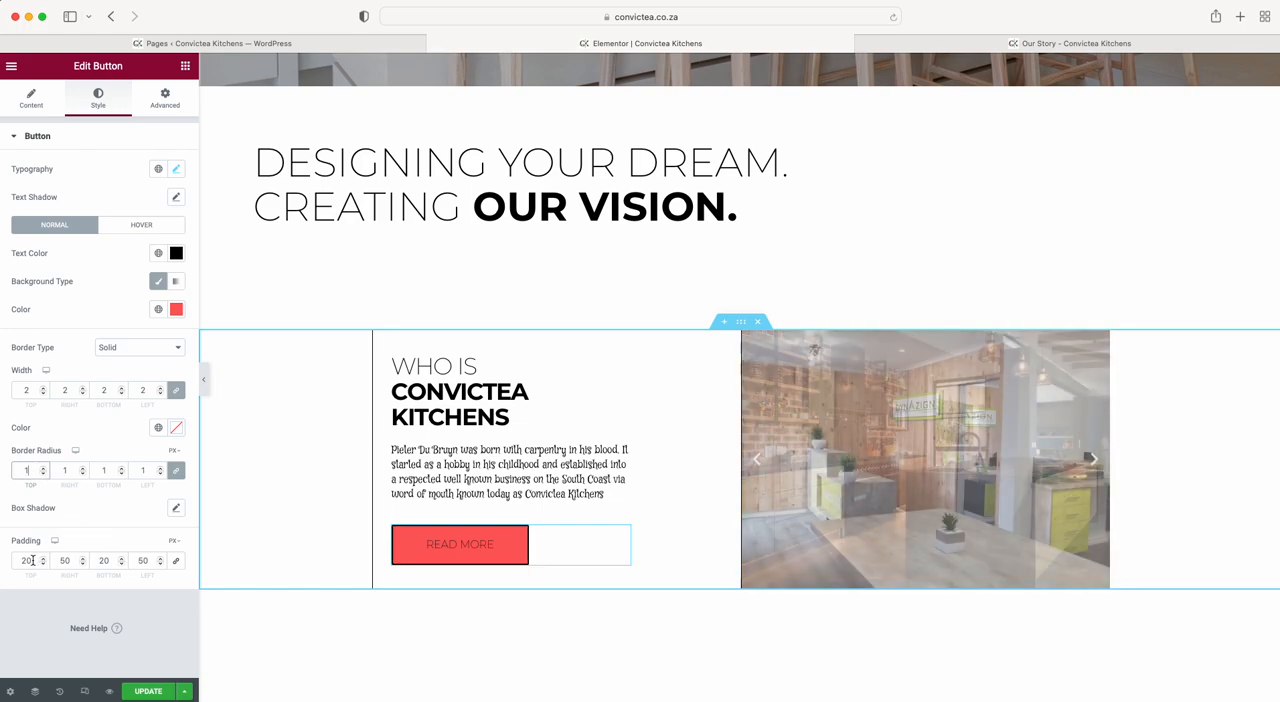
Try a larger top padding on the Read More button, and set it back to 20.
{"action": "left_click", "coordinate": [43, 558]}
{"action": "left_click", "coordinate": [43, 558]}
{"action": "left_click", "coordinate": [43, 558]}
{"action": "key", "text": "BackSpace"}
{"action": "type", "text": "0"}
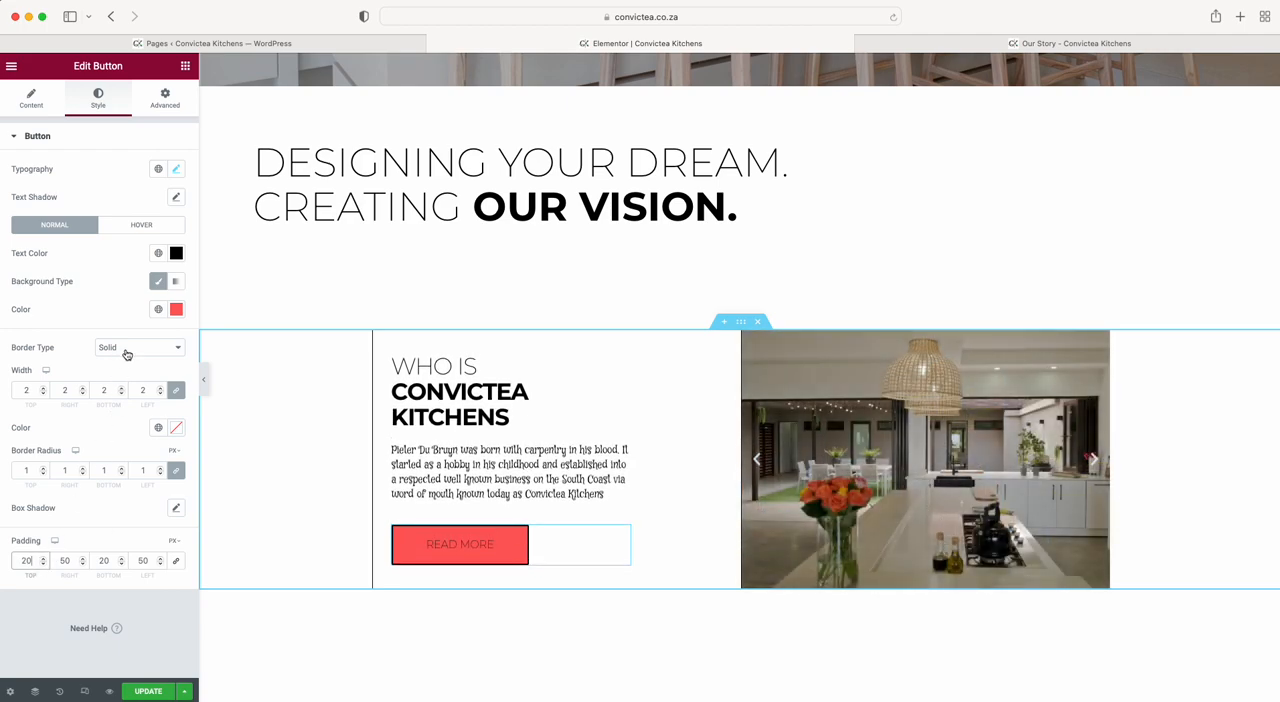
Check the button's hover style settings, and change its normal background color back to white.
{"action": "left_click", "coordinate": [142, 226]}
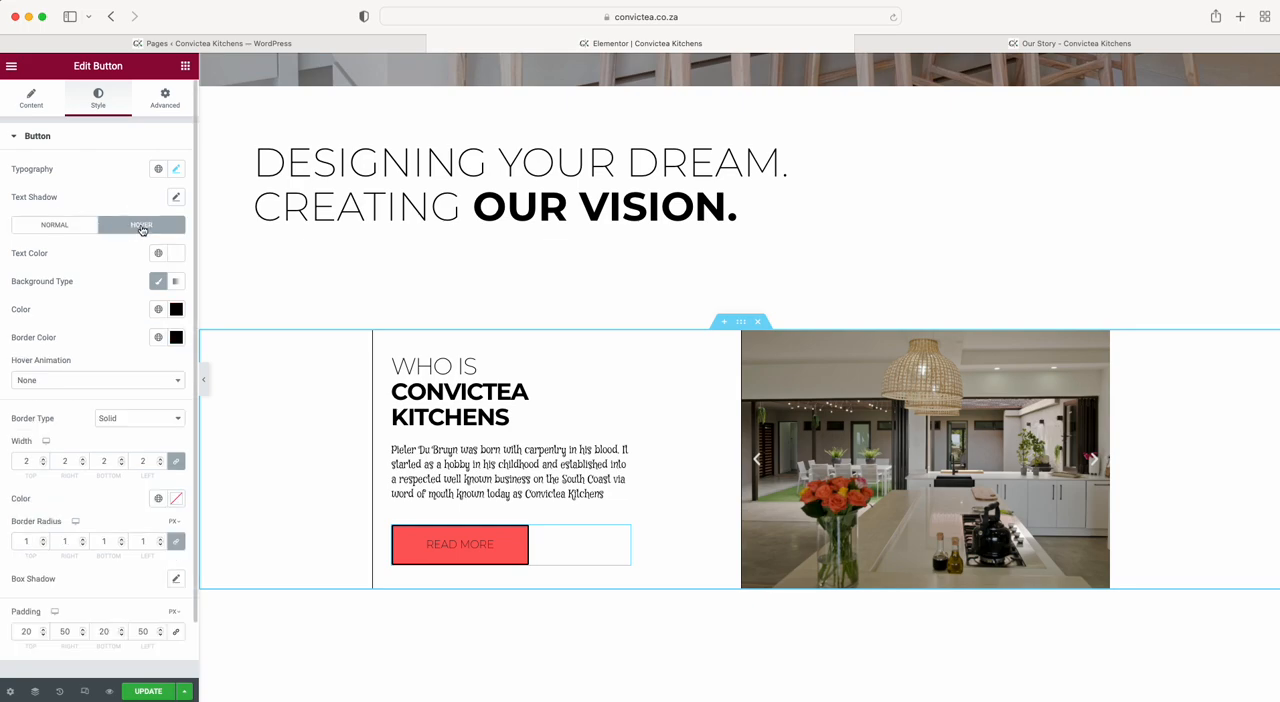
{"action": "left_click", "coordinate": [31, 228]}
{"action": "left_click", "coordinate": [176, 309]}
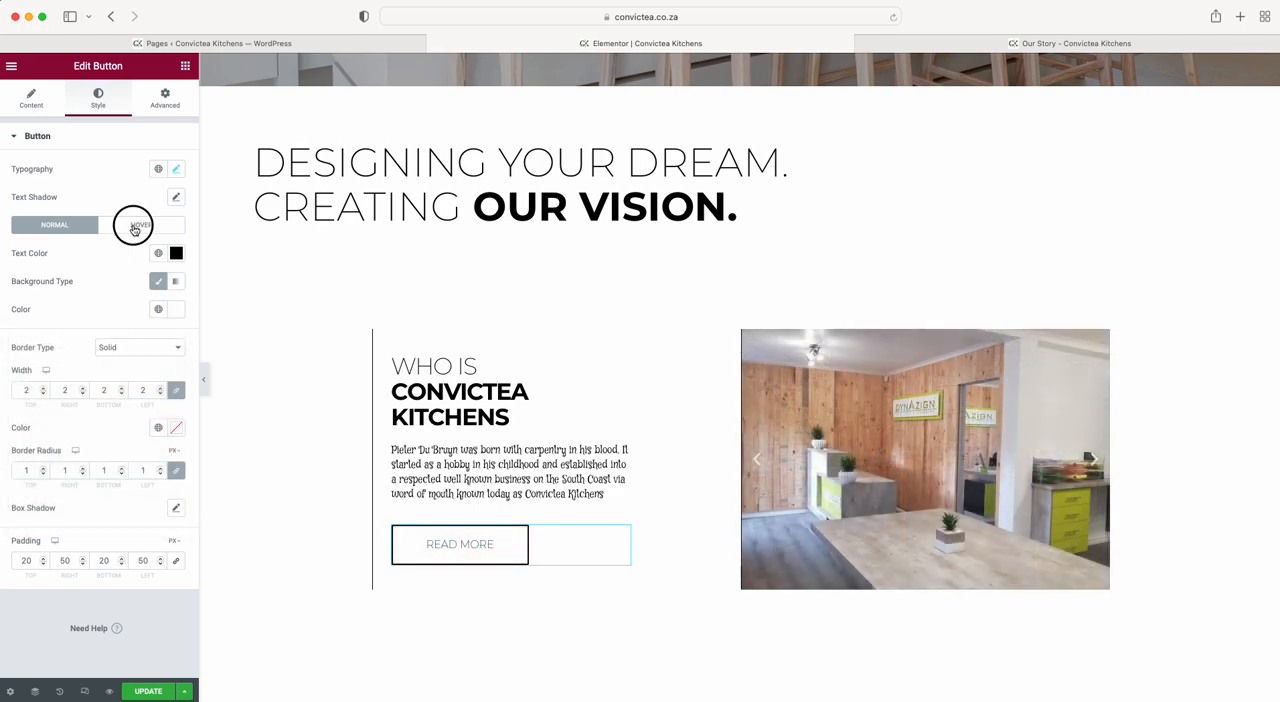
Set the Read More button's hover border color to red (#FF1212).
{"action": "left_click", "coordinate": [130, 224]}
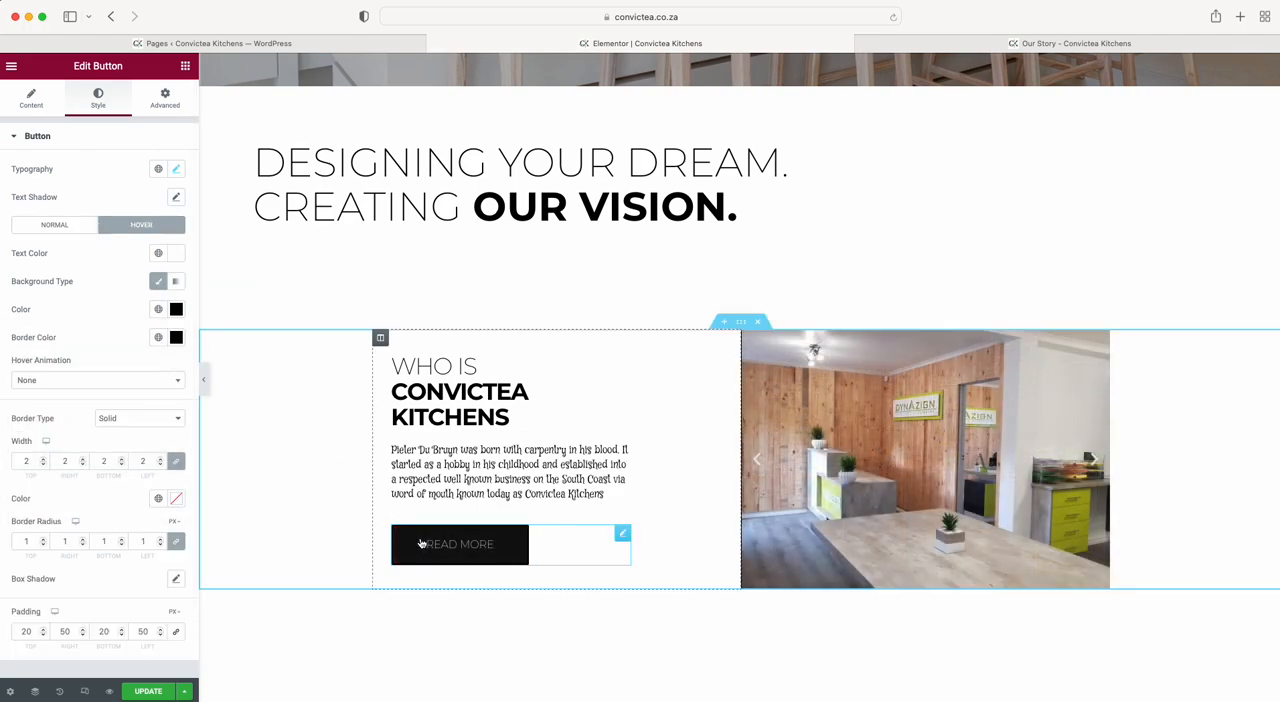
{"action": "left_click", "coordinate": [176, 337]}
{"action": "left_click", "coordinate": [159, 426]}
{"action": "left_click_drag", "start_coordinate": [159, 426], "coordinate": [168, 388]}
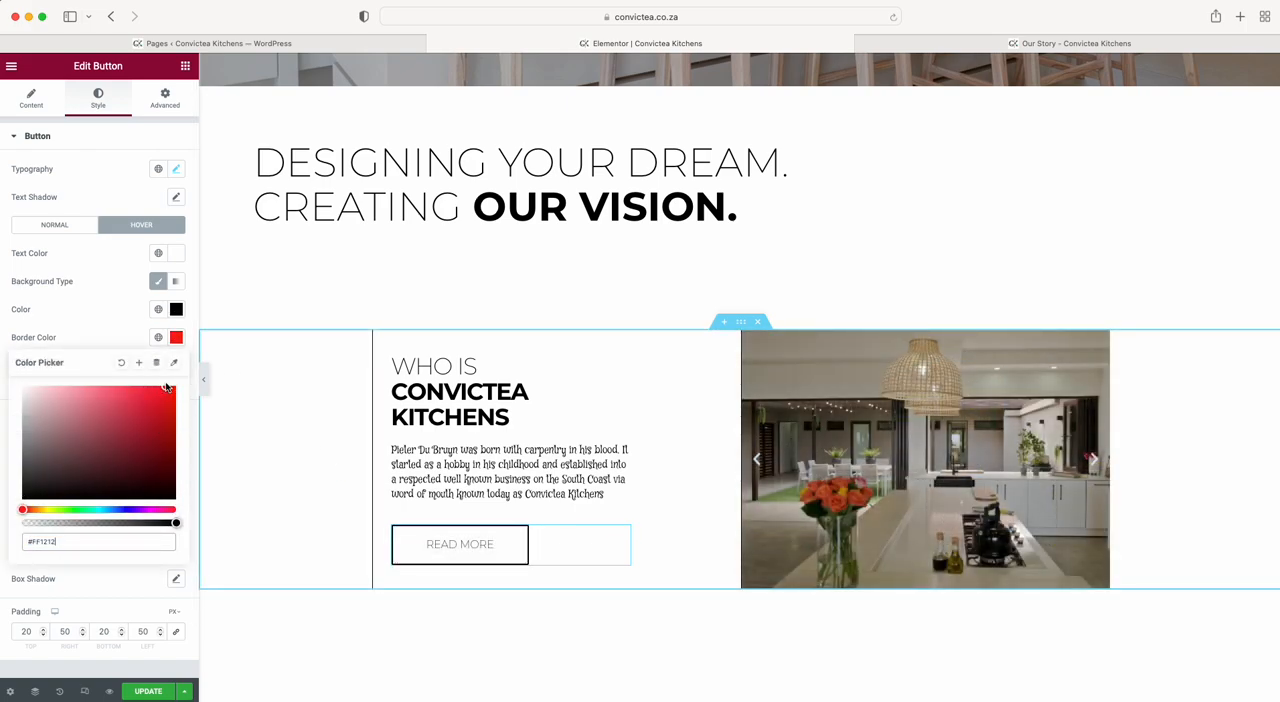
{"action": "left_click", "coordinate": [111, 323]}
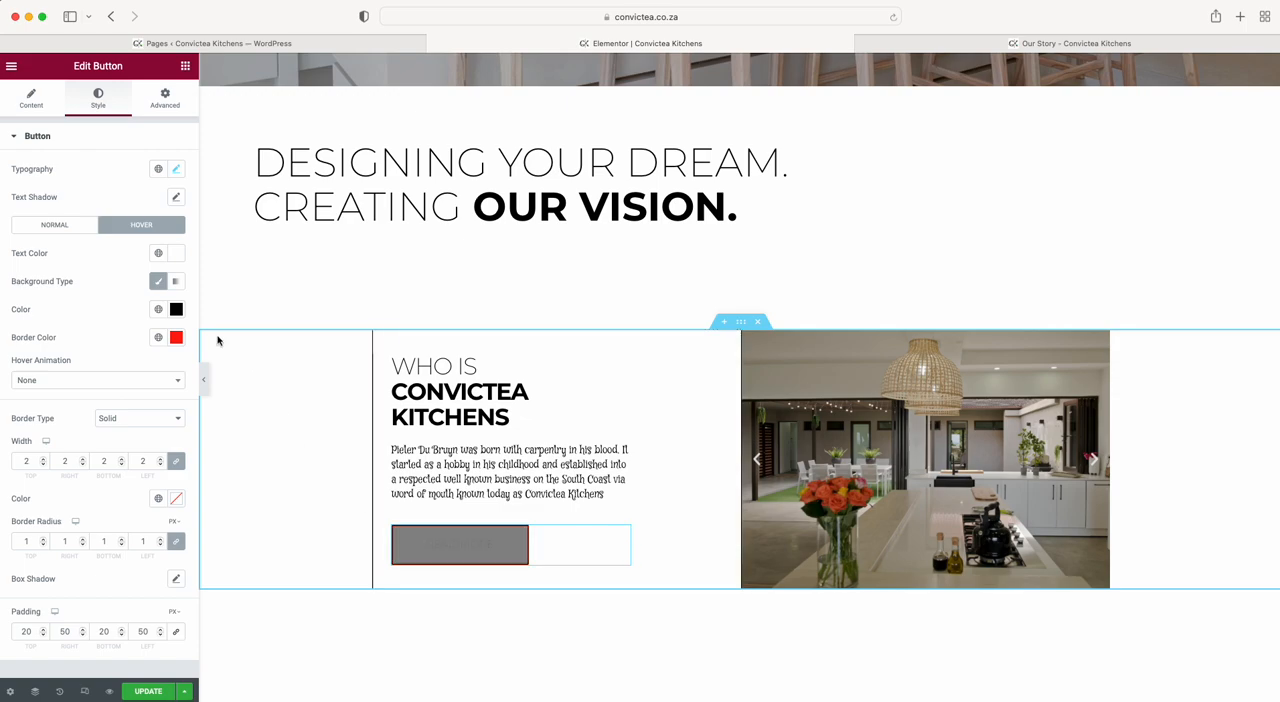
Set the Read More button's hover background color to yellow and its hover text color to black (#000000).
{"action": "left_click", "coordinate": [176, 309]}
{"action": "left_click_drag", "start_coordinate": [56, 481], "coordinate": [48, 481]}
{"action": "left_click_drag", "start_coordinate": [112, 402], "coordinate": [178, 366]}
{"action": "left_click", "coordinate": [103, 277]}
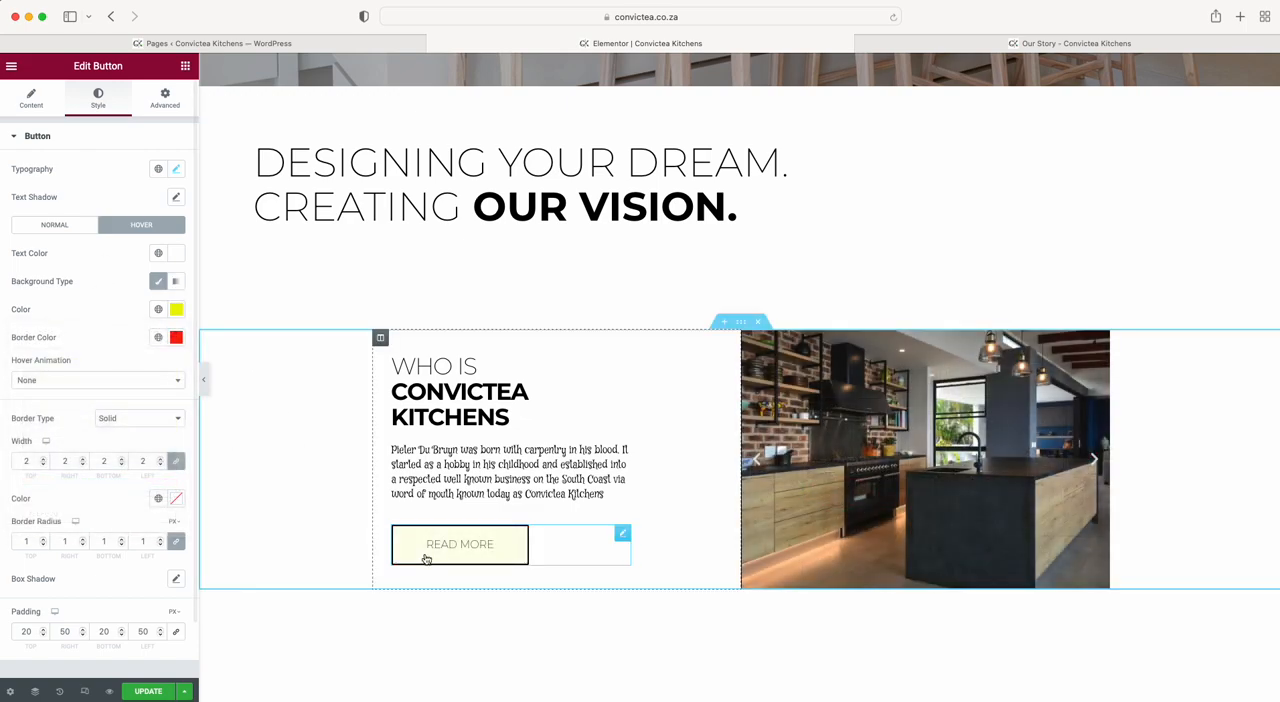
{"action": "left_click", "coordinate": [176, 253]}
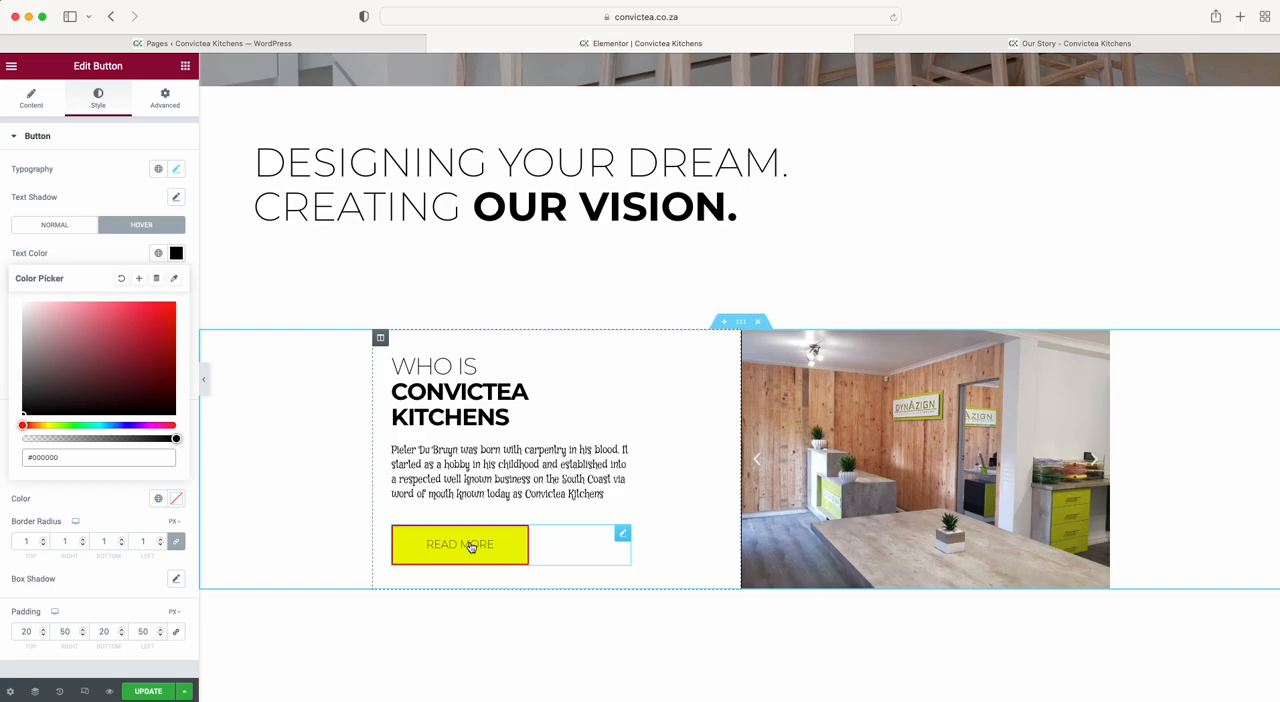
Open the settings of the post gallery below the Our Gallery heading, and try layouts with 4 and 5 columns.
{"action": "scroll", "coordinate": [471, 546], "scroll_direction": "down", "scroll_amount": 10}
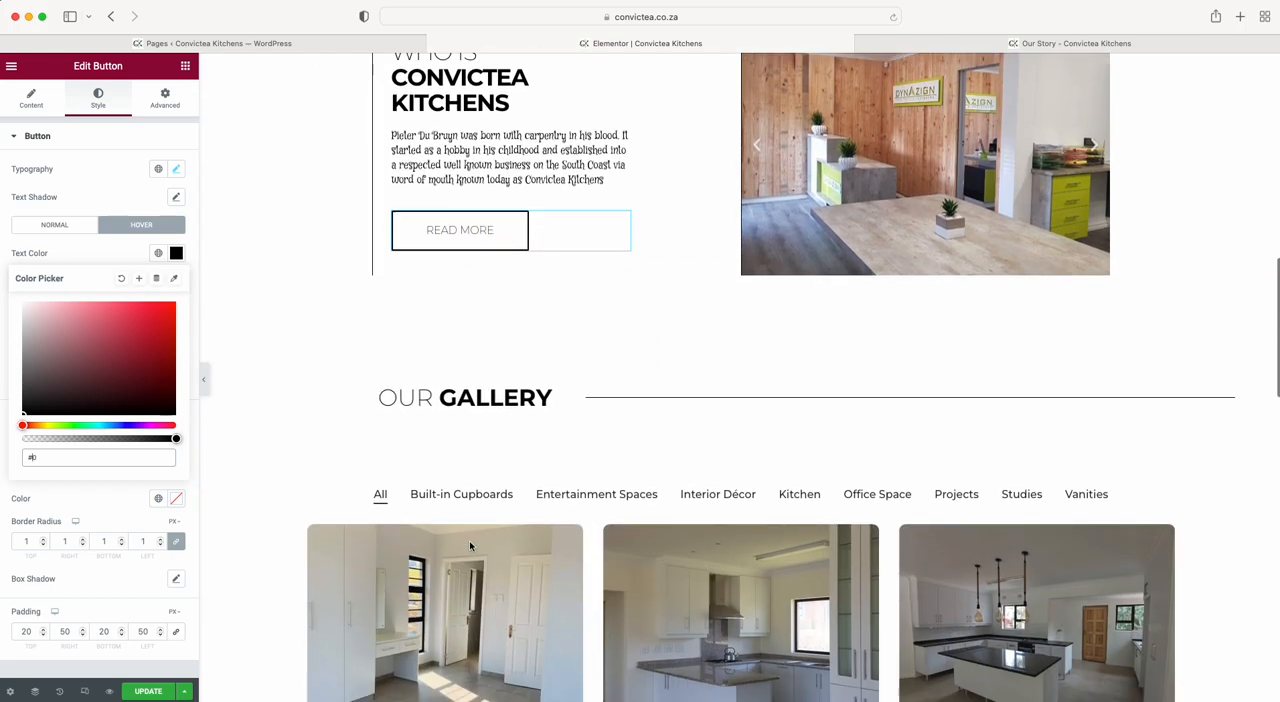
{"action": "scroll", "coordinate": [471, 546], "scroll_direction": "down", "scroll_amount": 2}
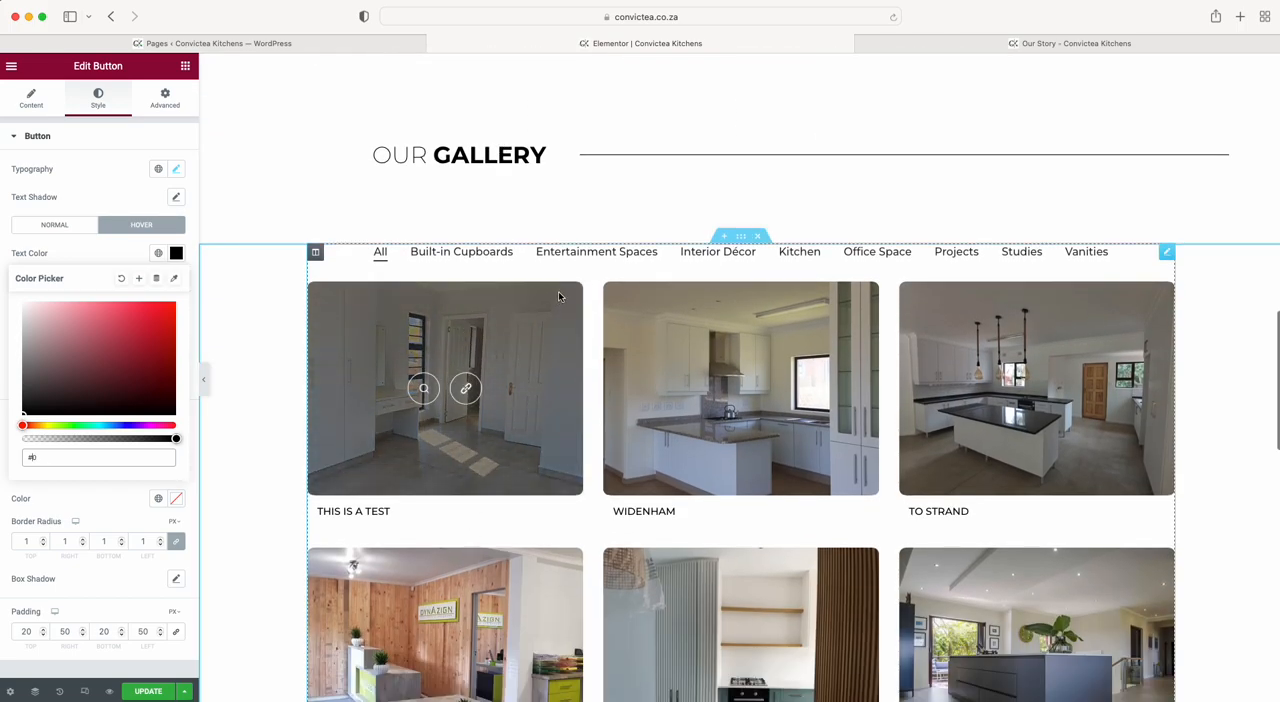
{"action": "left_click", "coordinate": [558, 290]}
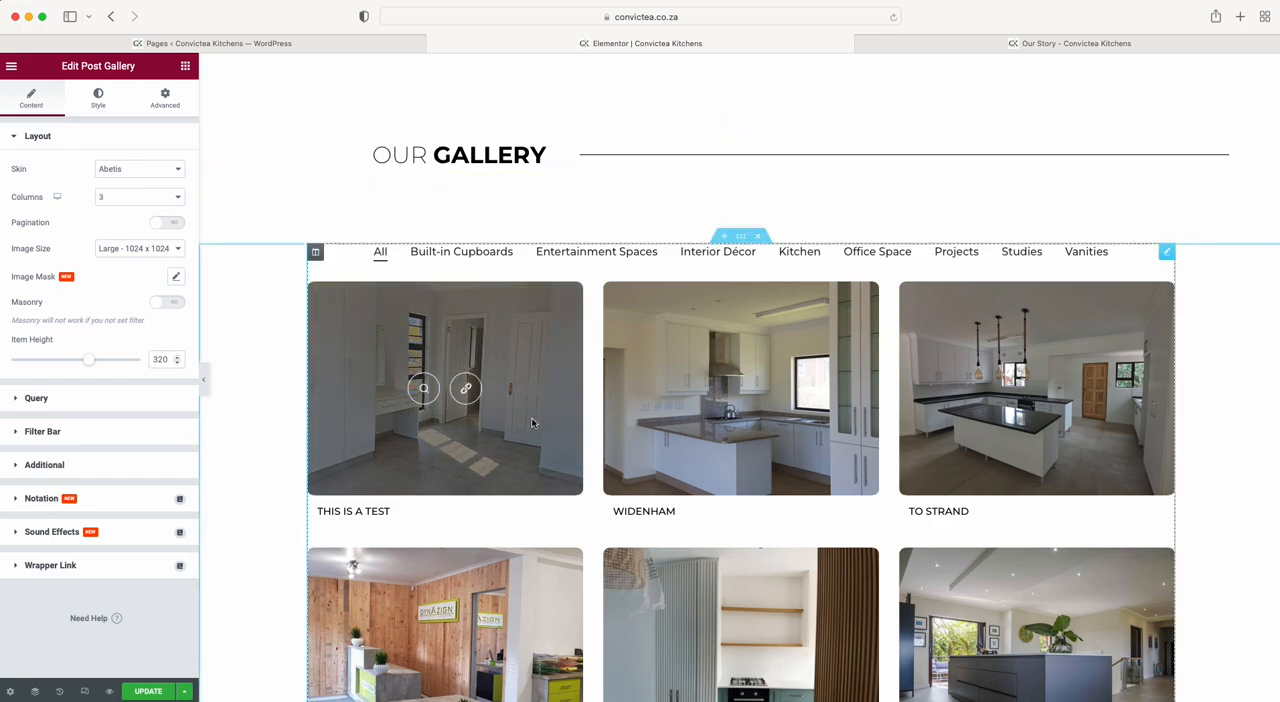
{"action": "left_click", "coordinate": [176, 201]}
{"action": "left_click", "coordinate": [149, 211]}
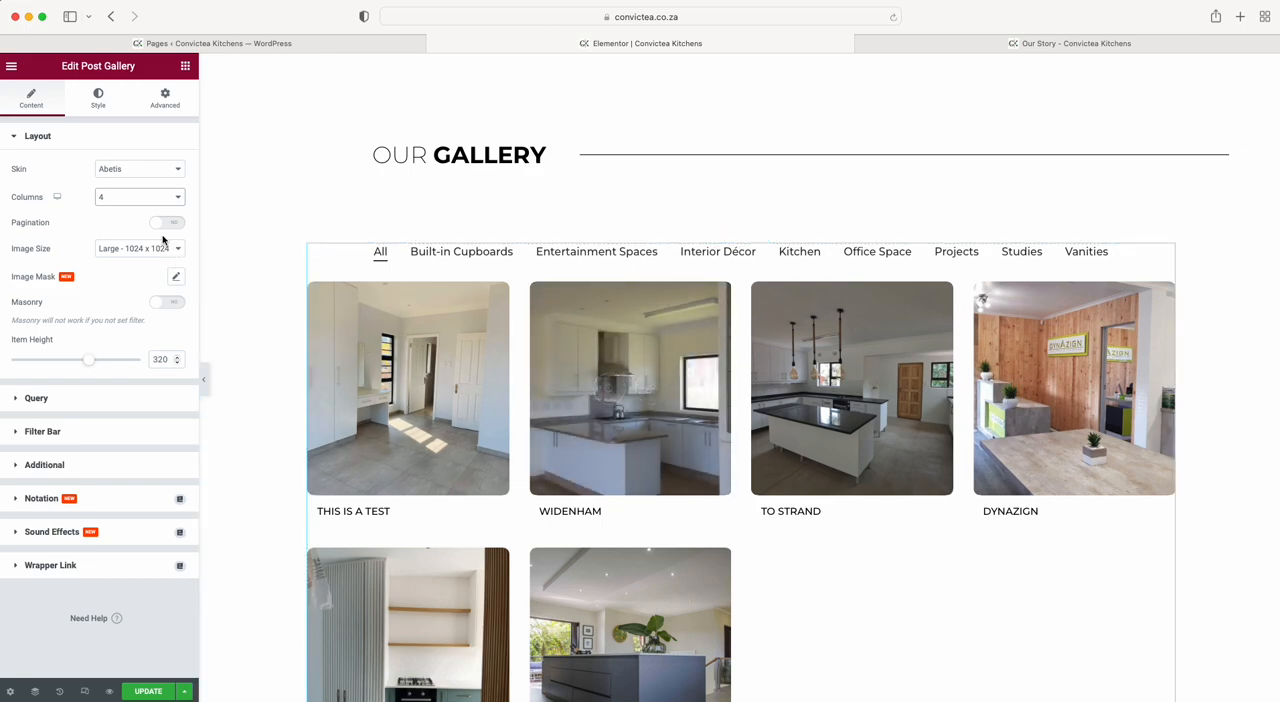
{"action": "left_click", "coordinate": [129, 196]}
{"action": "left_click", "coordinate": [129, 210]}
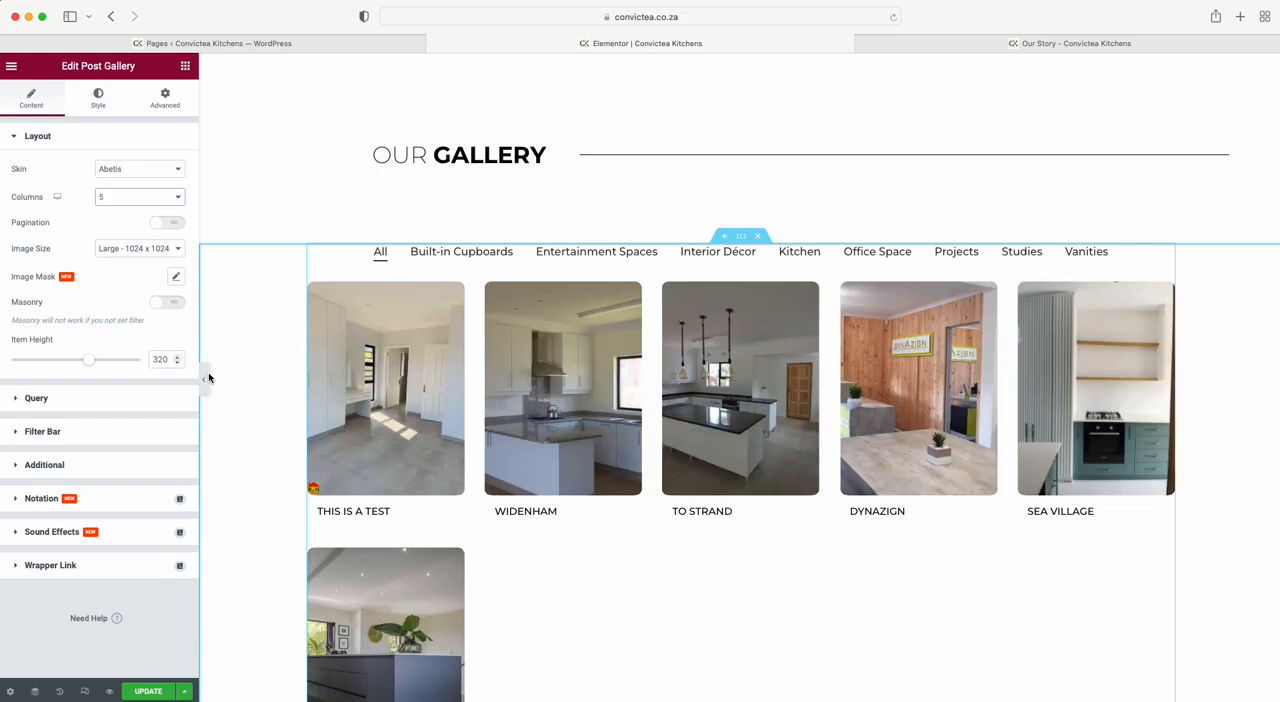
Set the post gallery's image size to Full.
{"action": "left_click", "coordinate": [140, 248]}
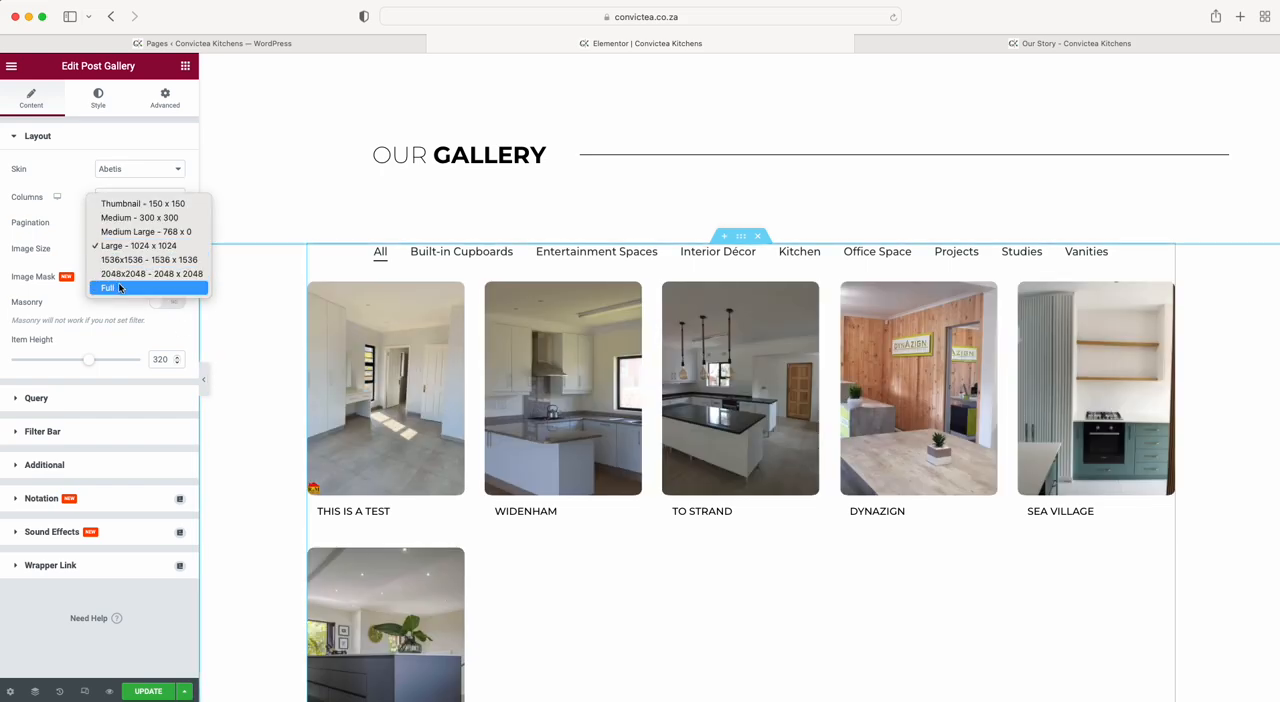
{"action": "left_click", "coordinate": [119, 288]}
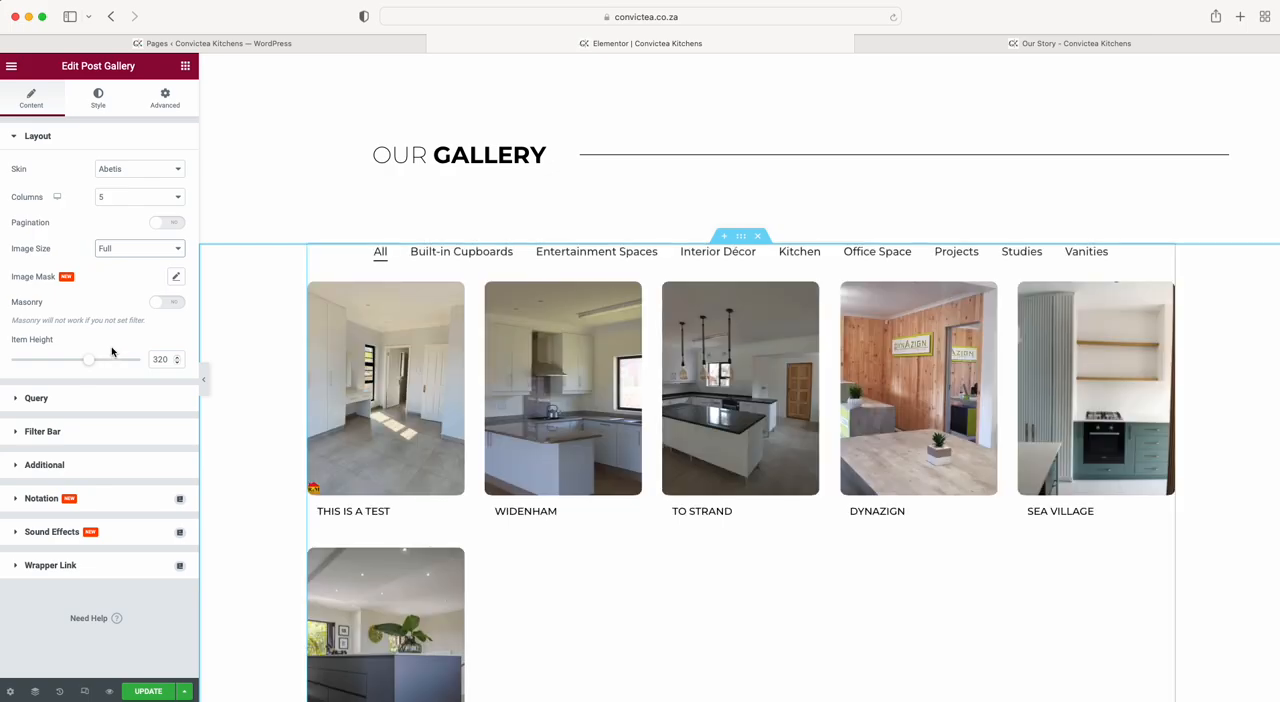
{"action": "left_click", "coordinate": [120, 250]}
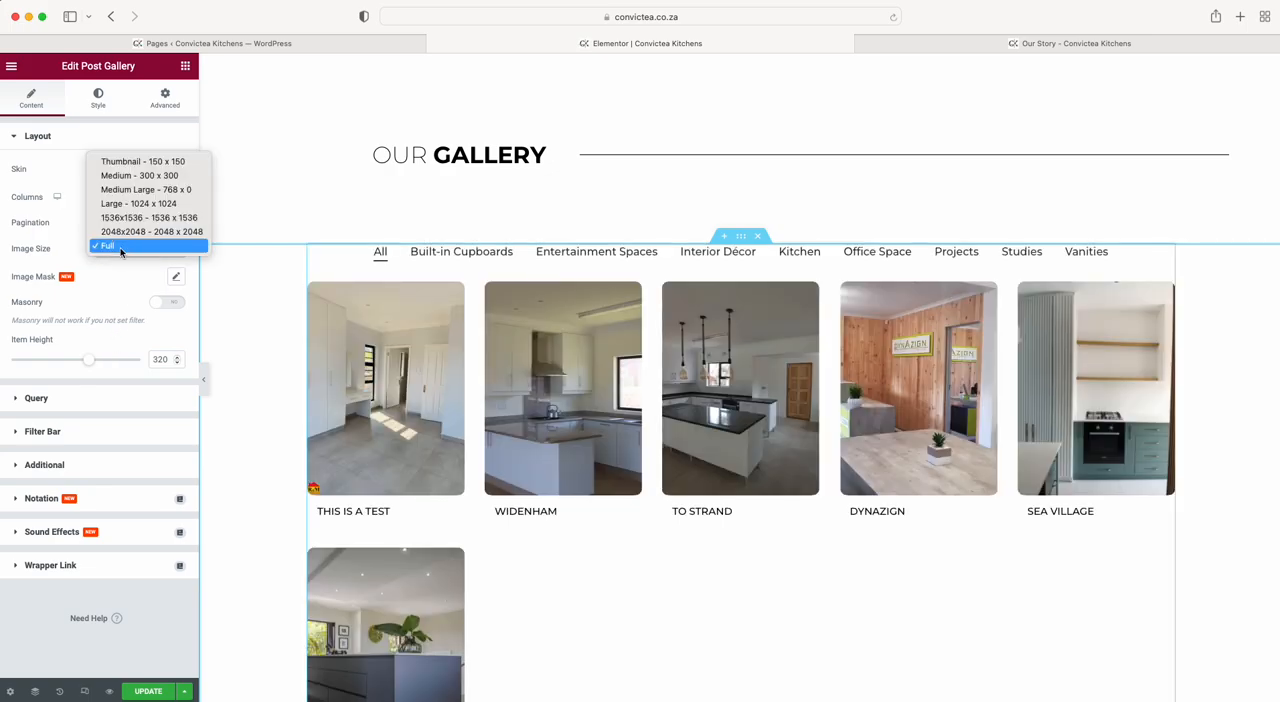
{"action": "left_click", "coordinate": [120, 251]}
Try 6 columns for the post gallery, and set the layout to 3 columns.
{"action": "left_click", "coordinate": [136, 199]}
{"action": "left_click", "coordinate": [129, 210]}
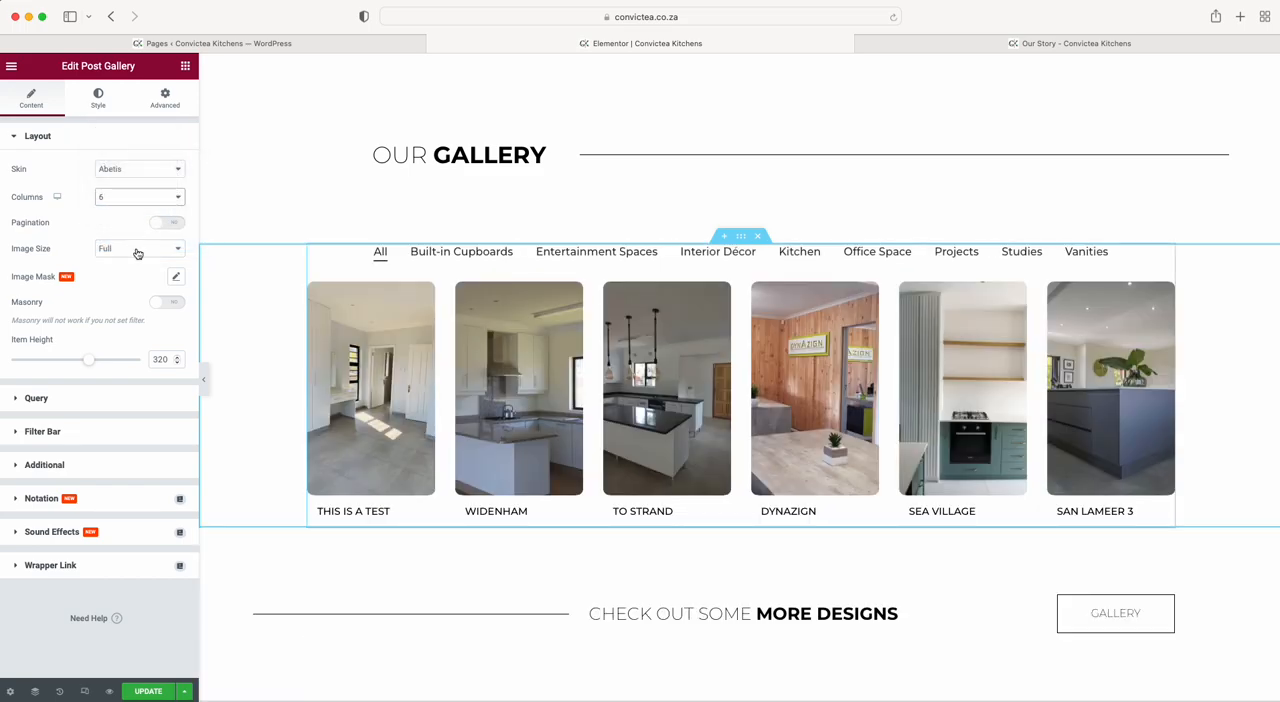
{"action": "left_click", "coordinate": [135, 197]}
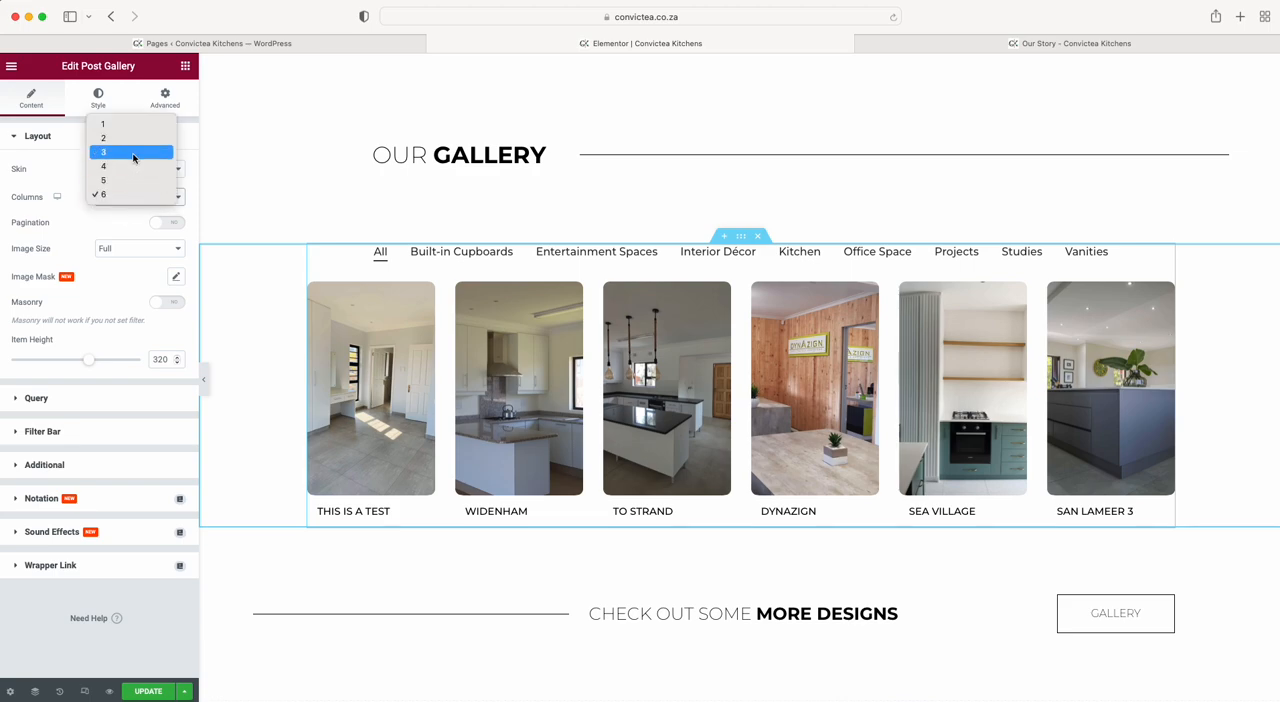
{"action": "left_click", "coordinate": [134, 153]}
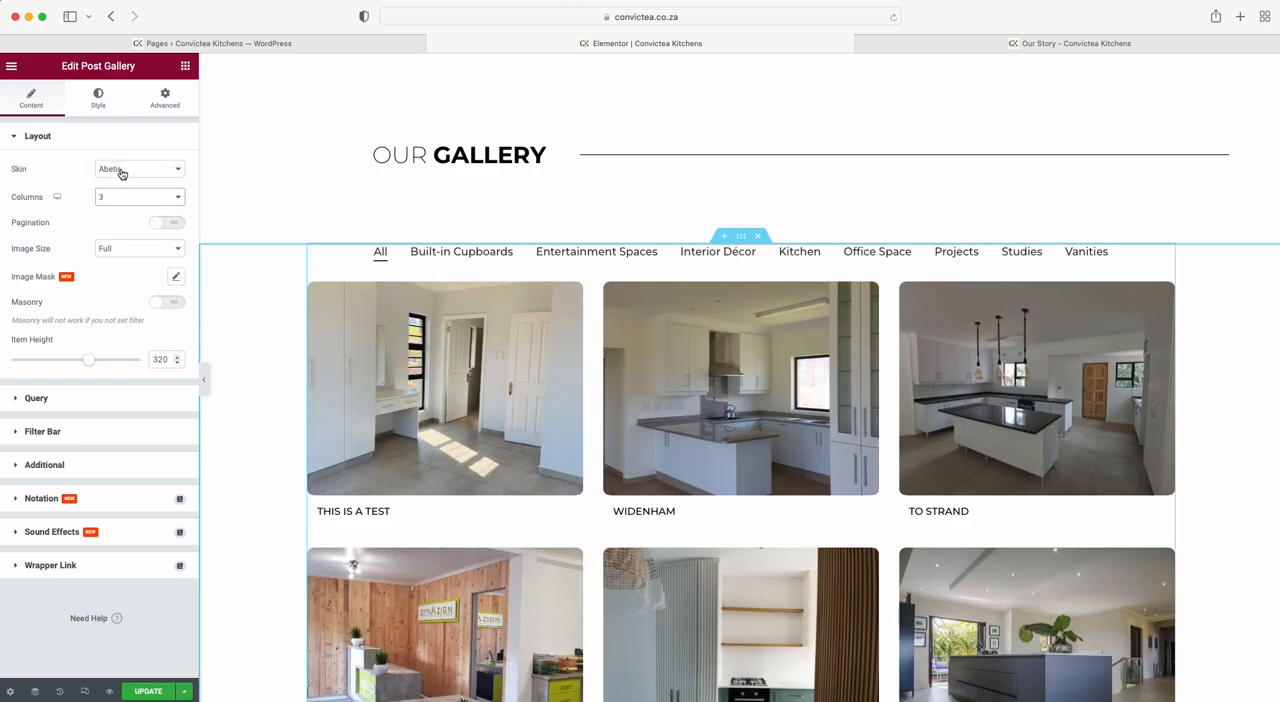
Try the Fedara skin on the post gallery, and switch the skin back to Abetis.
{"action": "left_click", "coordinate": [120, 170]}
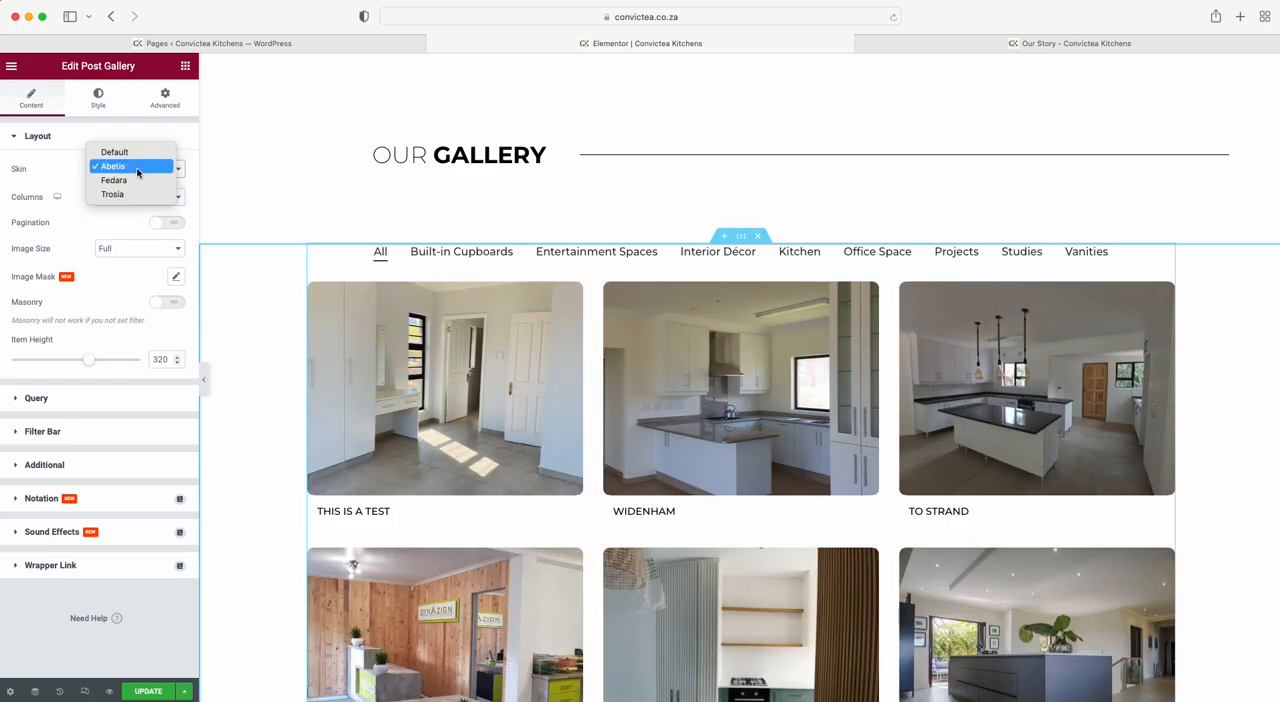
{"action": "left_click", "coordinate": [129, 177]}
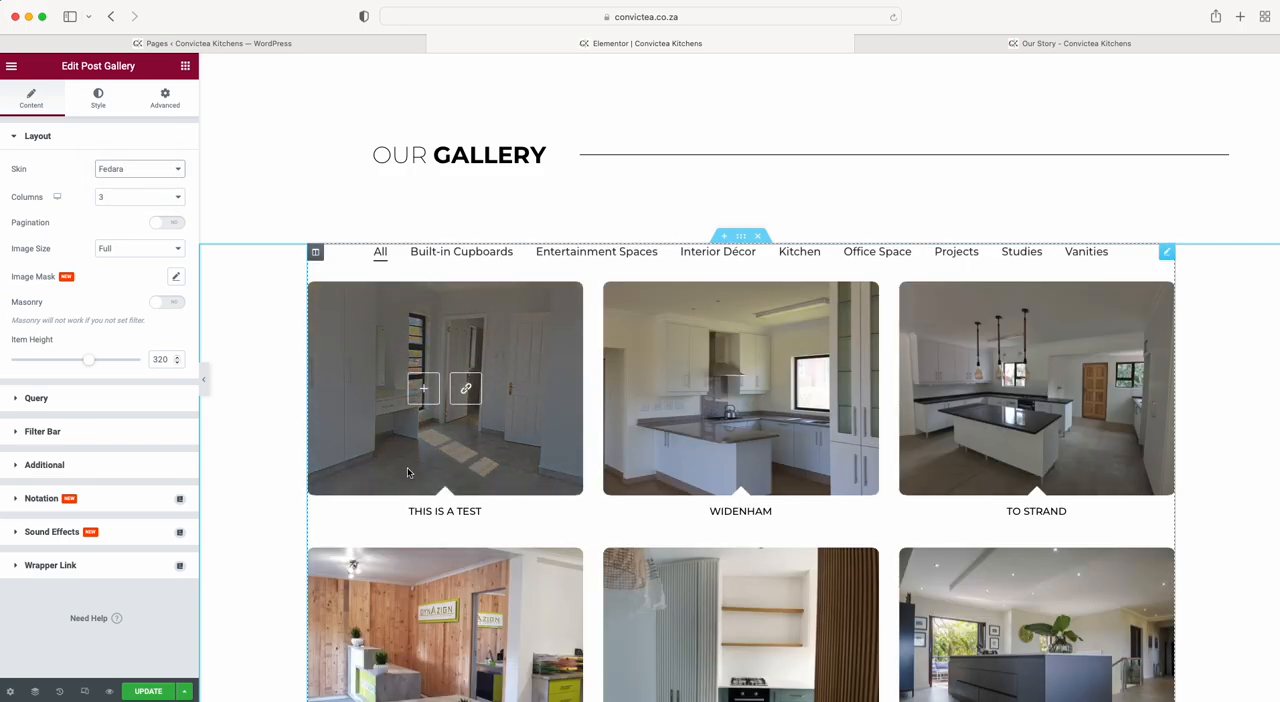
{"action": "left_click", "coordinate": [100, 136]}
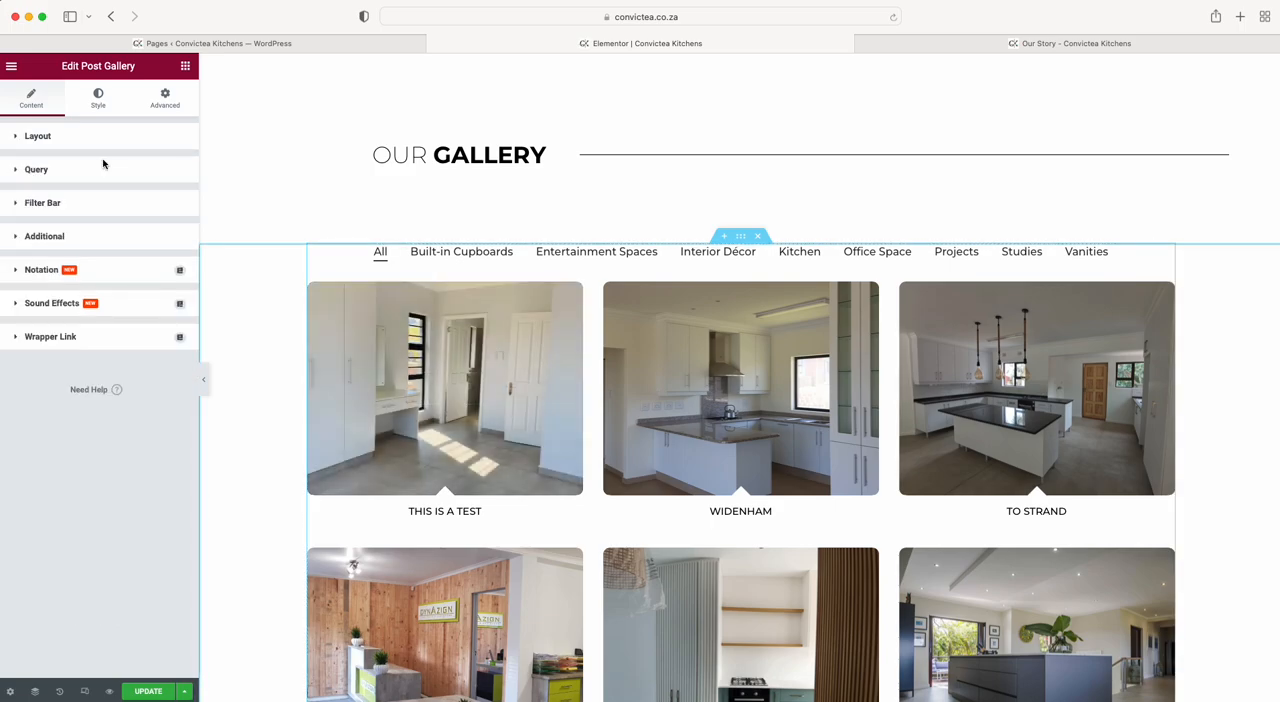
{"action": "left_click", "coordinate": [94, 140]}
{"action": "left_click", "coordinate": [130, 169]}
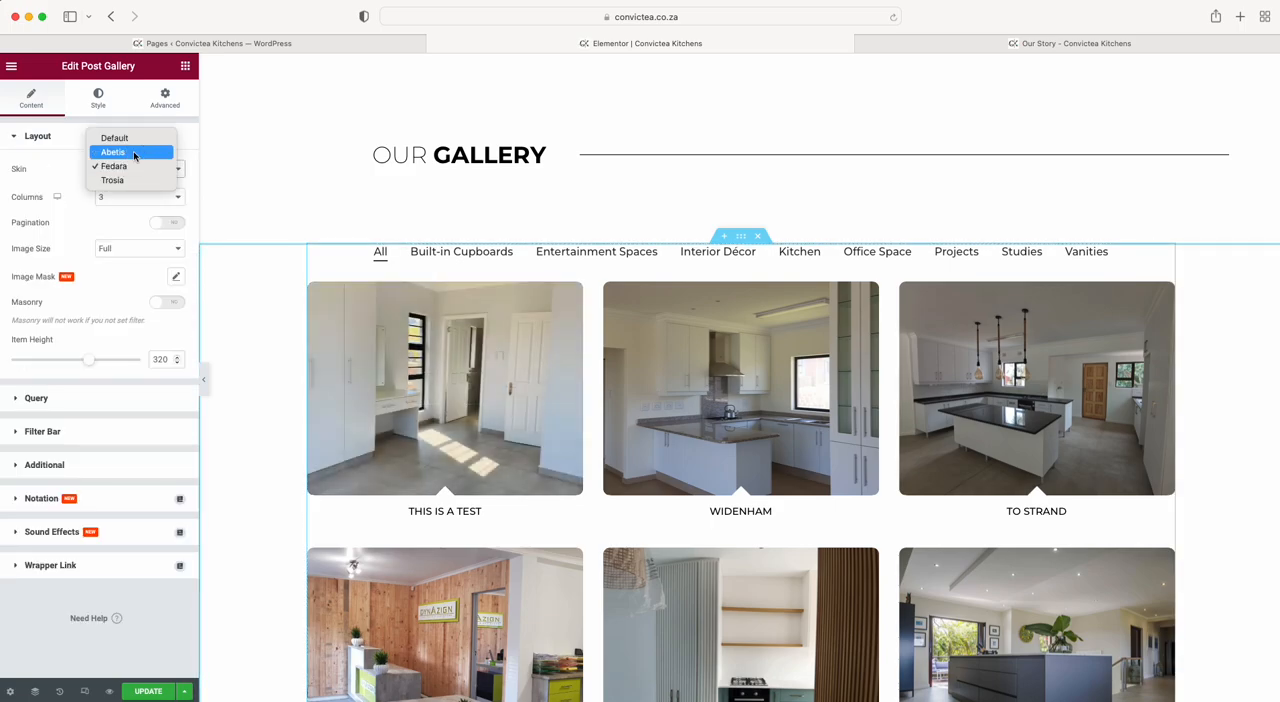
{"action": "left_click", "coordinate": [128, 152]}
Try the Trosia and Default skins on the post gallery, and set the skin to Abetis.
{"action": "left_click", "coordinate": [131, 169]}
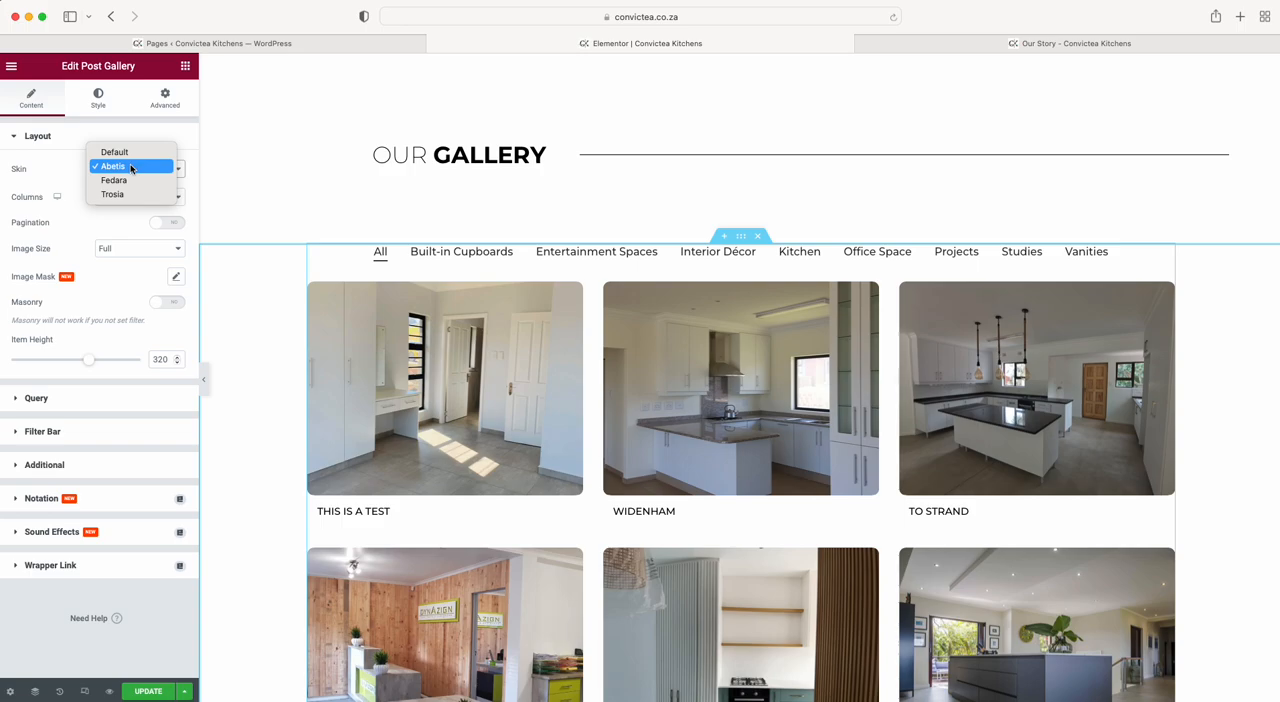
{"action": "left_click", "coordinate": [124, 194]}
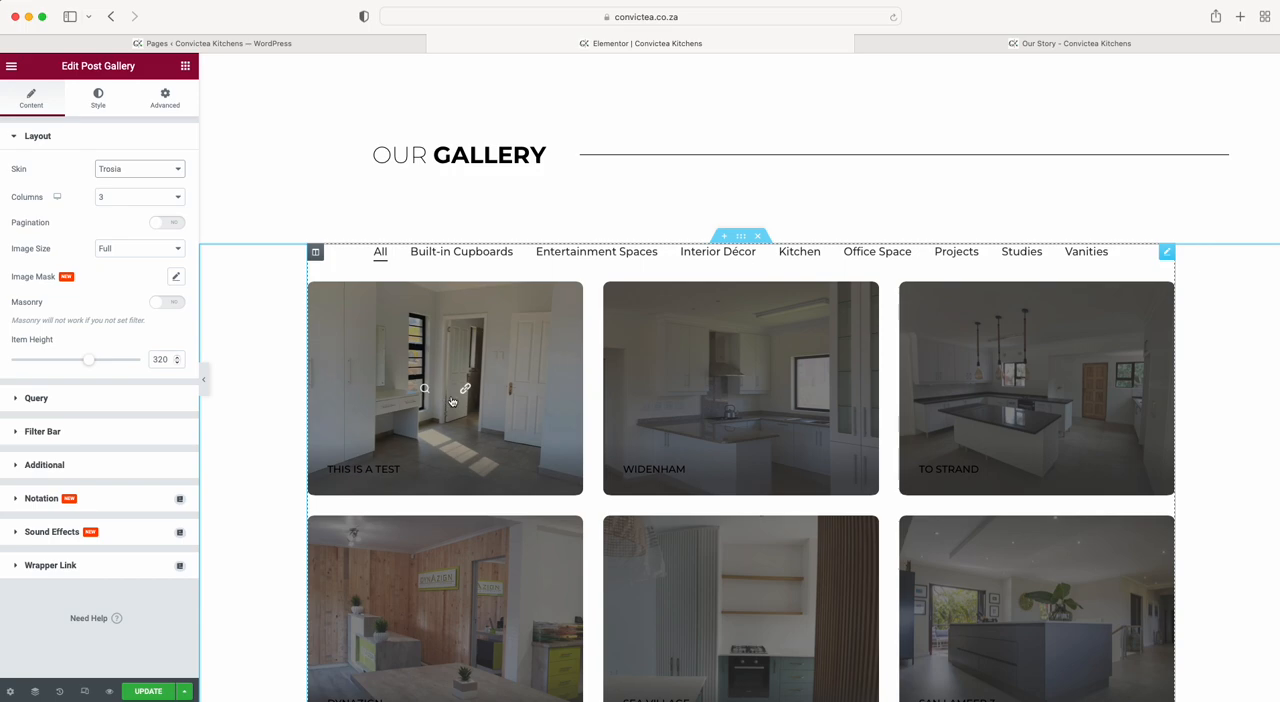
{"action": "left_click", "coordinate": [127, 168]}
{"action": "left_click", "coordinate": [136, 124]}
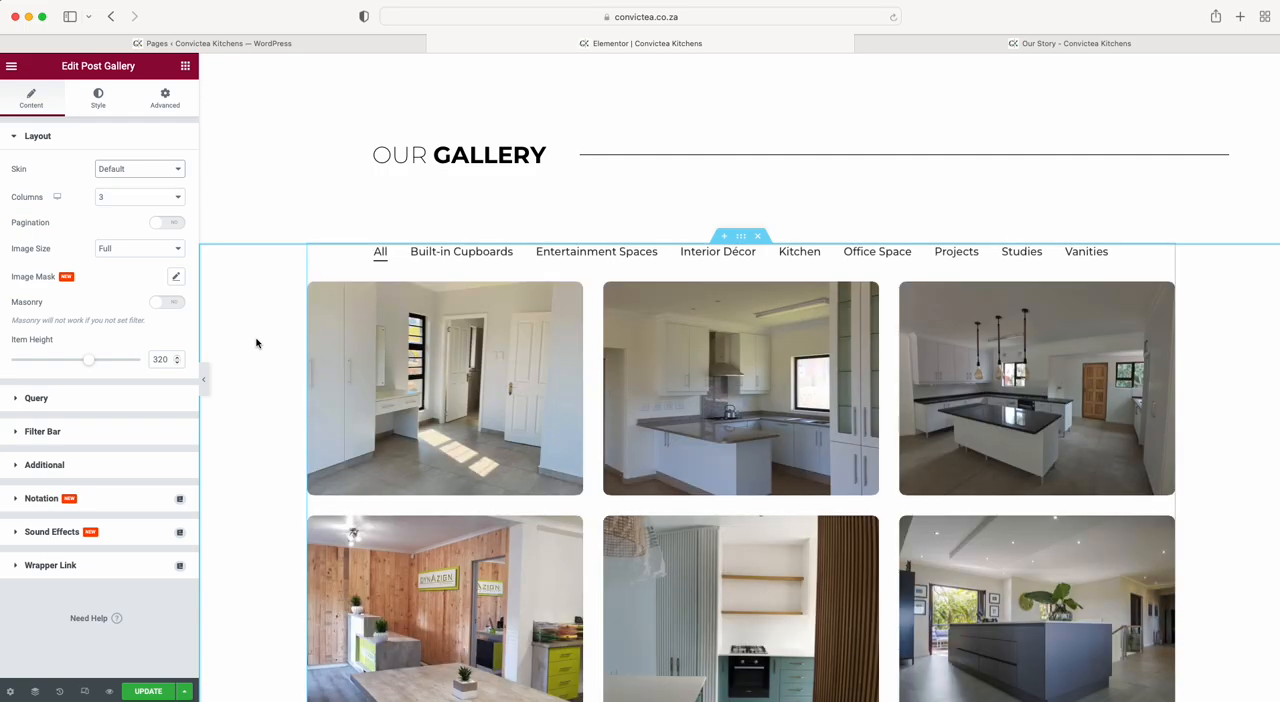
{"action": "mouse_move", "coordinate": [364, 413]}
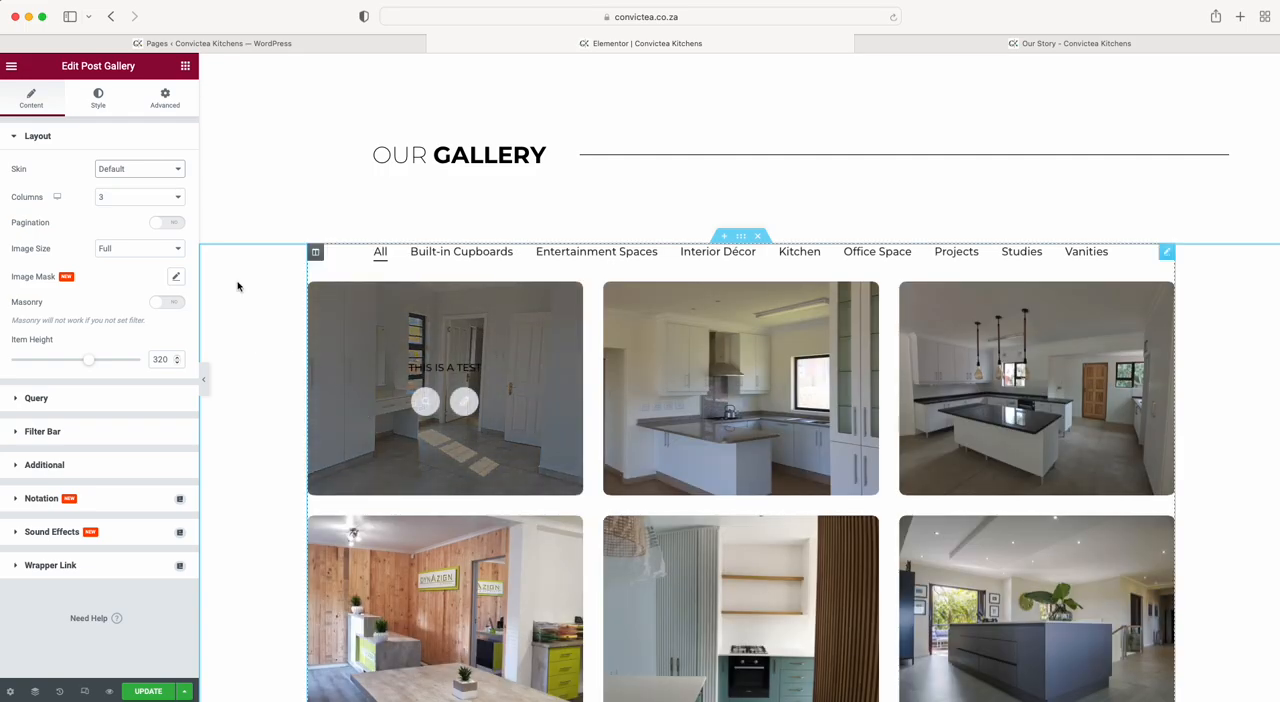
{"action": "left_click", "coordinate": [135, 168]}
{"action": "left_click", "coordinate": [130, 181]}
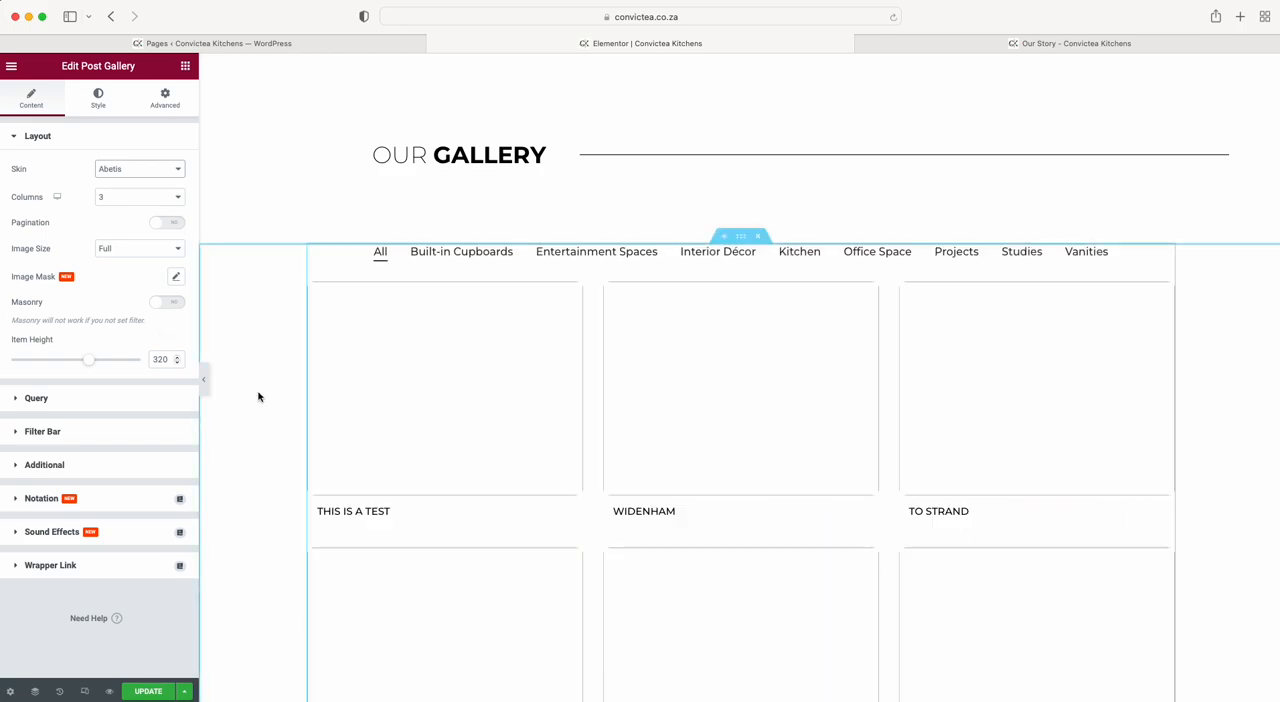
Examine the greyed-out quote and pictures sections below the Check Out Some More Designs heading.
{"action": "scroll", "coordinate": [392, 489], "scroll_direction": "down", "scroll_amount": 5}
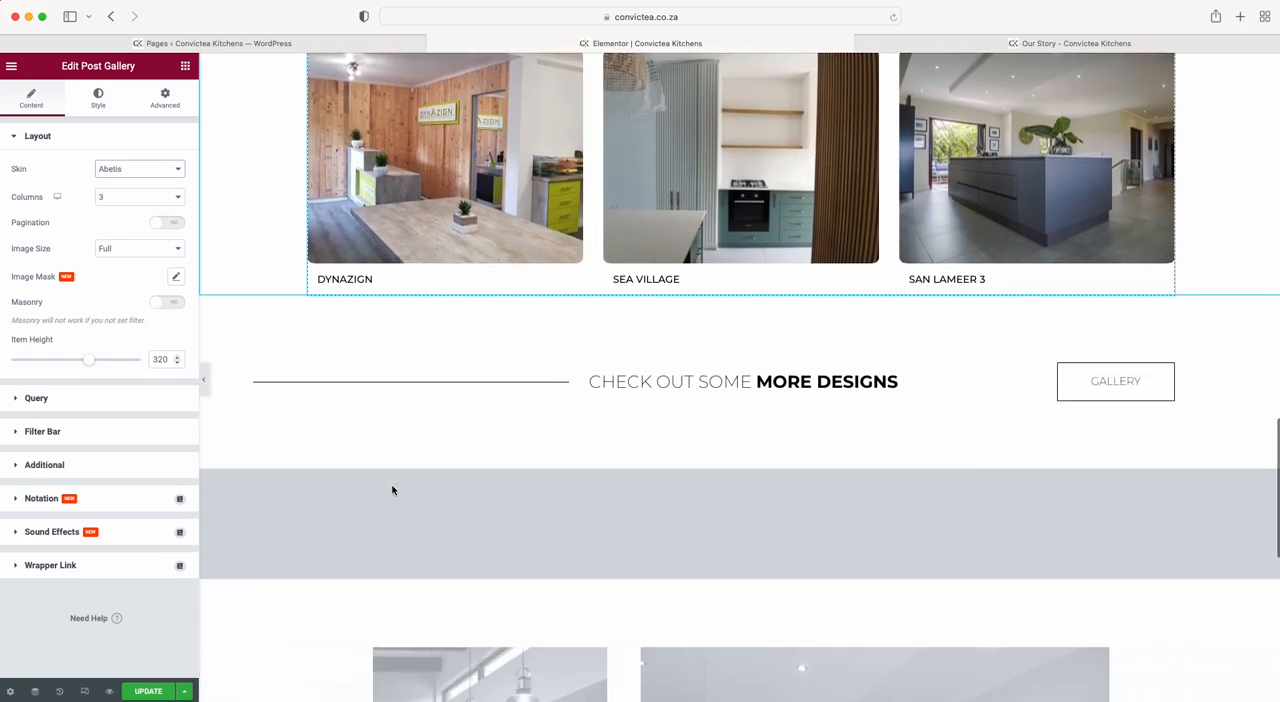
{"action": "scroll", "coordinate": [543, 336], "scroll_direction": "down", "scroll_amount": 6}
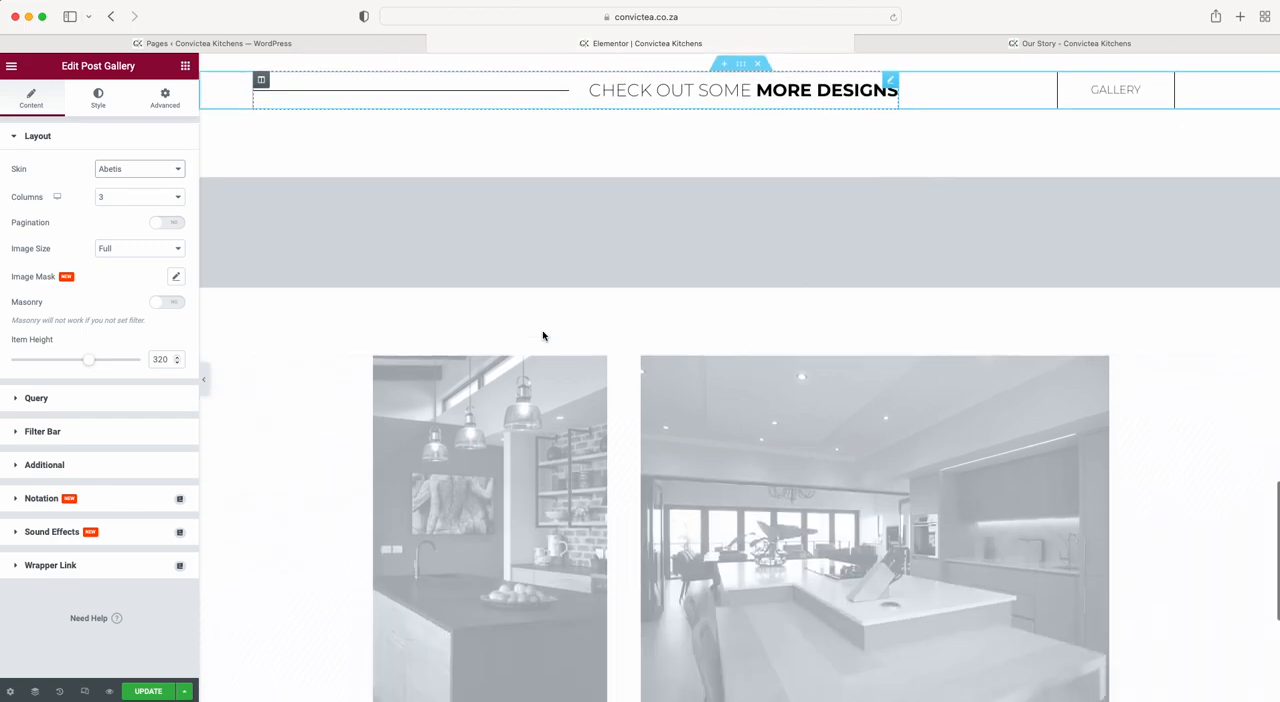
{"action": "scroll", "coordinate": [543, 336], "scroll_direction": "up", "scroll_amount": 2}
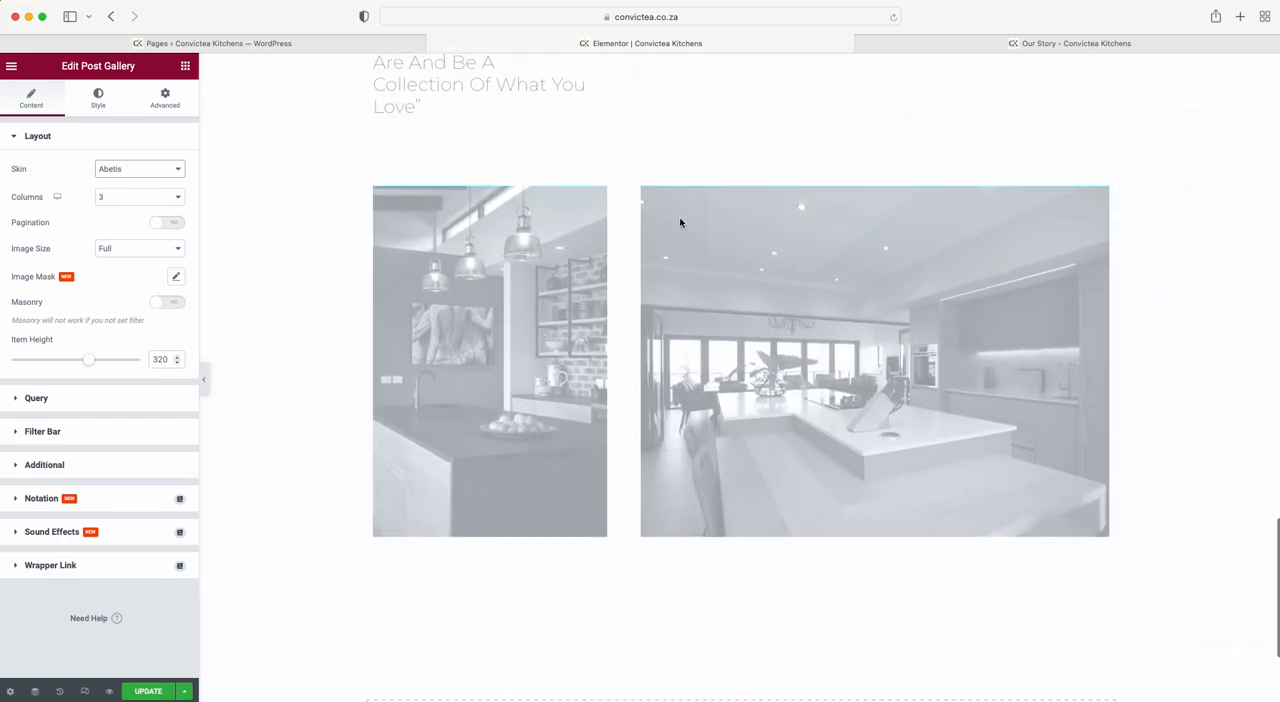
{"action": "scroll", "coordinate": [648, 388], "scroll_direction": "up", "scroll_amount": 1}
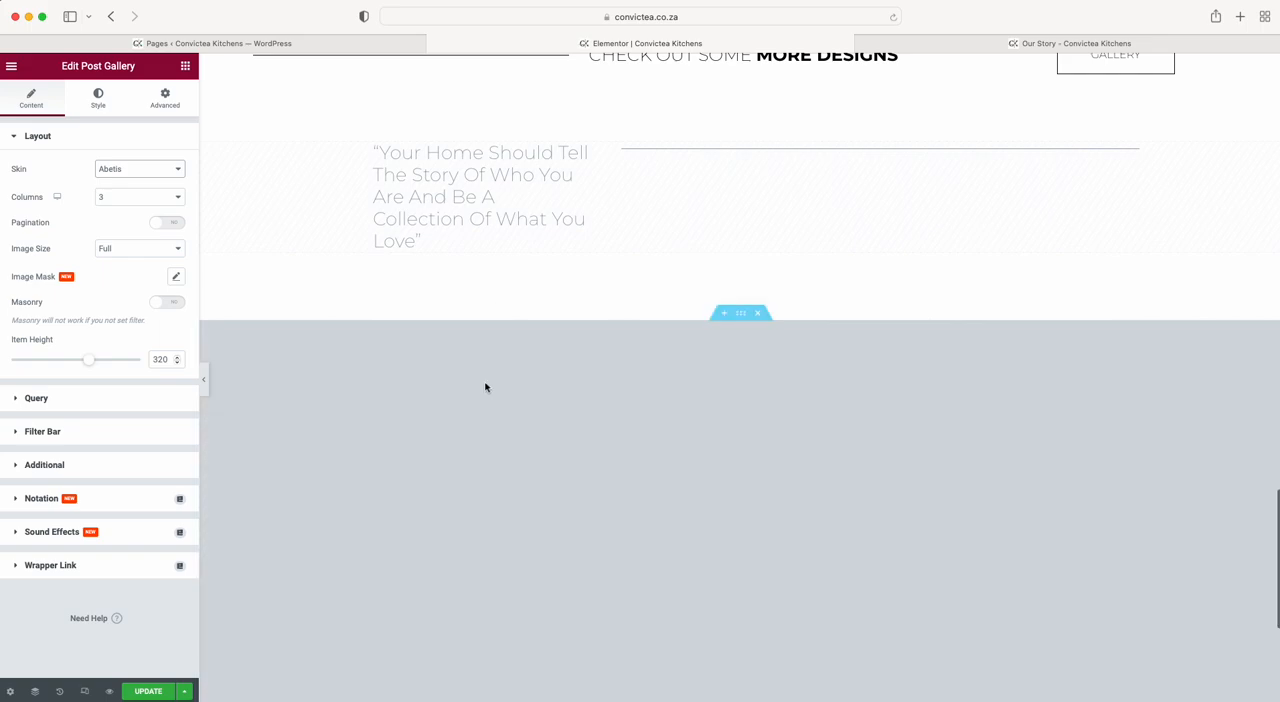
{"action": "scroll", "coordinate": [487, 388], "scroll_direction": "up", "scroll_amount": 1}
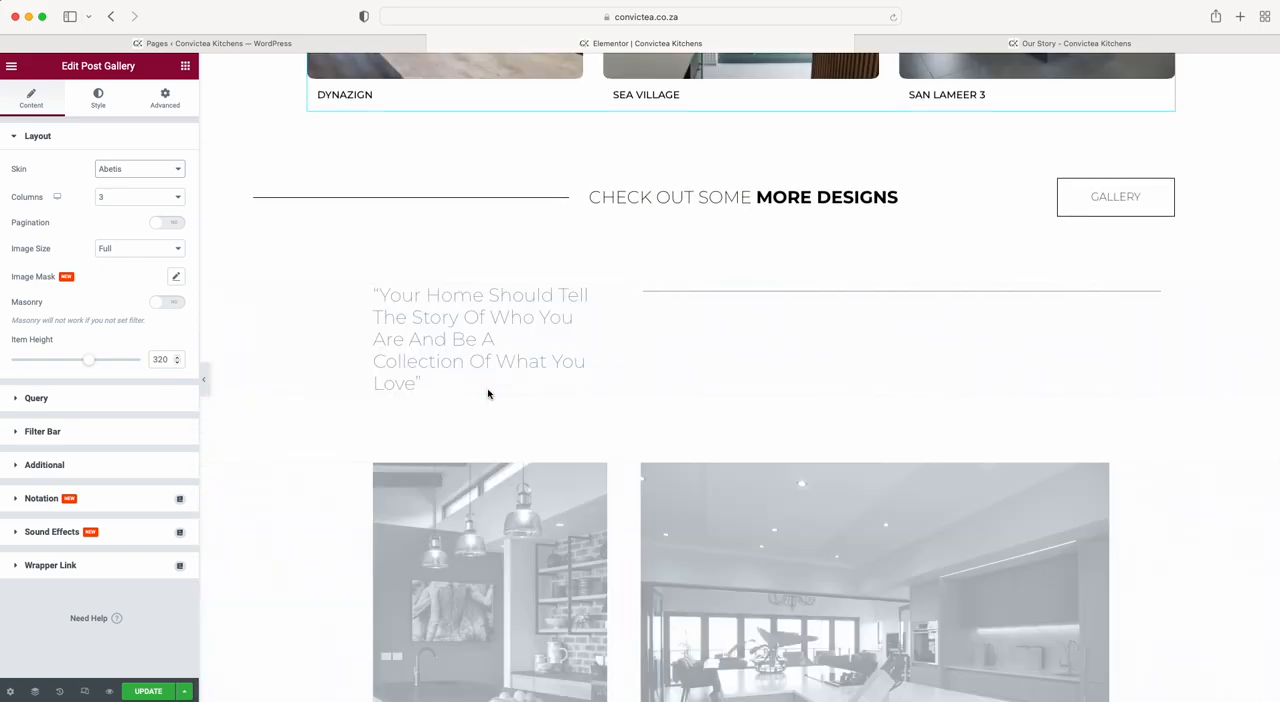
{"action": "scroll", "coordinate": [488, 390], "scroll_direction": "down", "scroll_amount": 3}
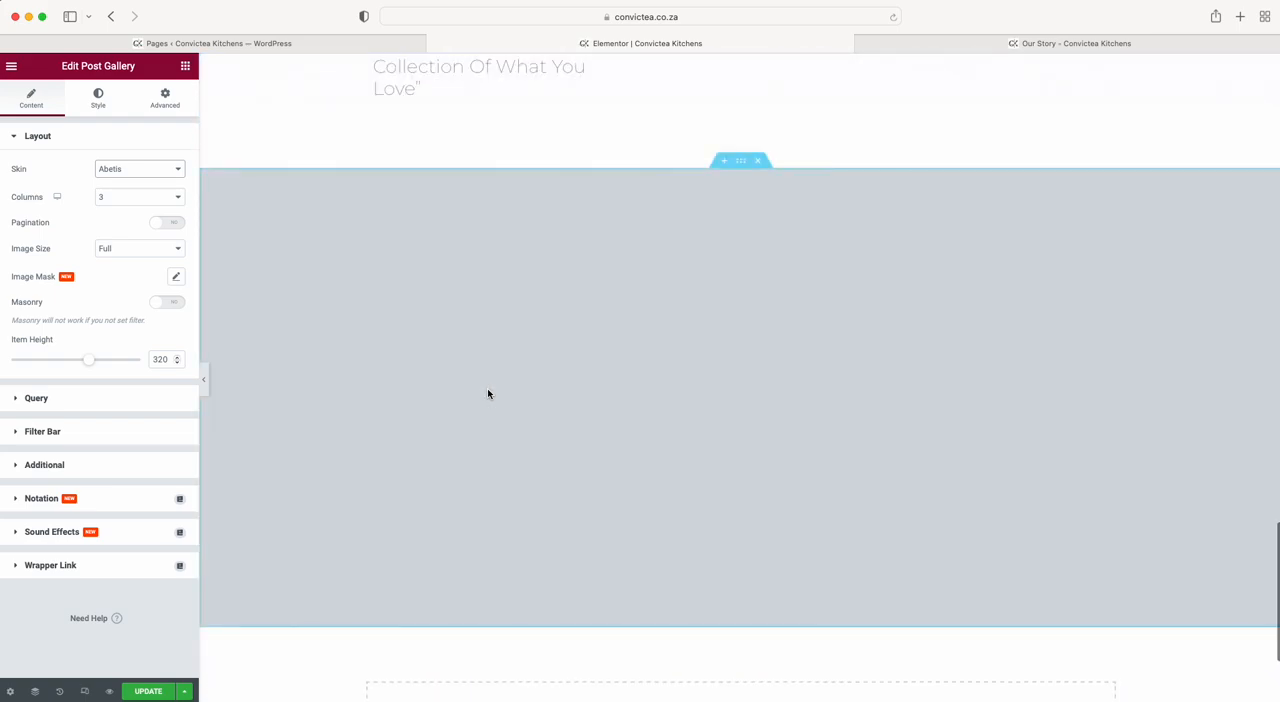
{"action": "scroll", "coordinate": [488, 390], "scroll_direction": "up", "scroll_amount": 2}
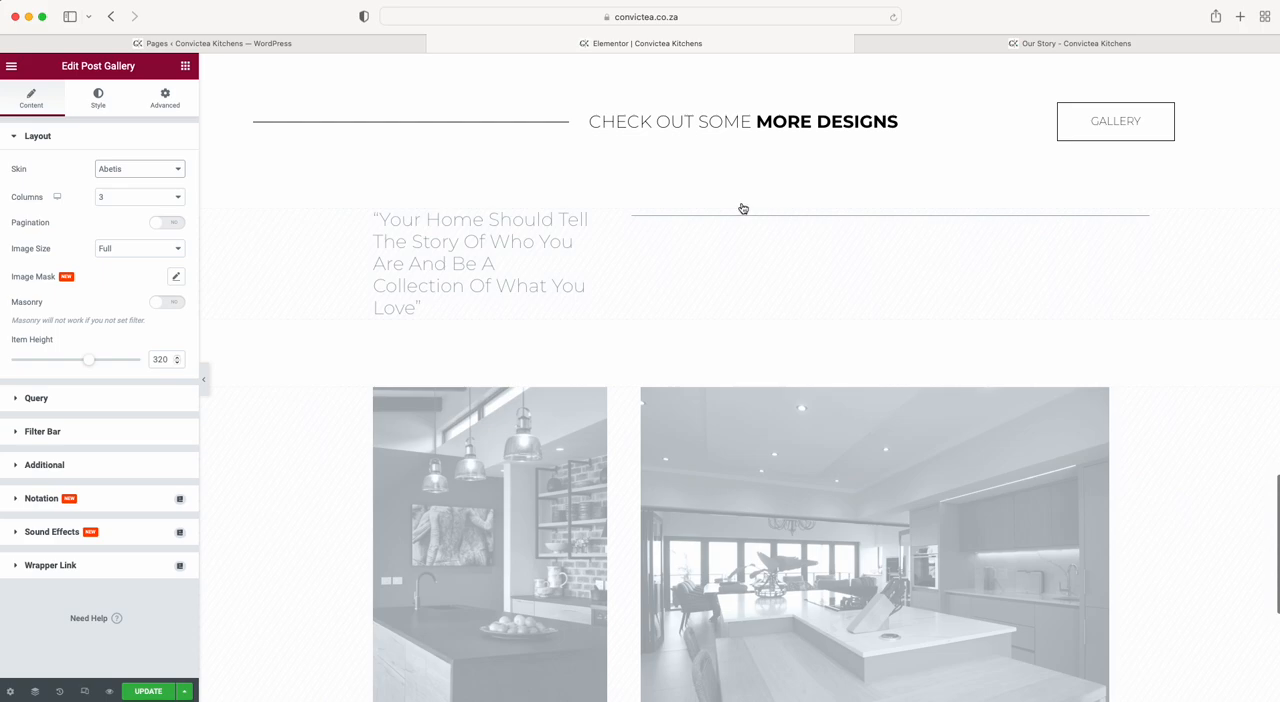
Open the Navigator and the More Projects BT section's responsive settings, and try hiding that section on desktop.
{"action": "left_click", "coordinate": [35, 693]}
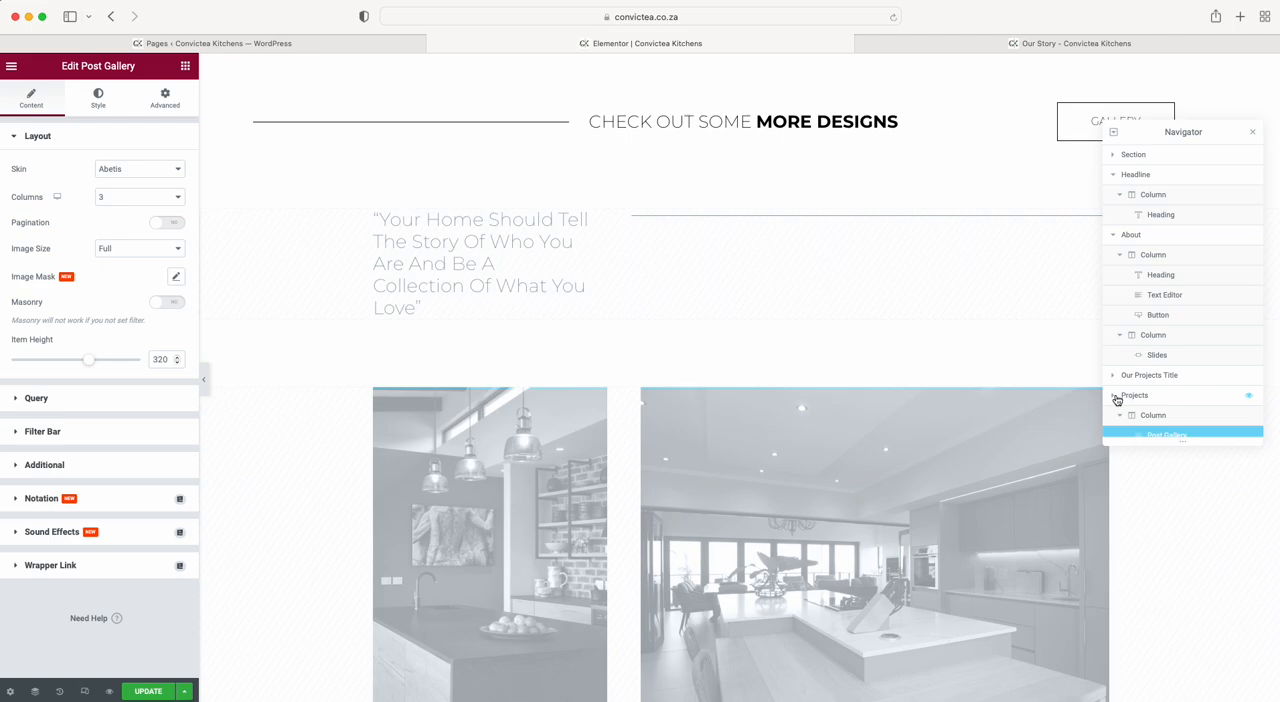
{"action": "left_click", "coordinate": [1117, 399]}
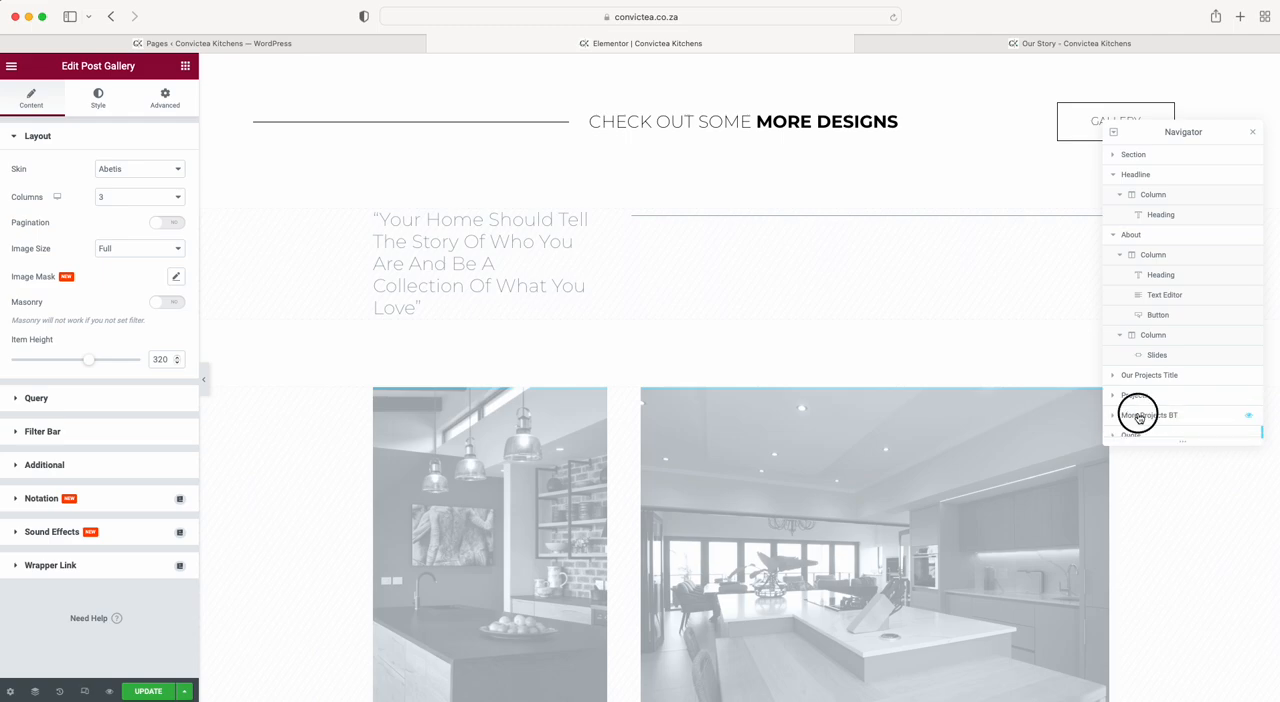
{"action": "left_click", "coordinate": [1136, 415]}
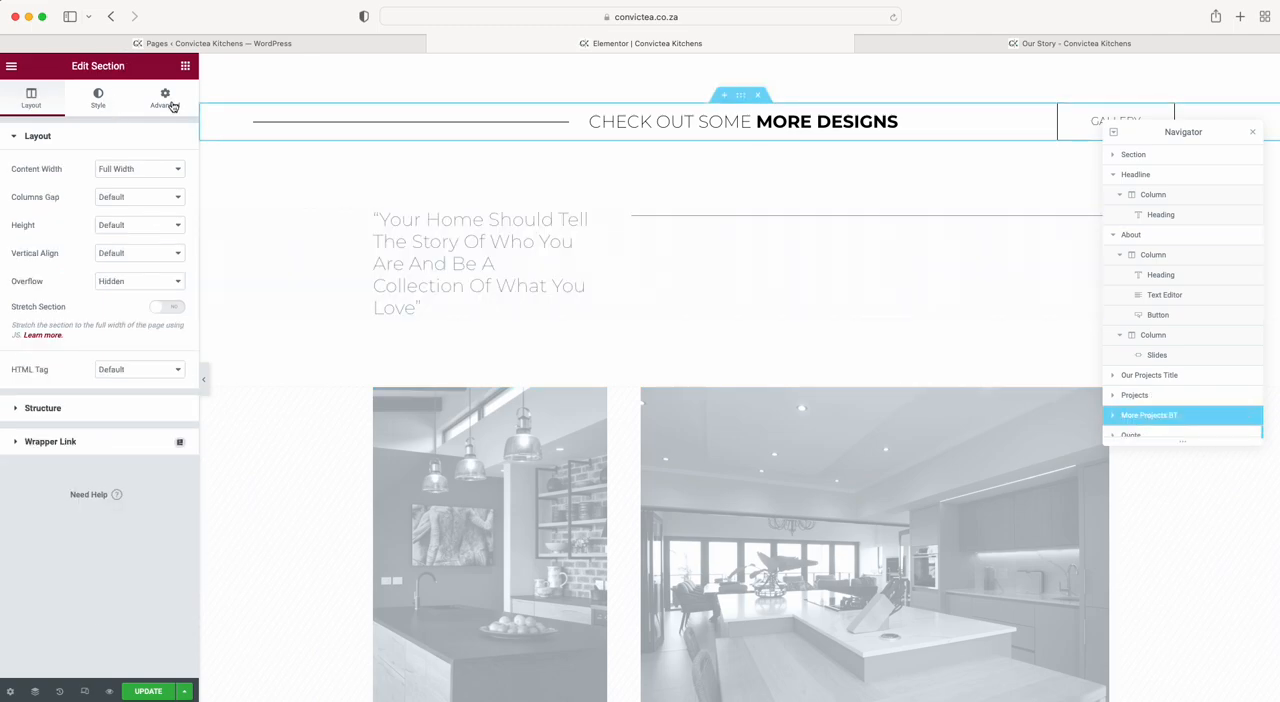
{"action": "left_click", "coordinate": [165, 100]}
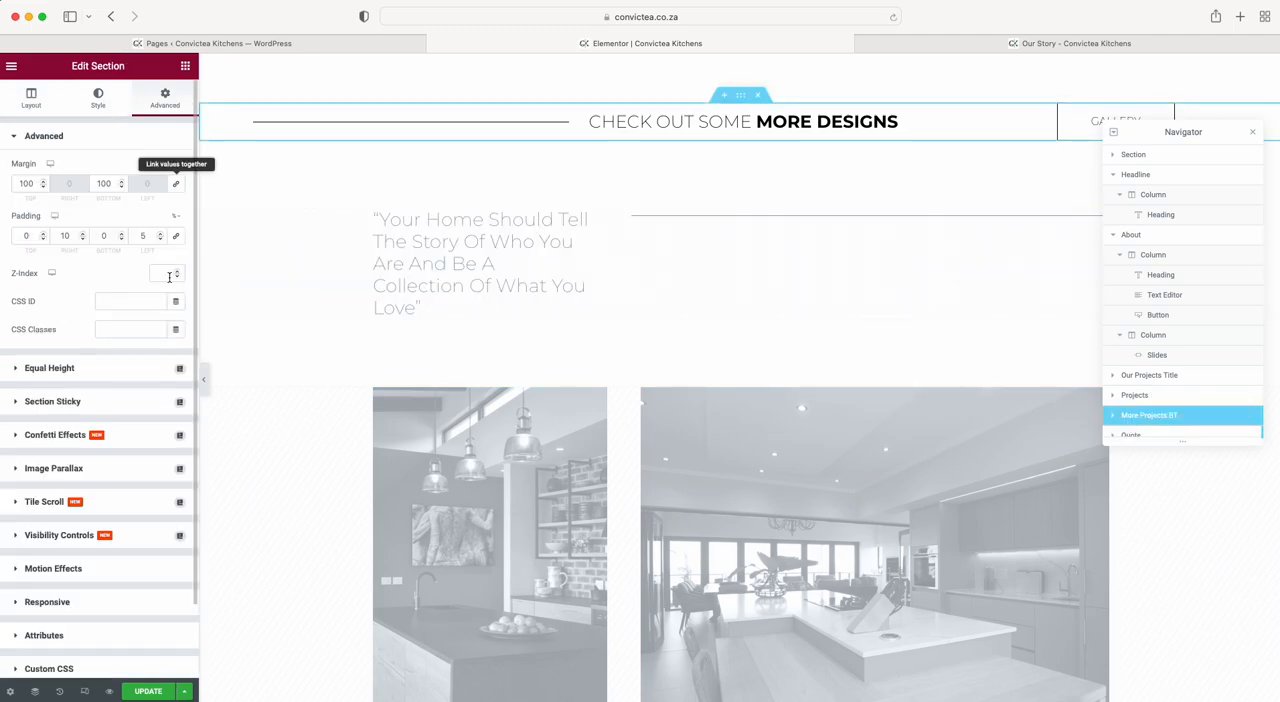
{"action": "left_click", "coordinate": [45, 604]}
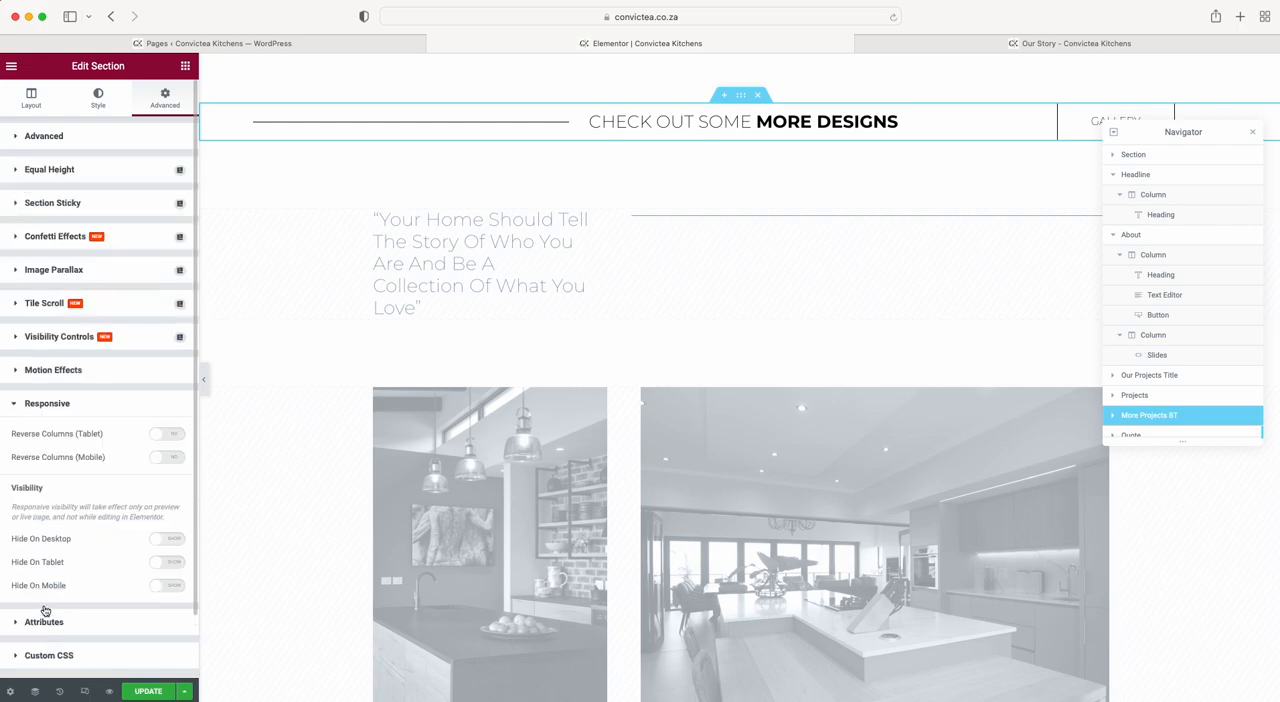
{"action": "left_click", "coordinate": [165, 538]}
{"action": "left_click", "coordinate": [165, 538]}
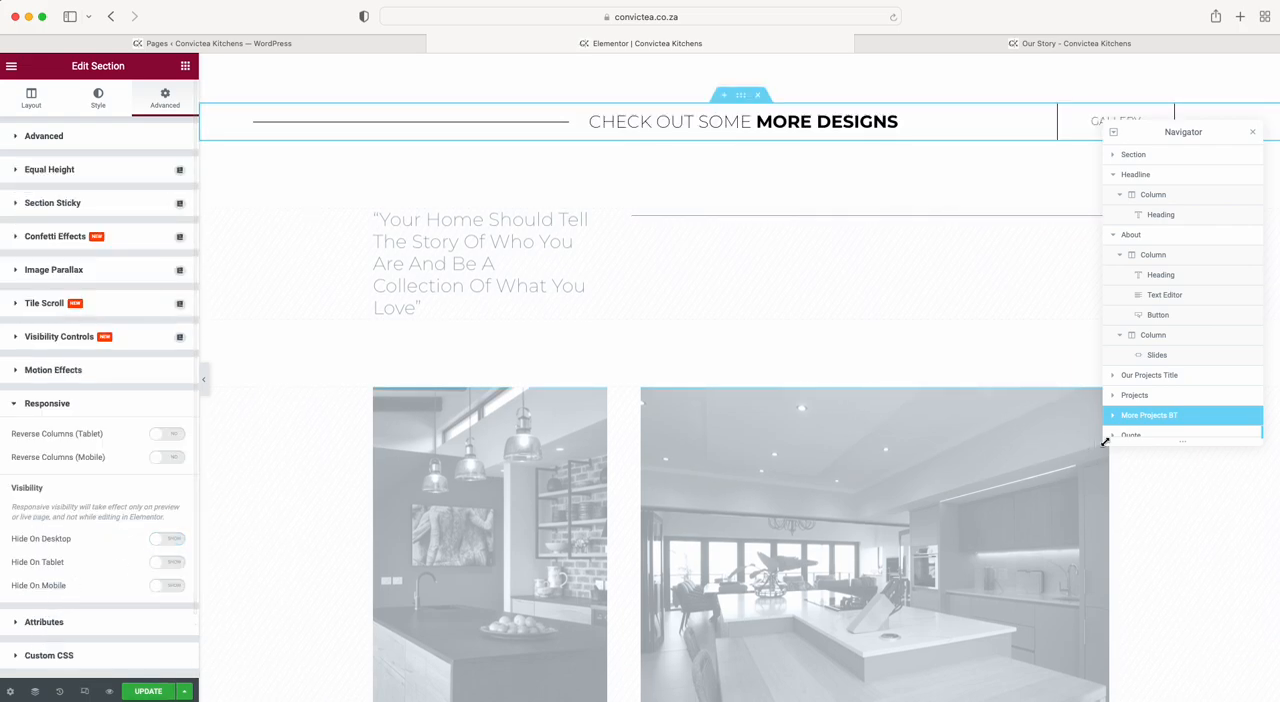
Make the Quote section visible on desktop, tablet and mobile.
{"action": "scroll", "coordinate": [1150, 415], "scroll_direction": "down", "scroll_amount": 1}
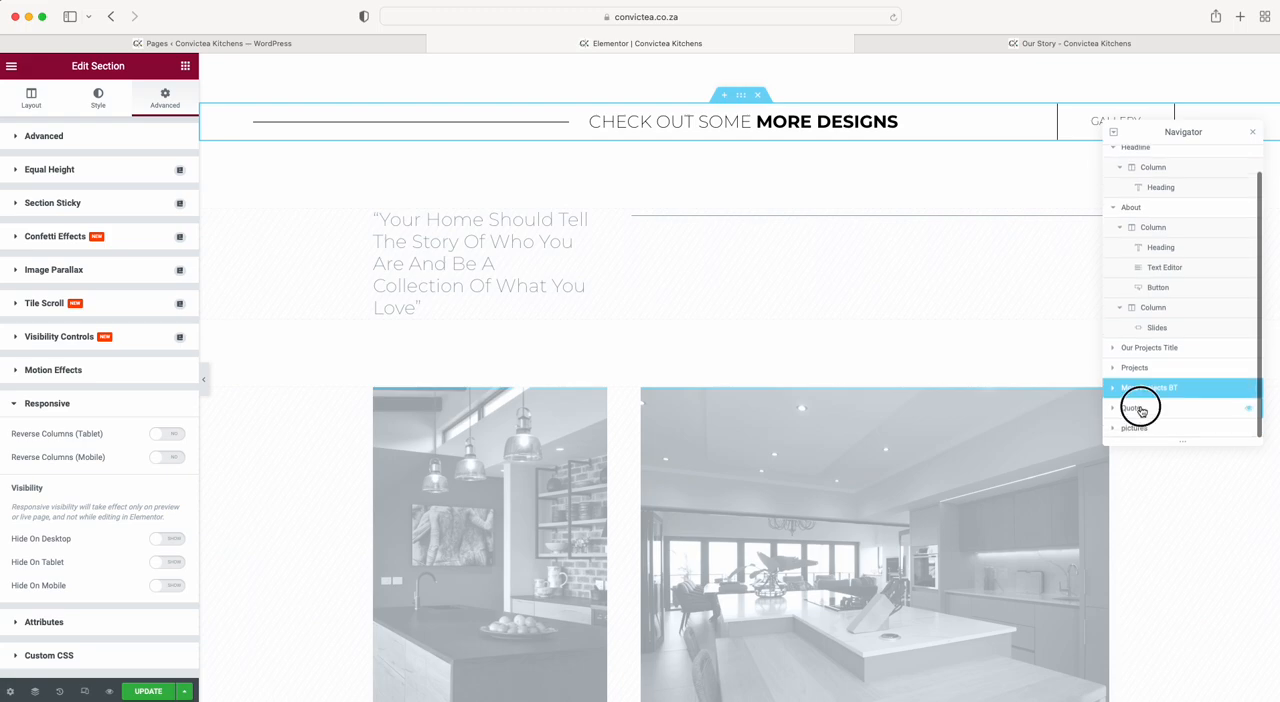
{"action": "left_click", "coordinate": [1132, 408]}
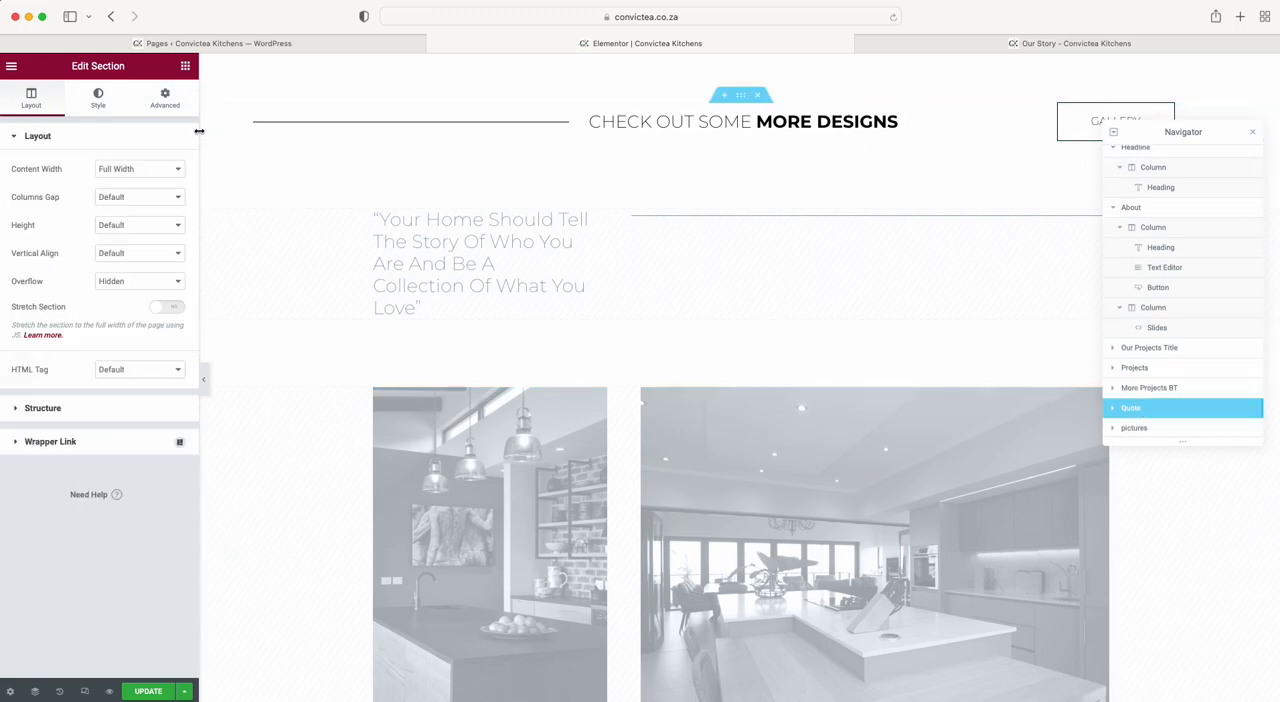
{"action": "left_click", "coordinate": [165, 97]}
{"action": "scroll", "coordinate": [100, 536], "scroll_direction": "down", "scroll_amount": 1}
{"action": "left_click", "coordinate": [55, 560]}
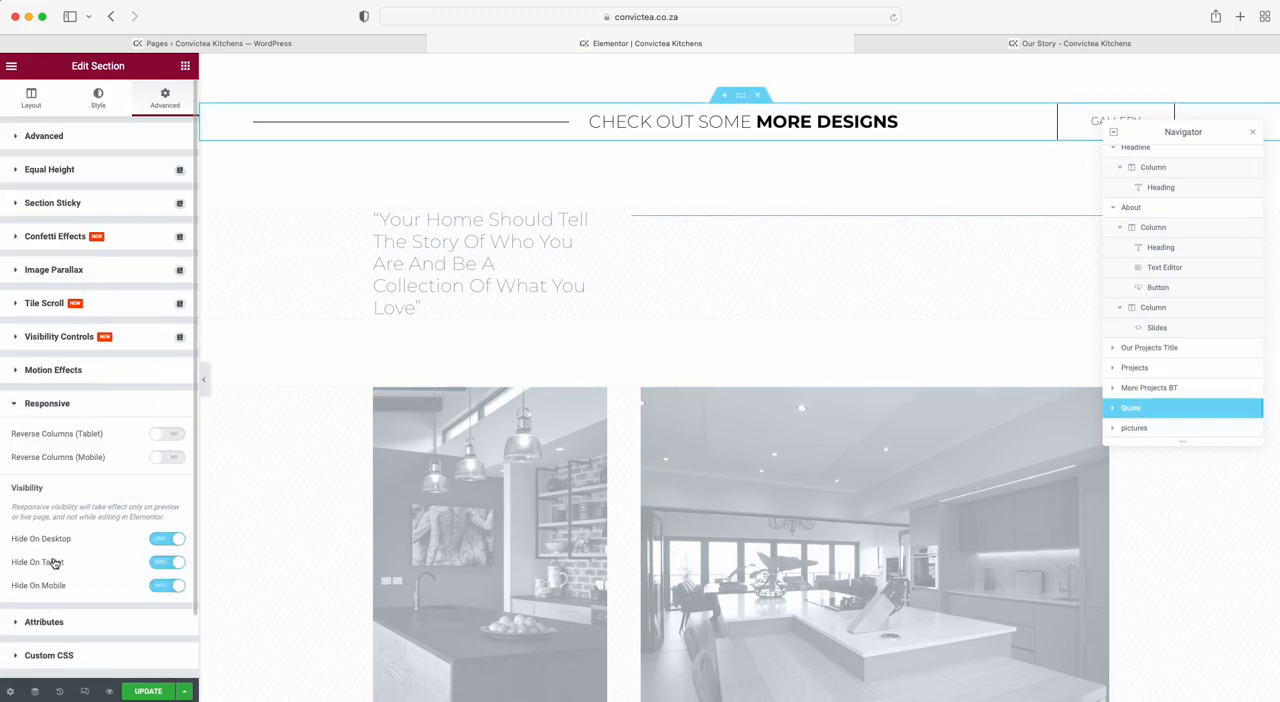
{"action": "left_click", "coordinate": [168, 538]}
{"action": "left_click", "coordinate": [168, 562]}
{"action": "left_click", "coordinate": [168, 585]}
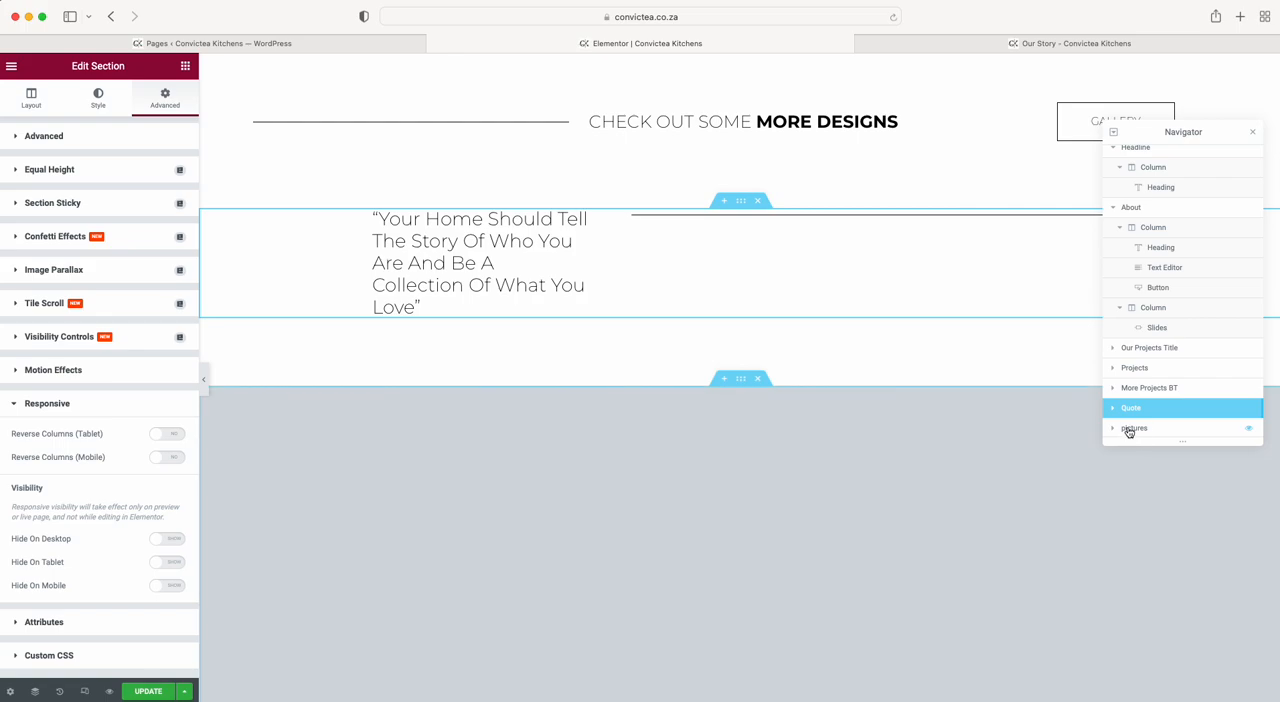
Make the pictures section visible on desktop, tablet and mobile.
{"action": "left_click", "coordinate": [1128, 430]}
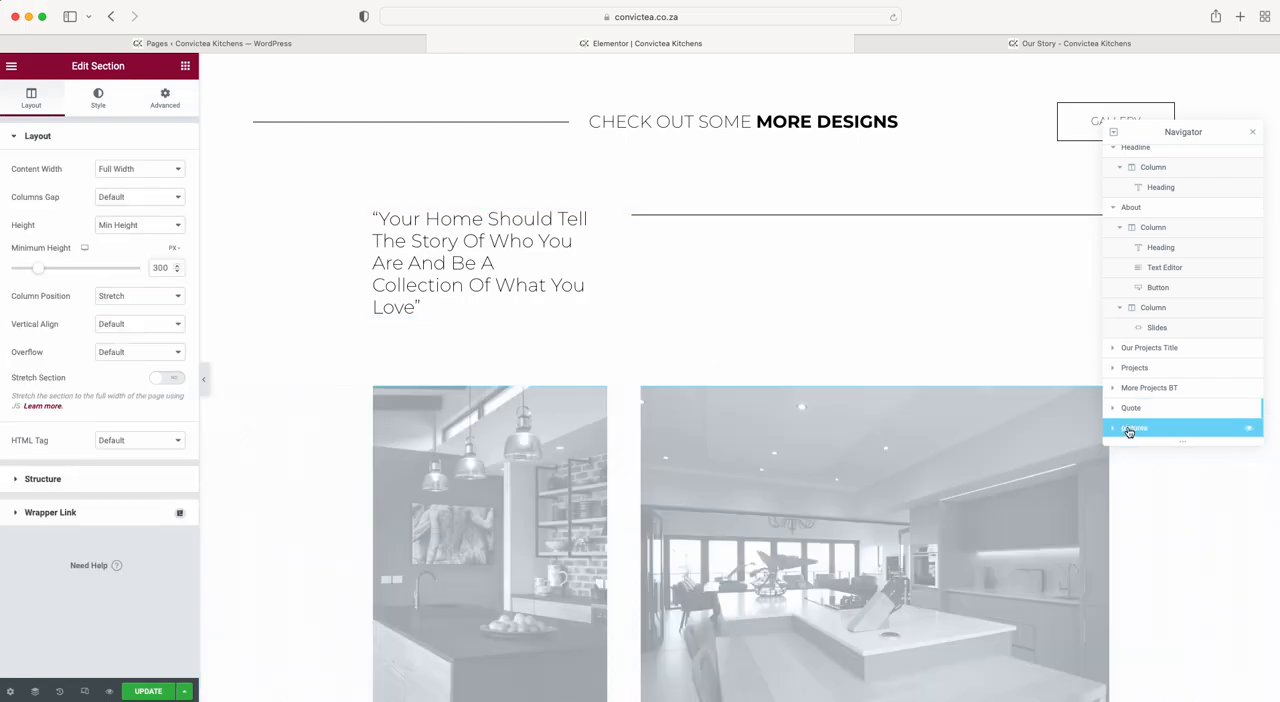
{"action": "left_click", "coordinate": [165, 97]}
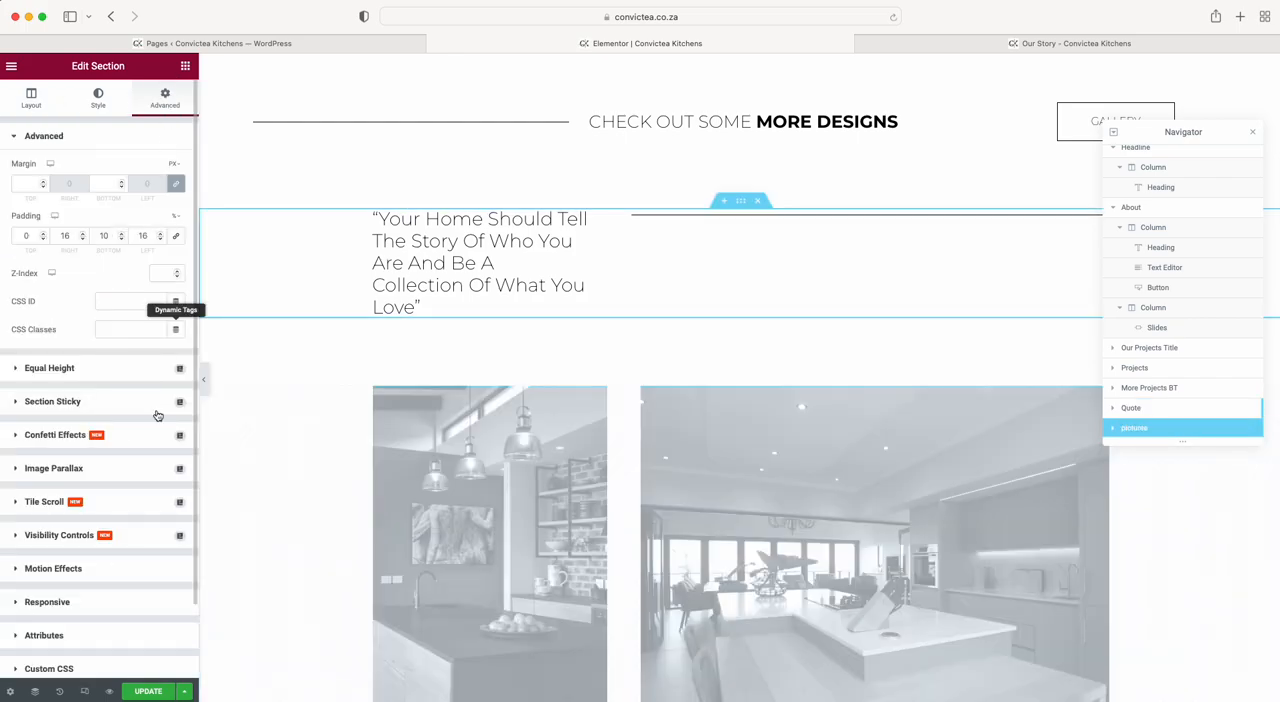
{"action": "left_click", "coordinate": [47, 602]}
{"action": "left_click", "coordinate": [167, 538]}
{"action": "left_click", "coordinate": [167, 562]}
{"action": "left_click", "coordinate": [167, 585]}
{"action": "scroll", "coordinate": [371, 534], "scroll_direction": "down", "scroll_amount": 5}
{"action": "scroll", "coordinate": [371, 534], "scroll_direction": "up", "scroll_amount": 3}
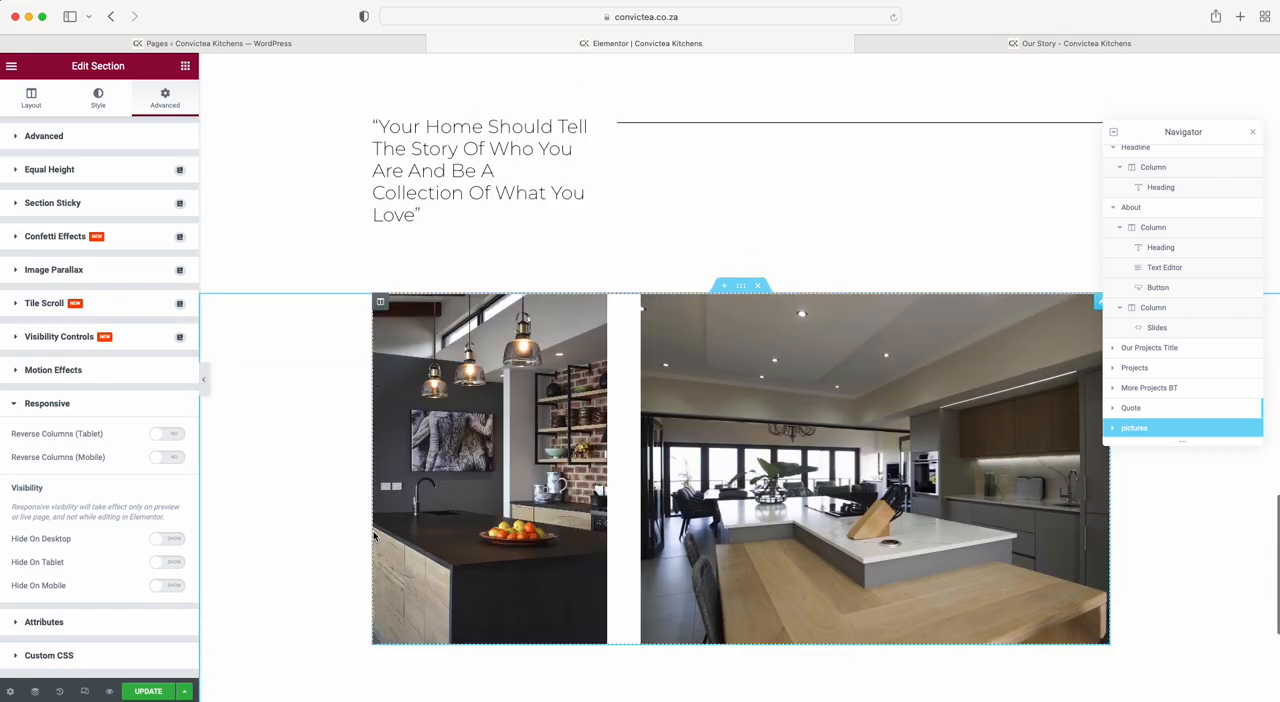
Hide the pictures section on desktop, tablet and mobile.
{"action": "scroll", "coordinate": [374, 537], "scroll_direction": "up", "scroll_amount": 2}
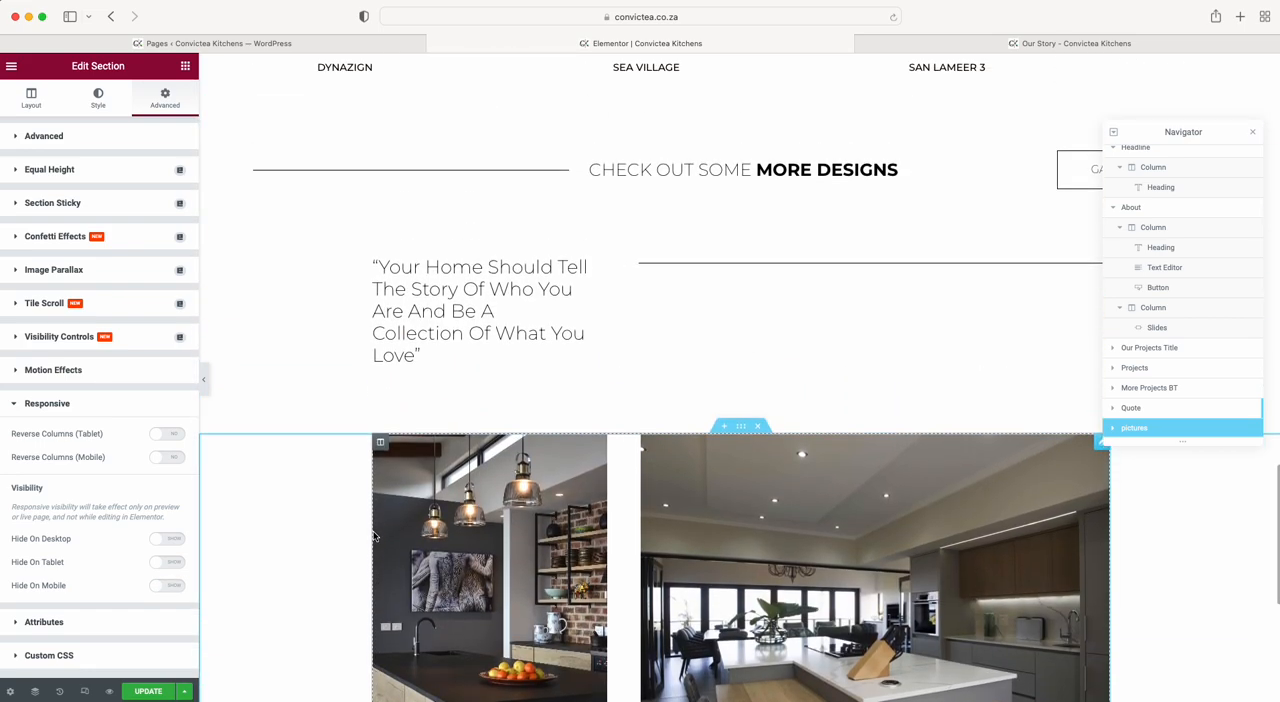
{"action": "left_click", "coordinate": [164, 540]}
{"action": "left_click", "coordinate": [167, 562]}
{"action": "left_click", "coordinate": [167, 585]}
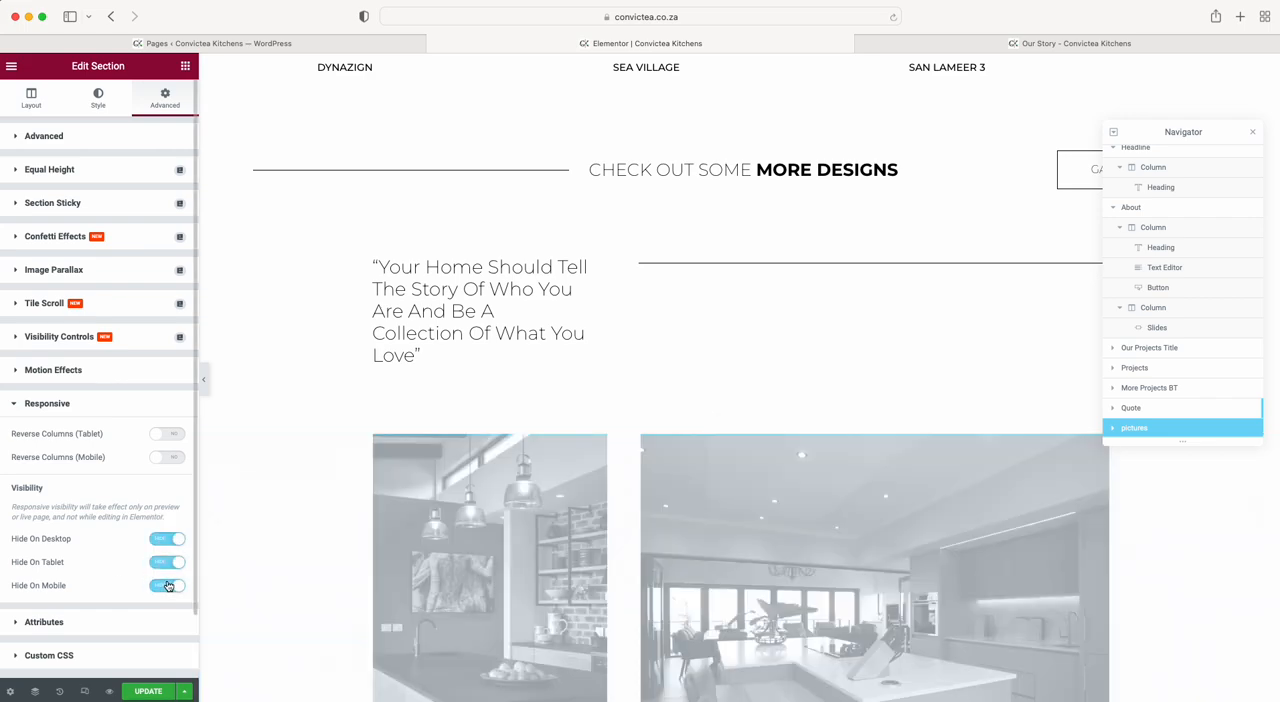
Hide the Quote section on desktop, tablet and mobile.
{"action": "left_click", "coordinate": [1134, 408]}
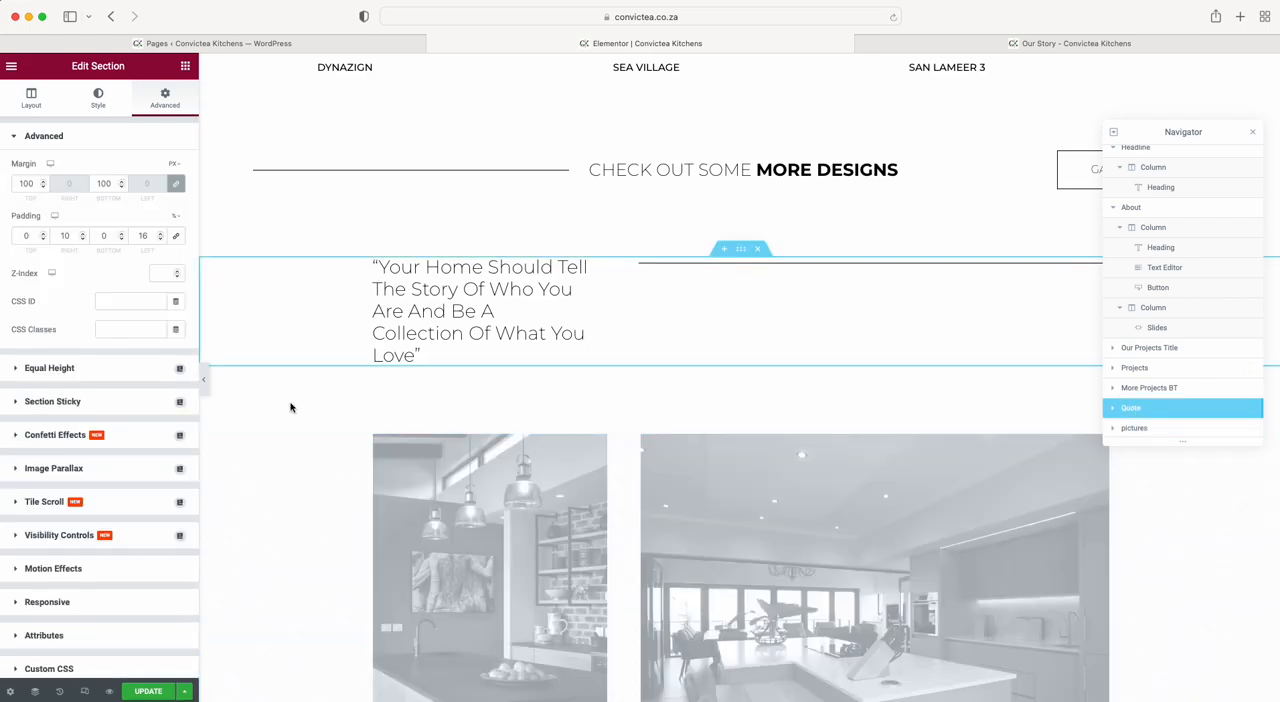
{"action": "left_click", "coordinate": [48, 602]}
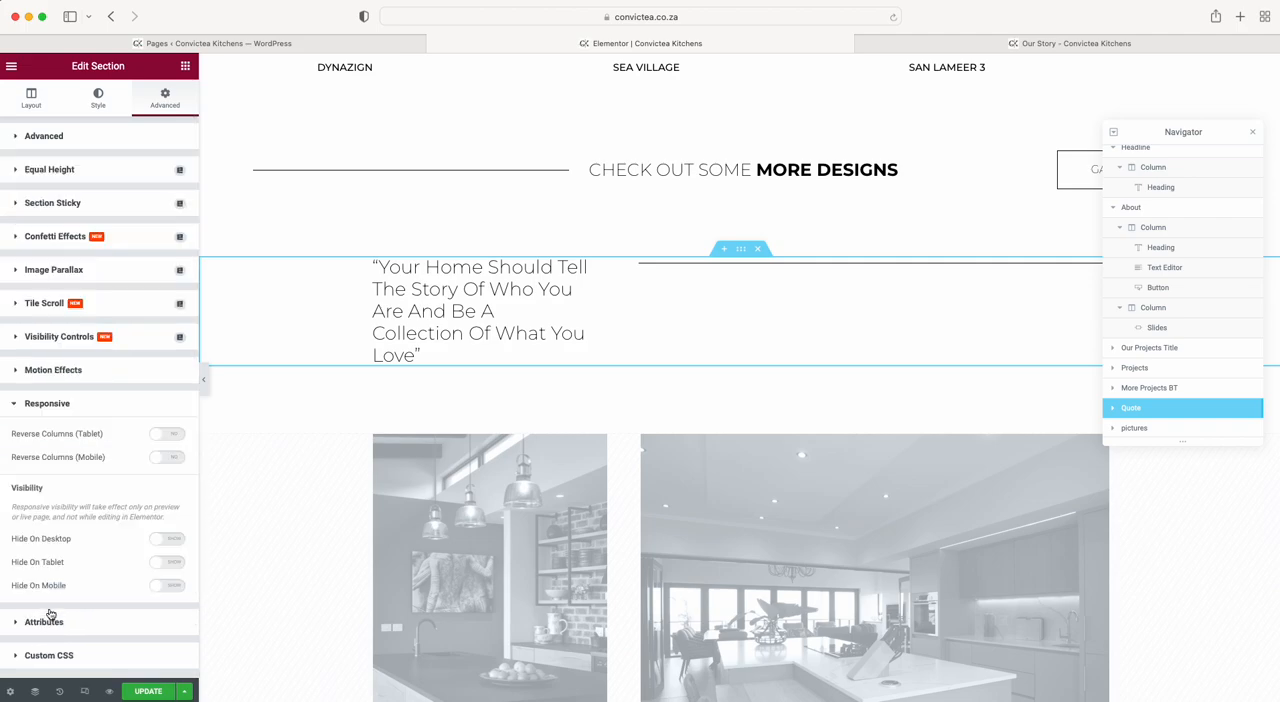
{"action": "left_click", "coordinate": [168, 539]}
{"action": "left_click", "coordinate": [168, 562]}
{"action": "left_click", "coordinate": [168, 585]}
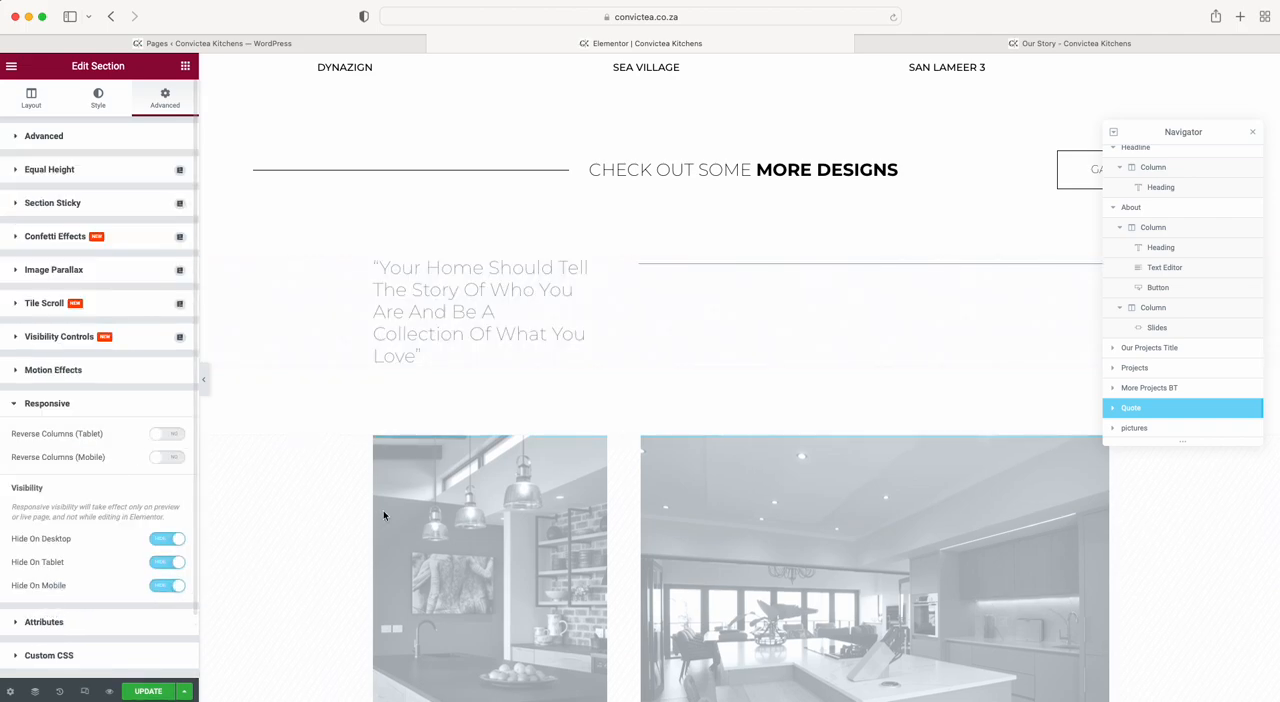
{"action": "scroll", "coordinate": [385, 515], "scroll_direction": "up", "scroll_amount": 20}
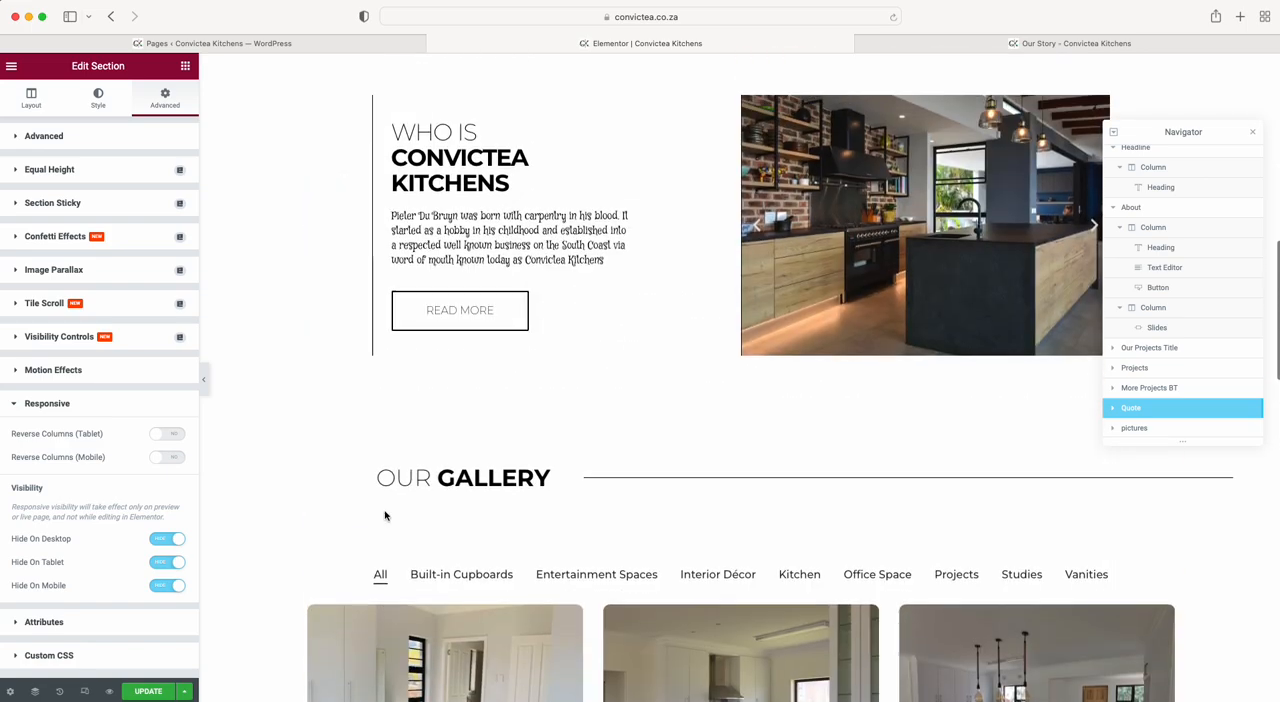
Add a two-column section below the pictures section and place a Video widget in its second column.
{"action": "scroll", "coordinate": [385, 515], "scroll_direction": "up", "scroll_amount": 8}
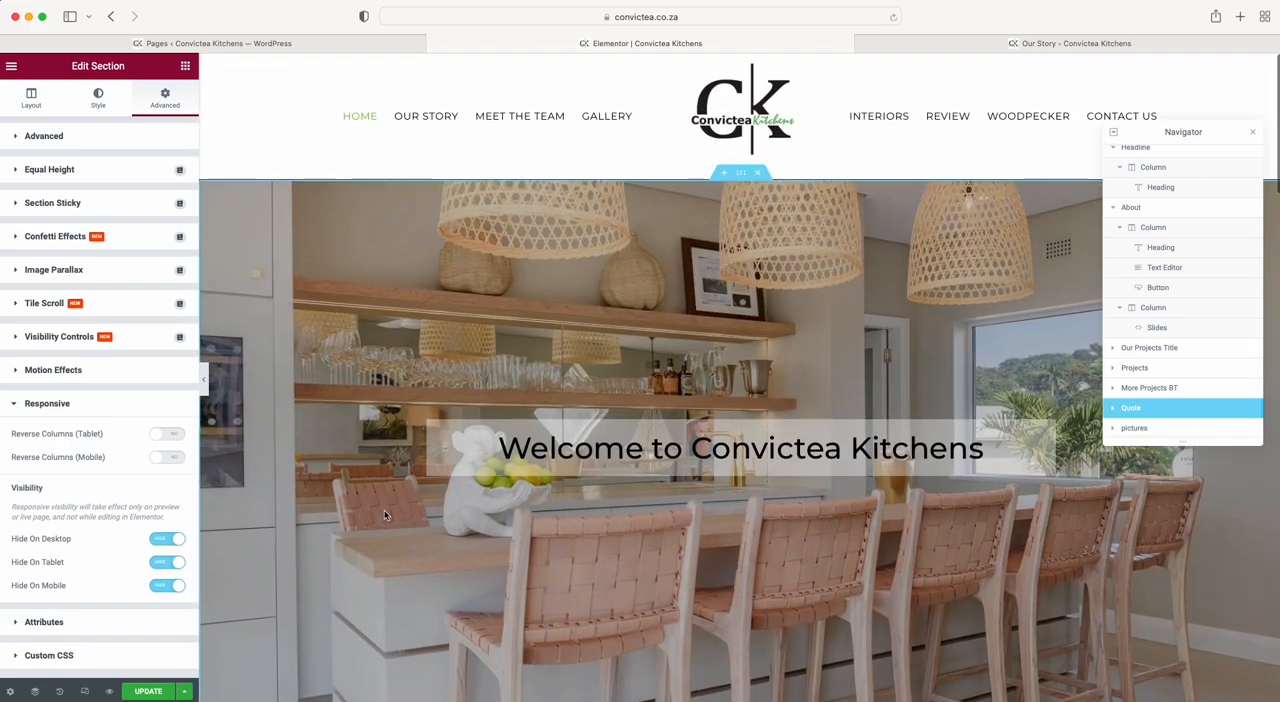
{"action": "scroll", "coordinate": [385, 515], "scroll_direction": "down", "scroll_amount": 2}
{"action": "scroll", "coordinate": [385, 515], "scroll_direction": "up", "scroll_amount": 2}
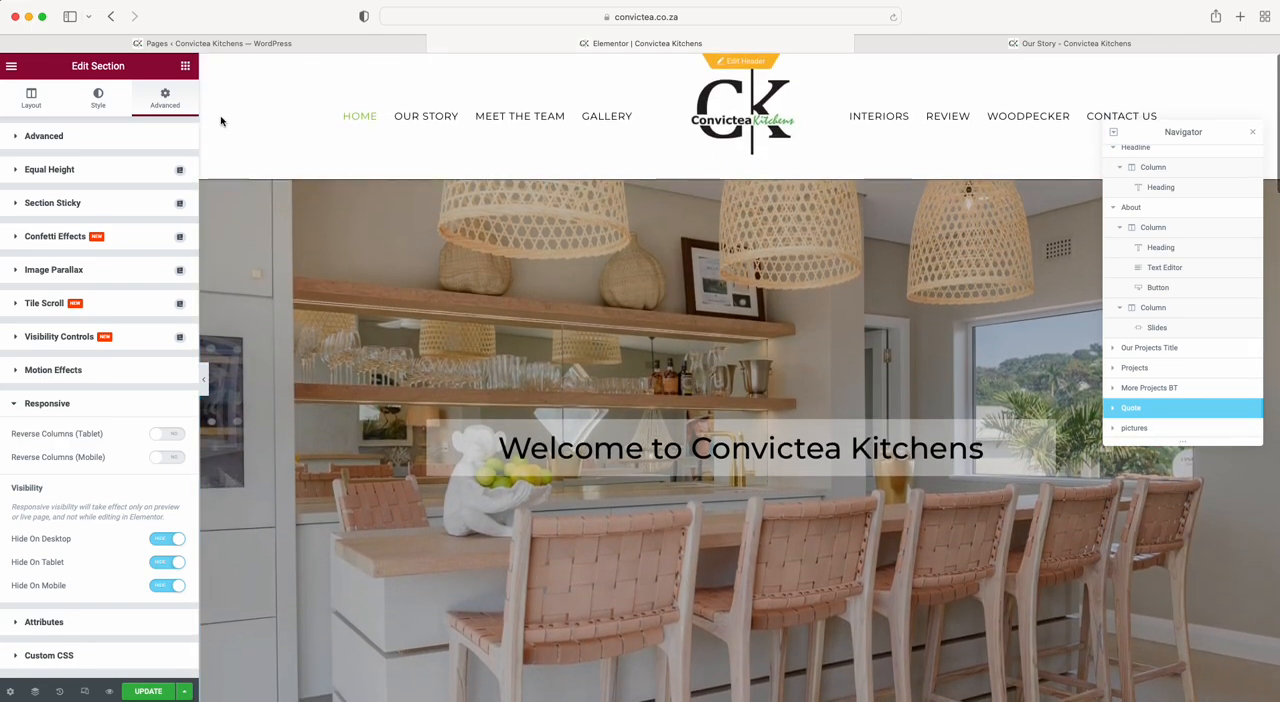
{"action": "left_click", "coordinate": [185, 67]}
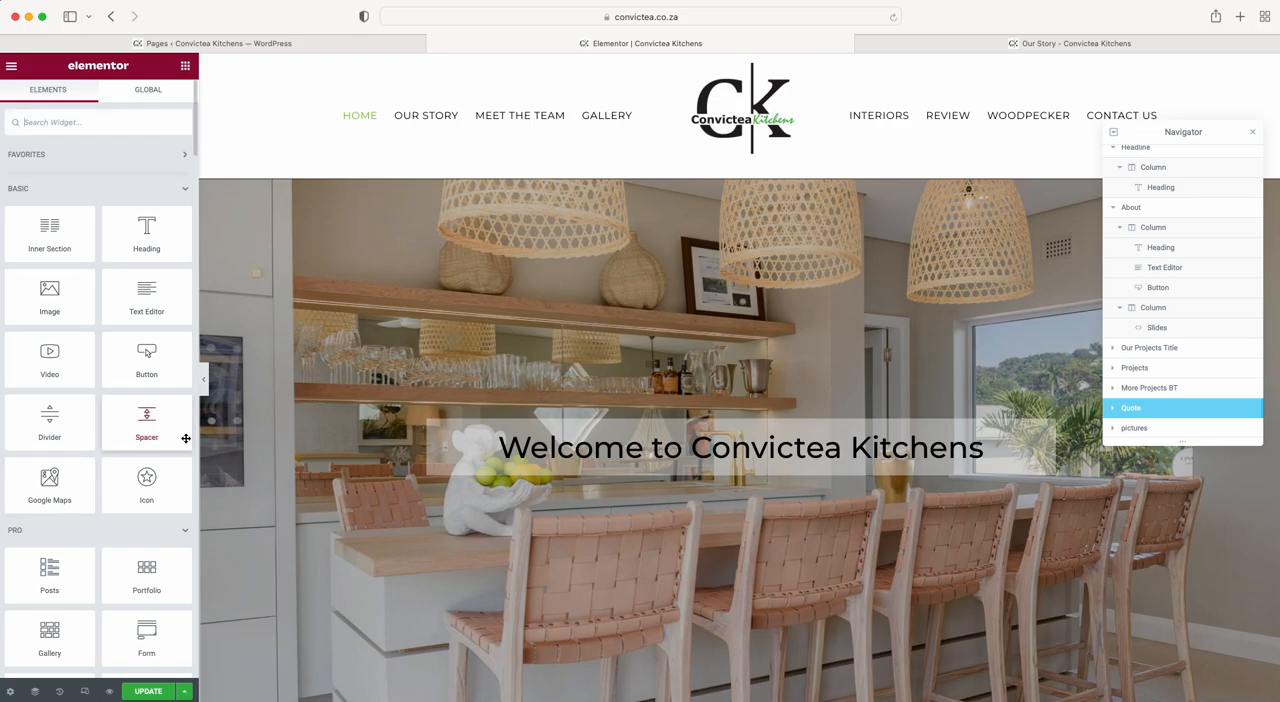
{"action": "scroll", "coordinate": [474, 479], "scroll_direction": "down", "scroll_amount": 20}
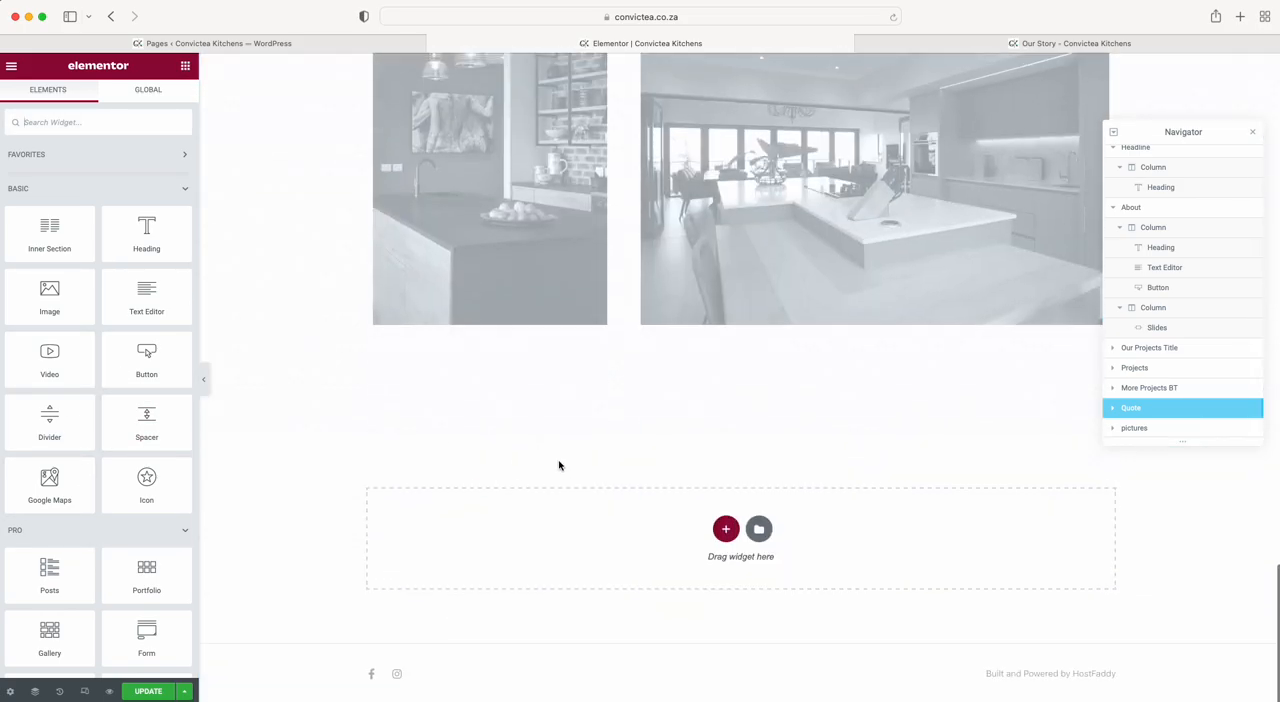
{"action": "left_click", "coordinate": [724, 532]}
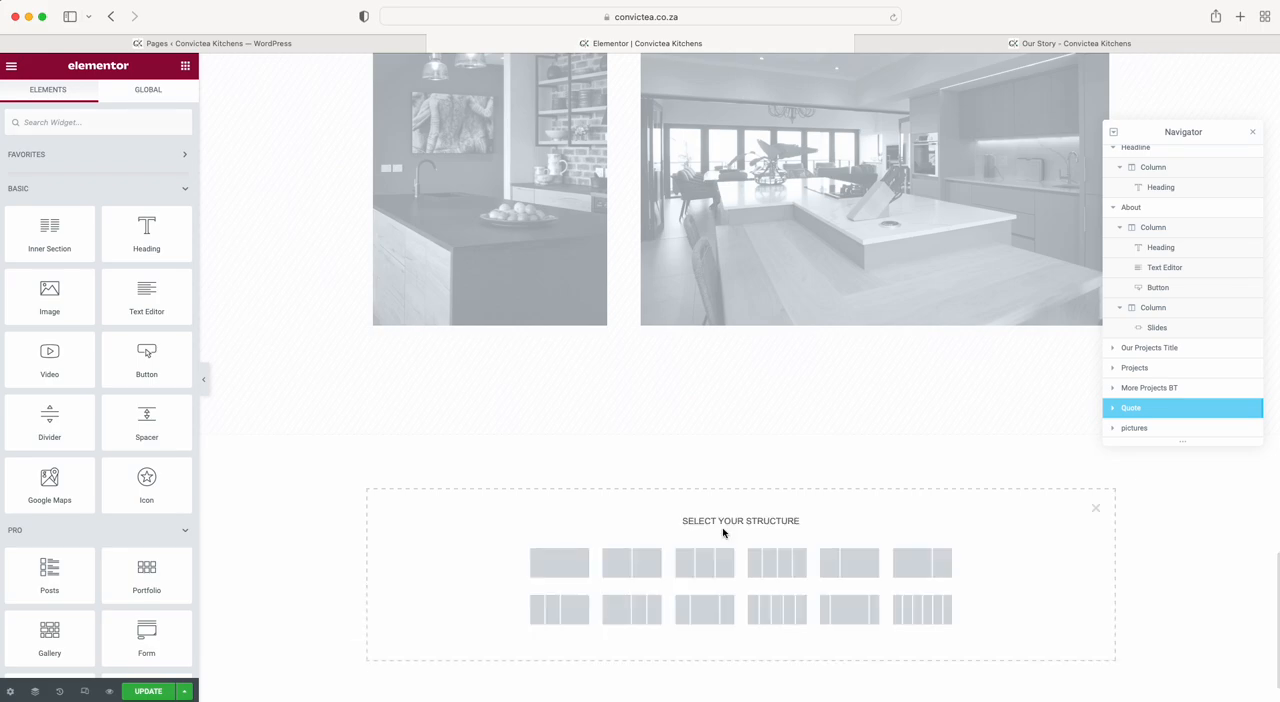
{"action": "left_click", "coordinate": [631, 578]}
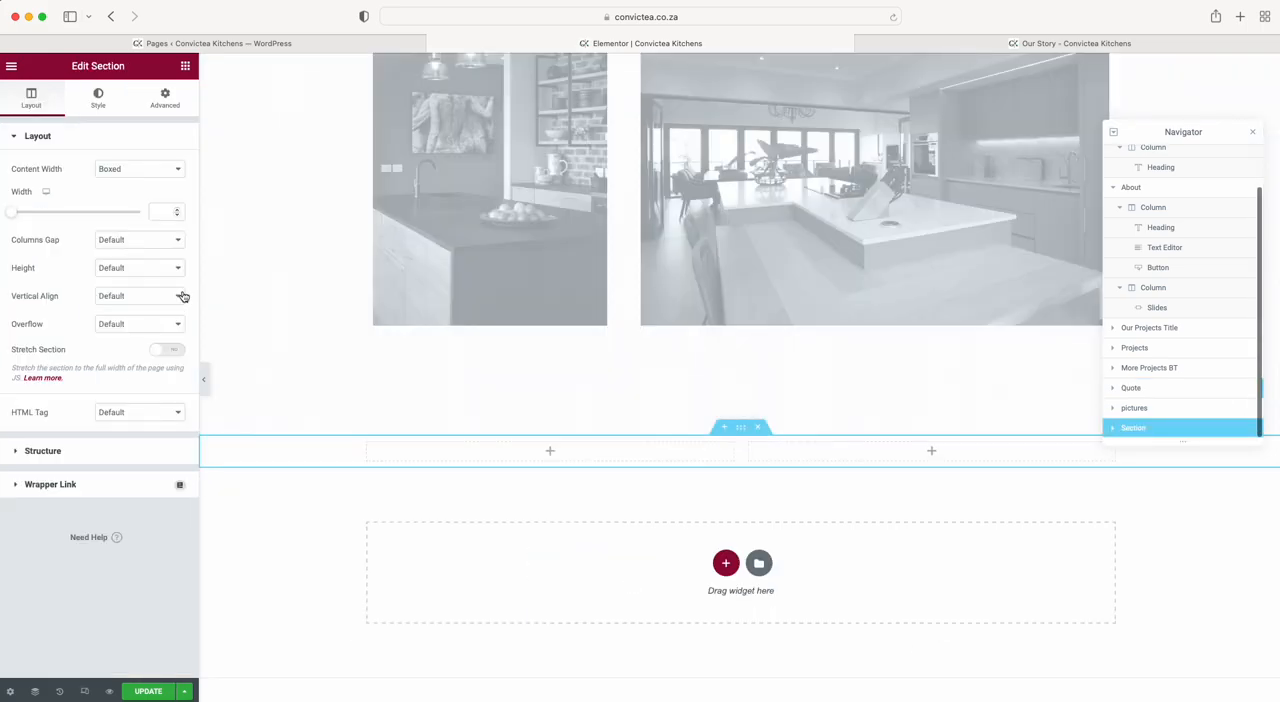
{"action": "left_click", "coordinate": [185, 66]}
{"action": "left_click_drag", "start_coordinate": [44, 365], "coordinate": [884, 462]}
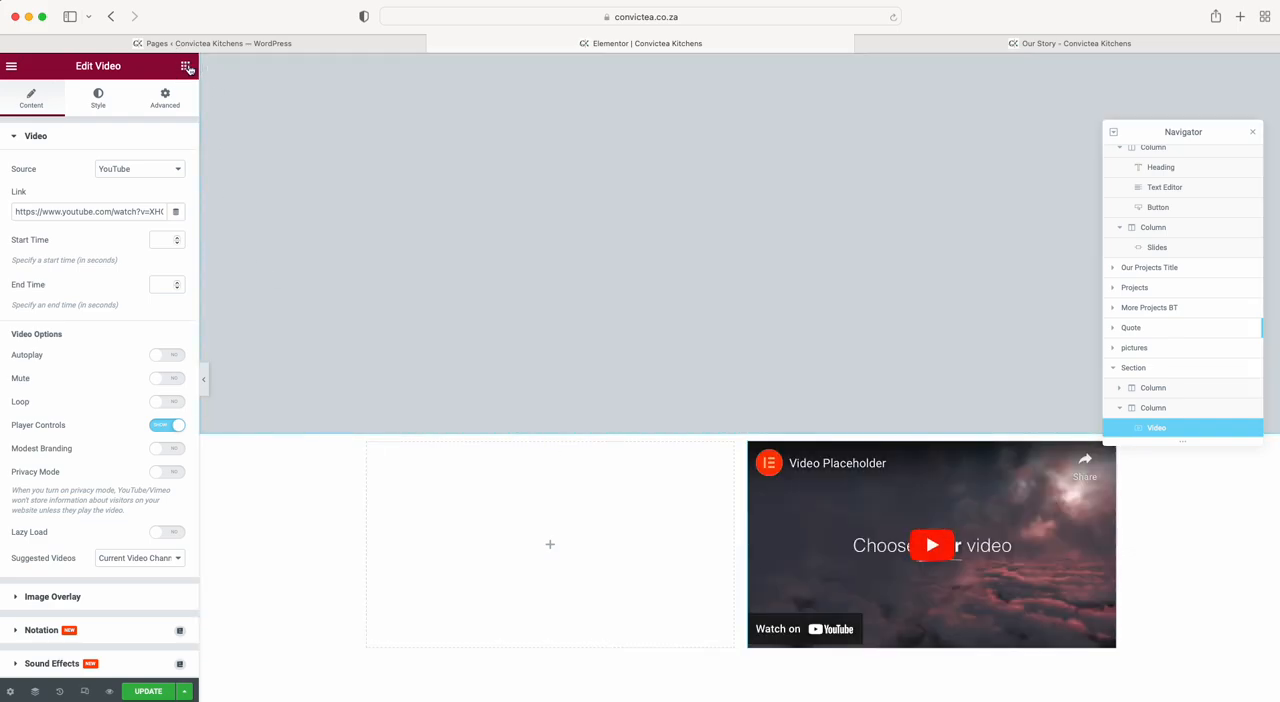
Add a Heading widget to the new section's first column and set its title to "hello there".
{"action": "left_click", "coordinate": [185, 65]}
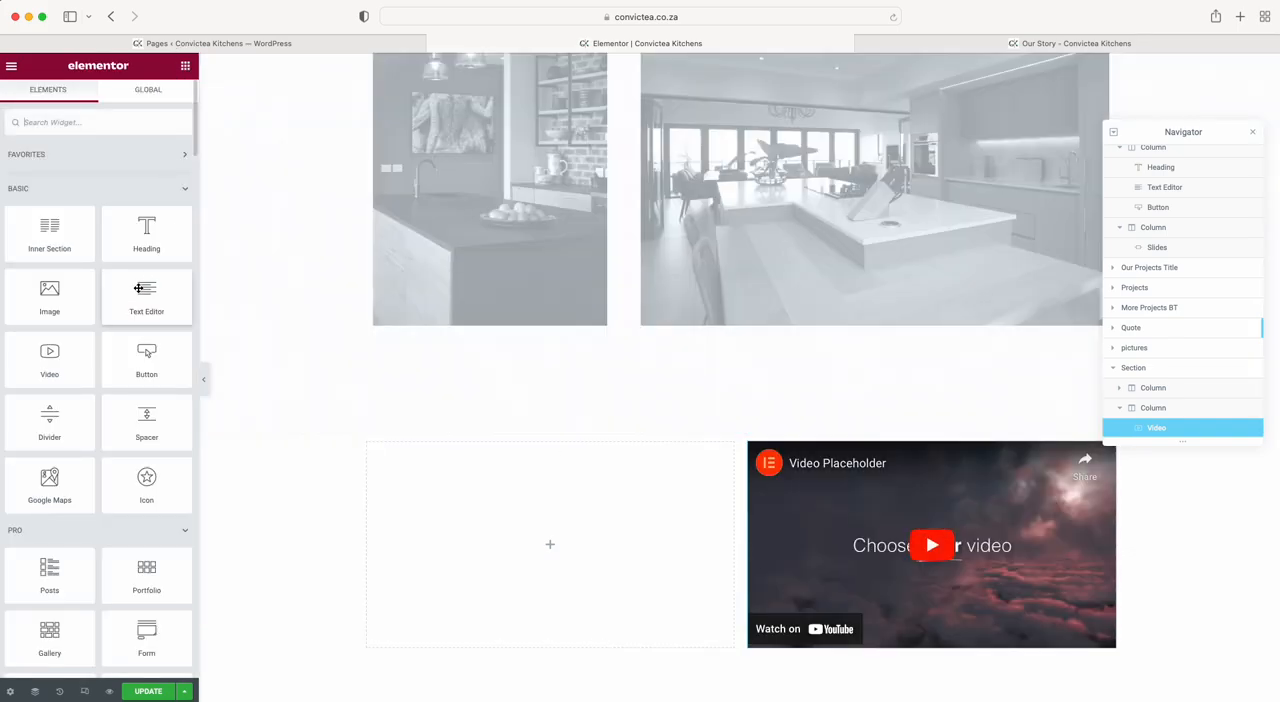
{"action": "left_click_drag", "start_coordinate": [146, 230], "coordinate": [464, 476]}
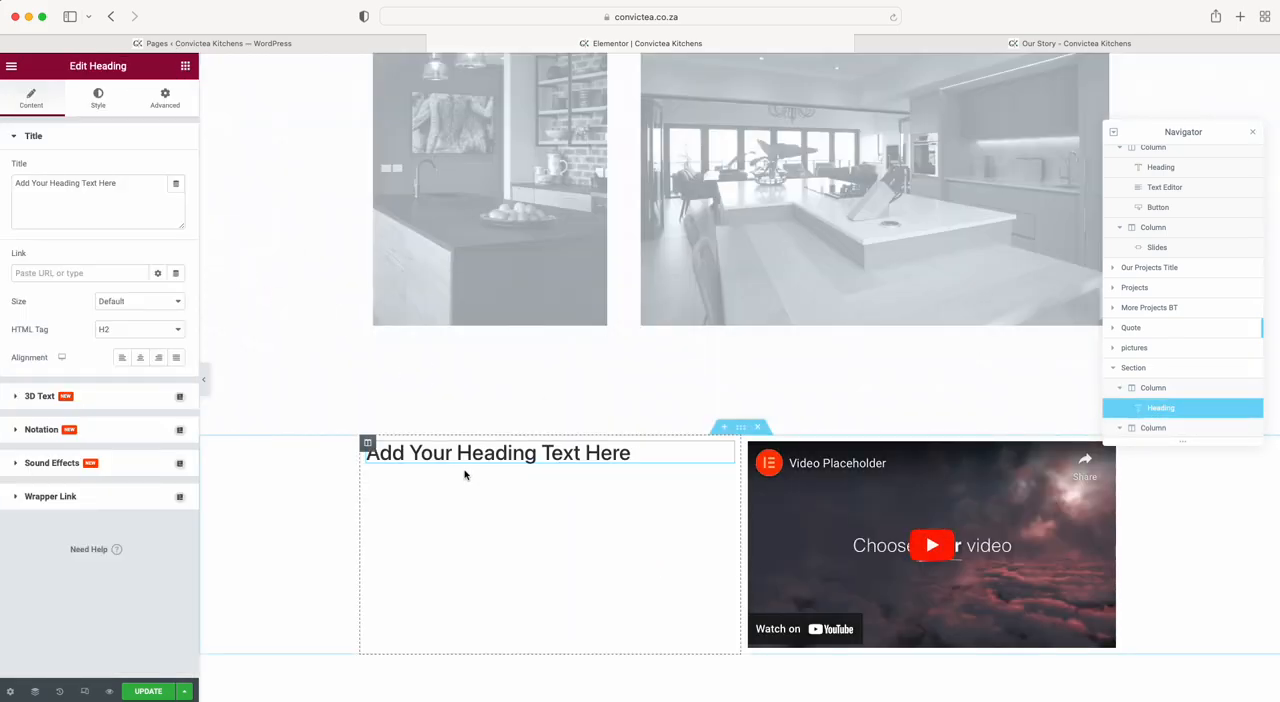
{"action": "key", "text": "super+a"}
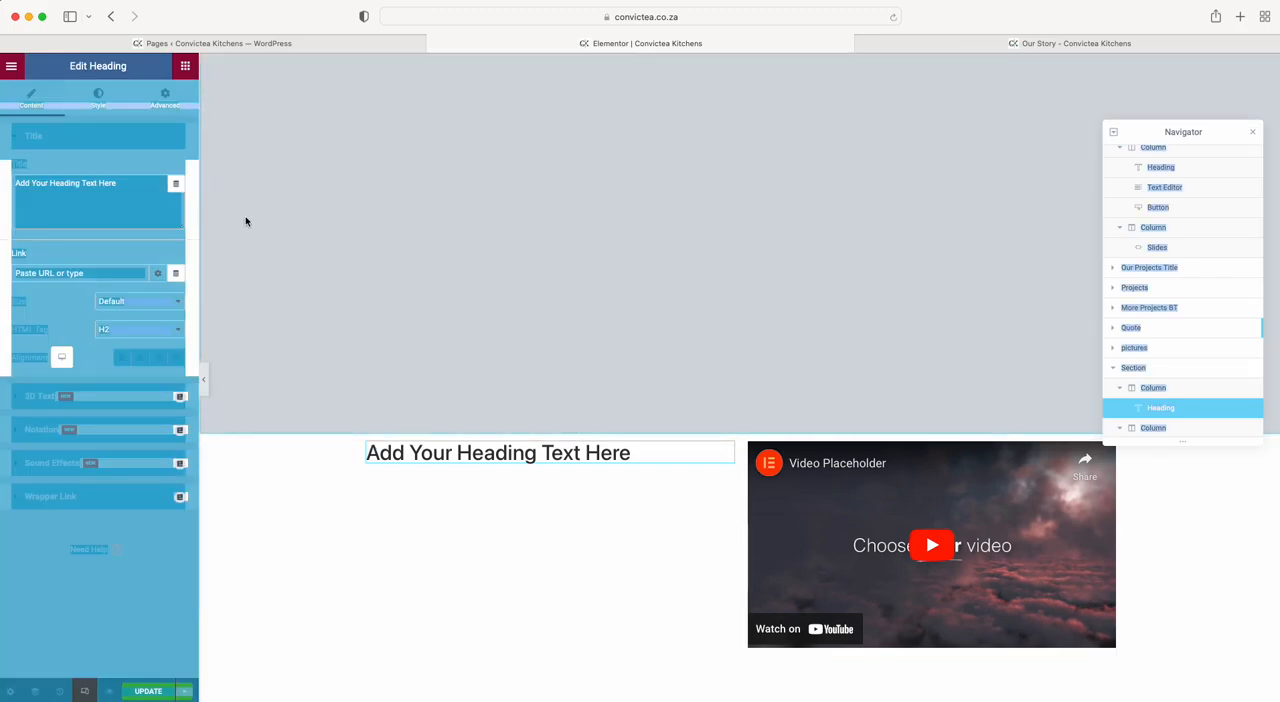
{"action": "left_click", "coordinate": [126, 191]}
{"action": "key", "text": "super+a"}
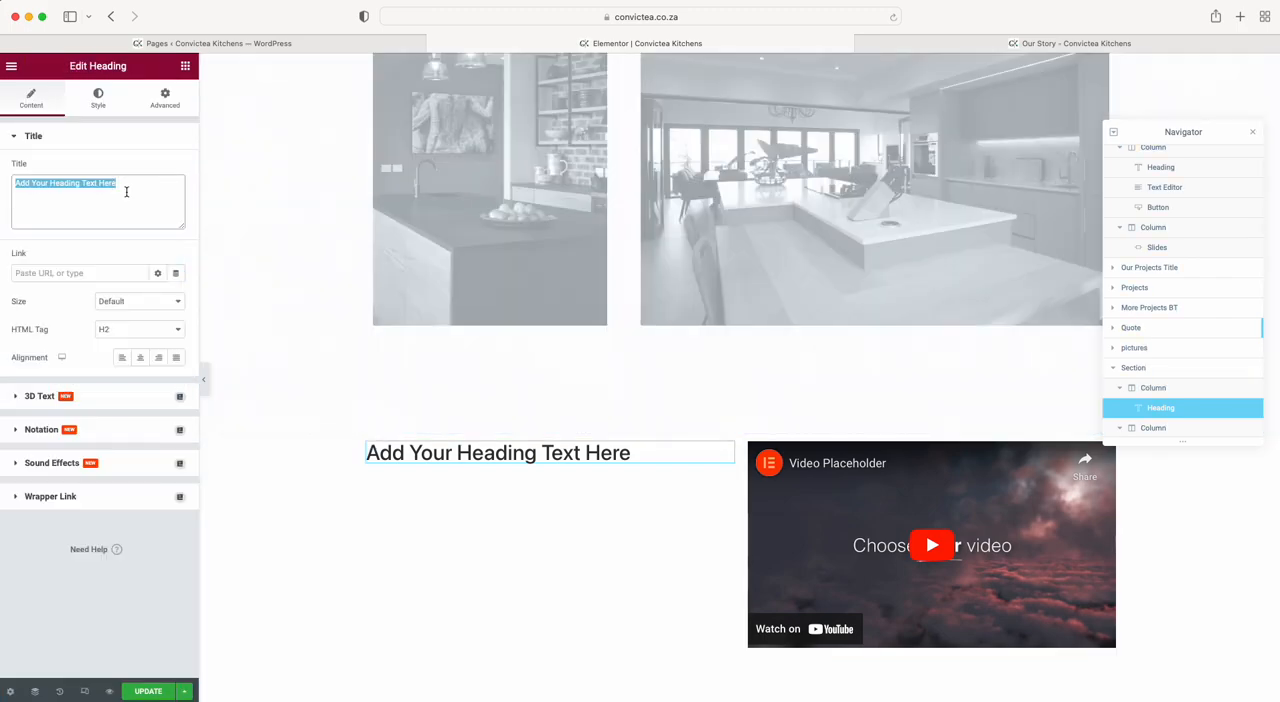
{"action": "type", "text": "hello there"}
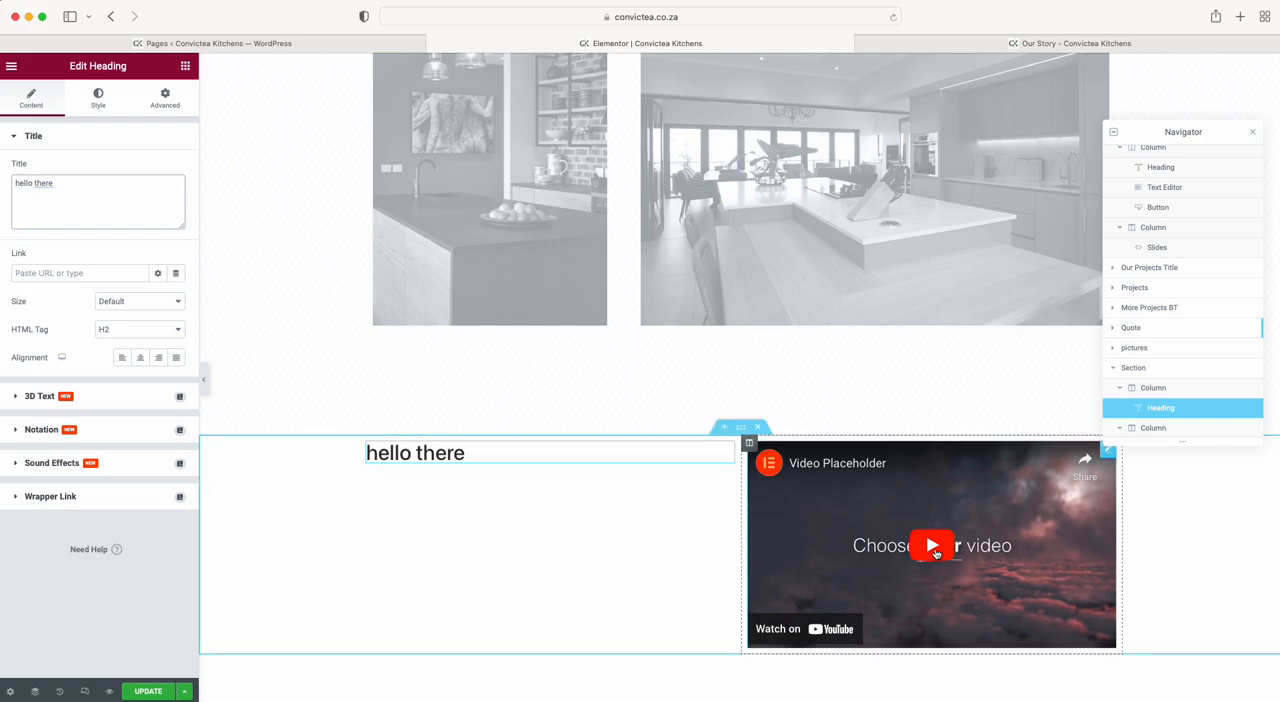
Try out the Video widget's source choices, Autoplay and Modest Branding options, switching both options back off.
{"action": "left_click", "coordinate": [1109, 462]}
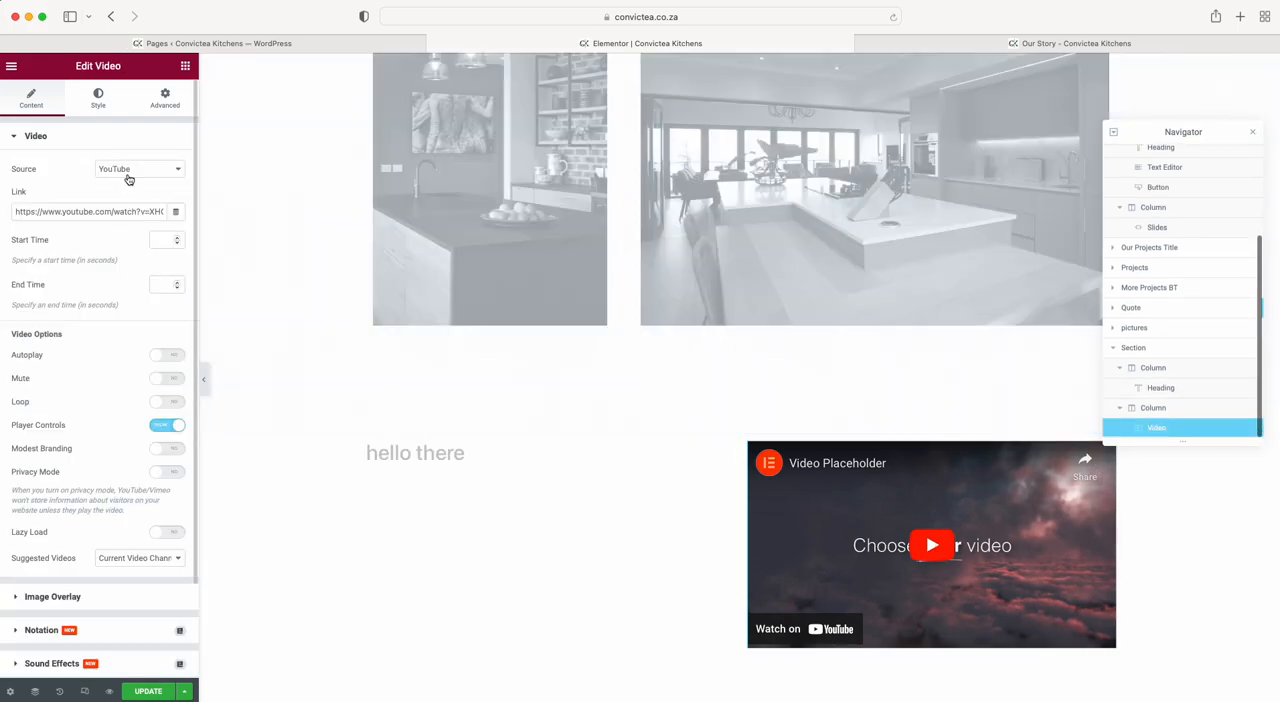
{"action": "left_click", "coordinate": [130, 170]}
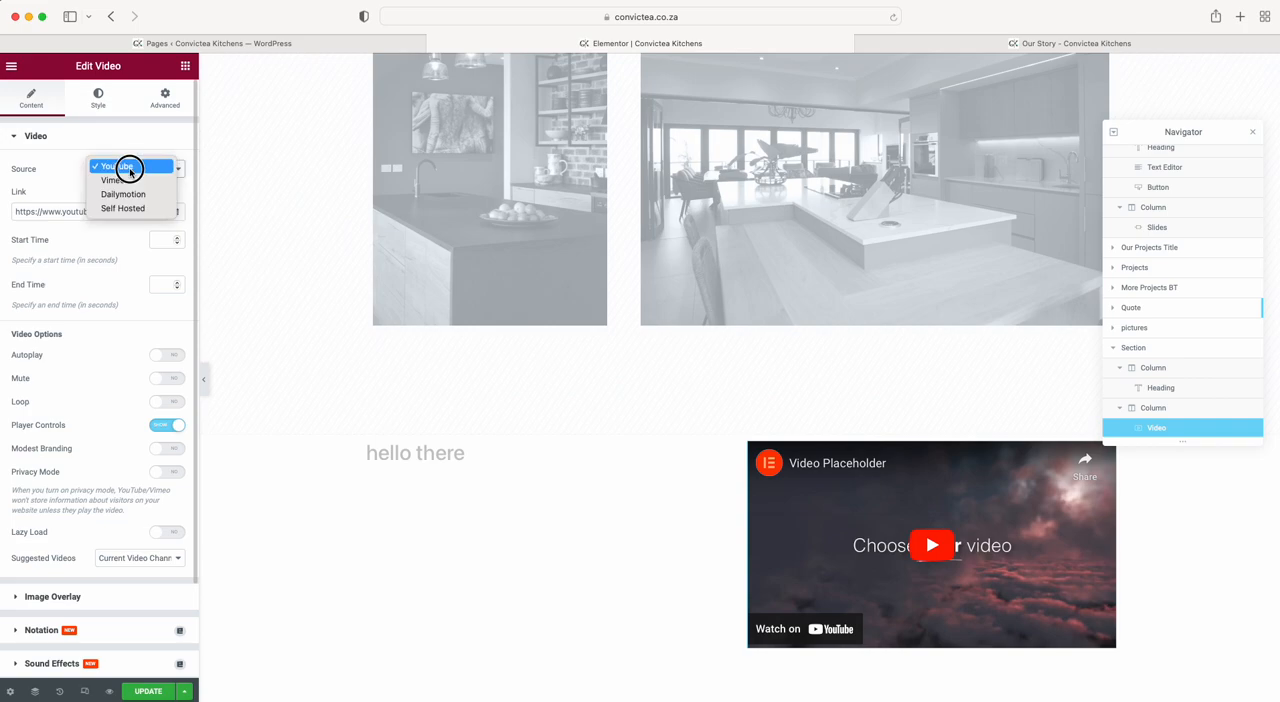
{"action": "left_click", "coordinate": [64, 168]}
{"action": "left_click", "coordinate": [167, 355]}
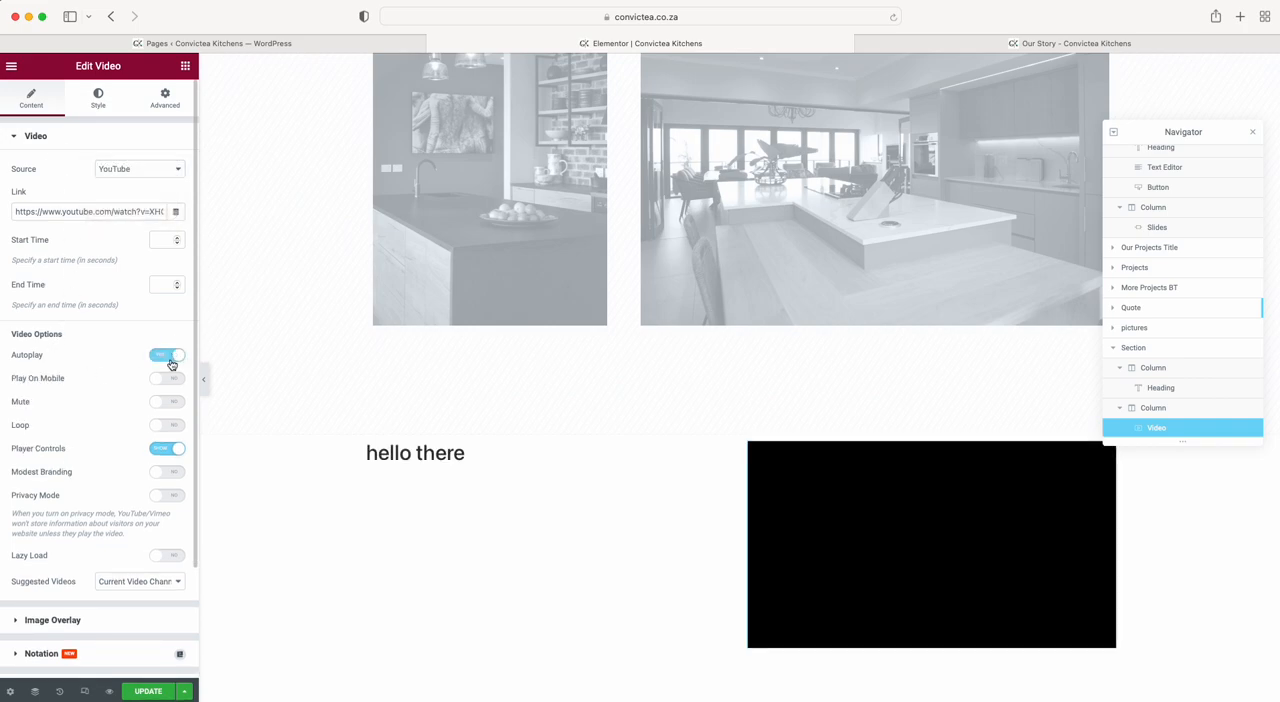
{"action": "left_click", "coordinate": [170, 360]}
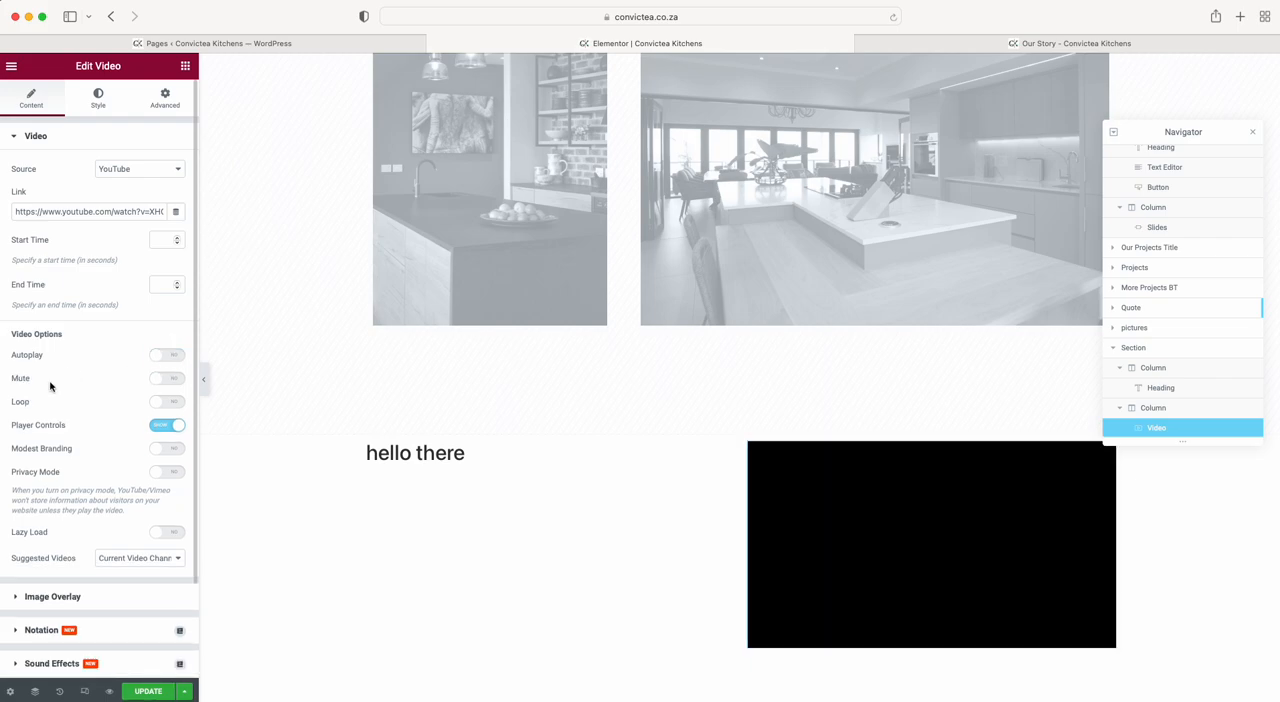
{"action": "left_click", "coordinate": [170, 453]}
{"action": "left_click", "coordinate": [158, 452]}
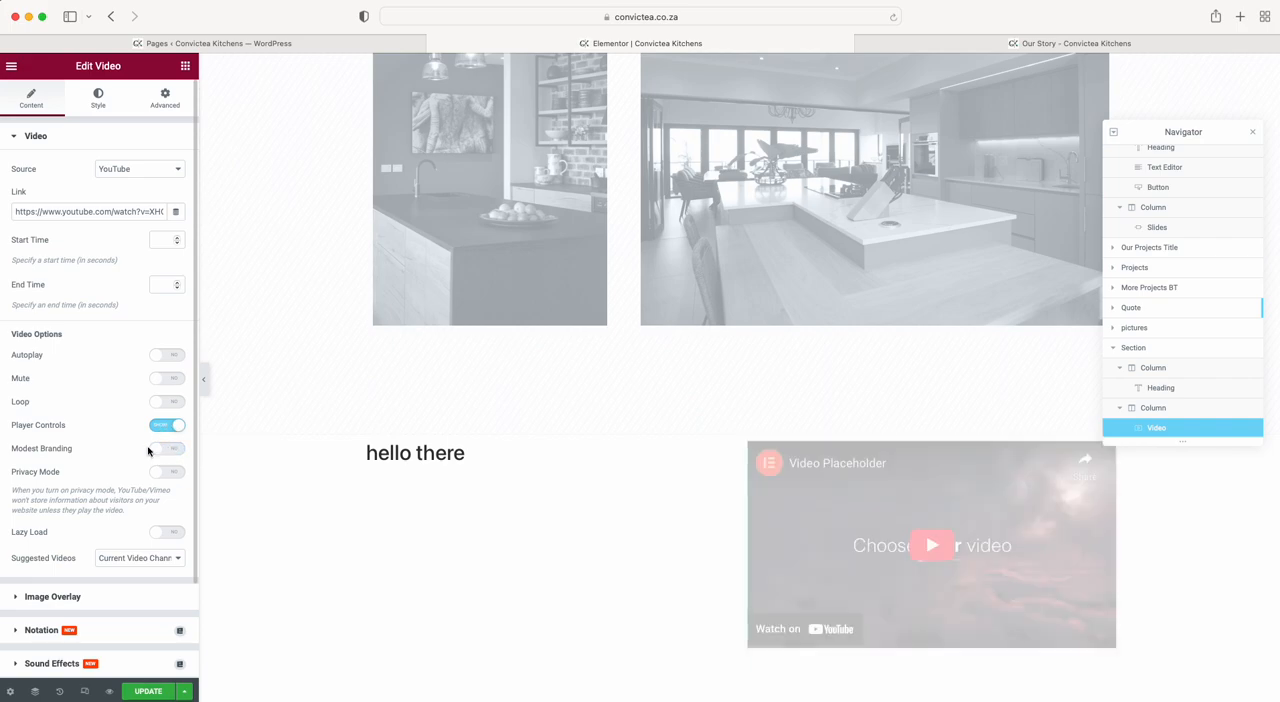
{"action": "scroll", "coordinate": [133, 489], "scroll_direction": "down", "scroll_amount": 2}
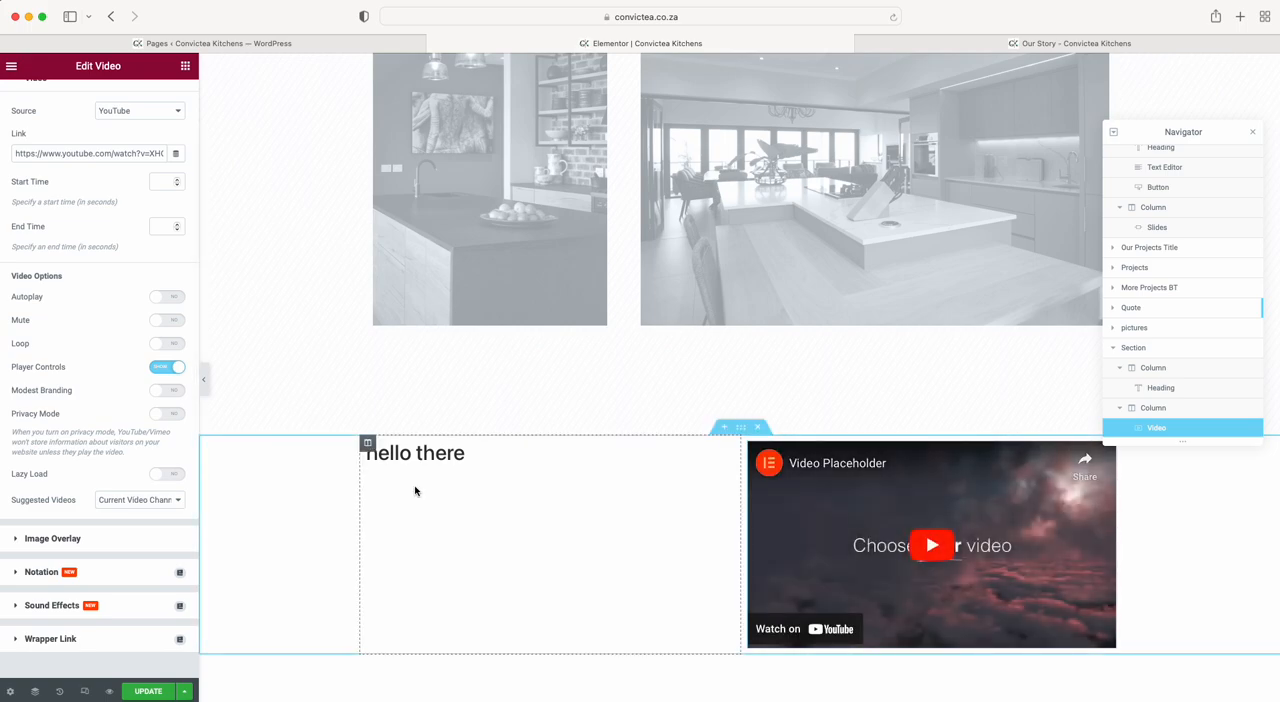
{"action": "scroll", "coordinate": [415, 490], "scroll_direction": "up", "scroll_amount": 10}
{"action": "scroll", "coordinate": [415, 490], "scroll_direction": "up", "scroll_amount": 5}
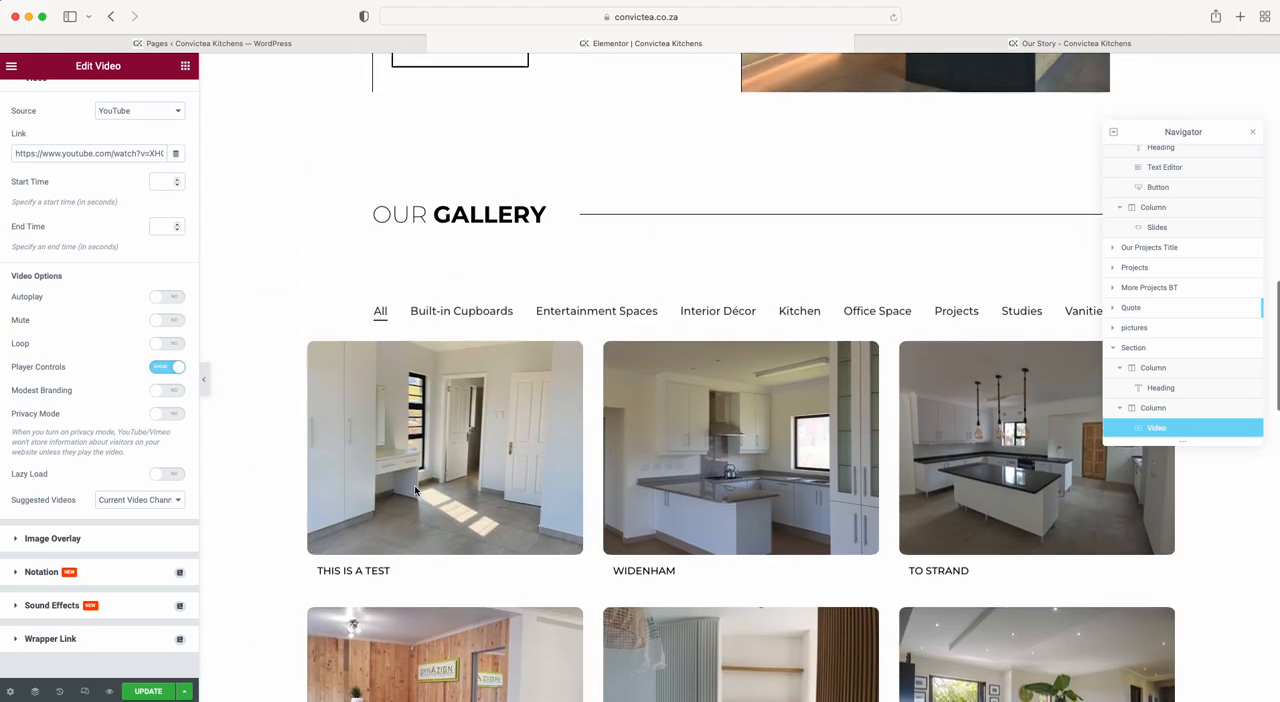